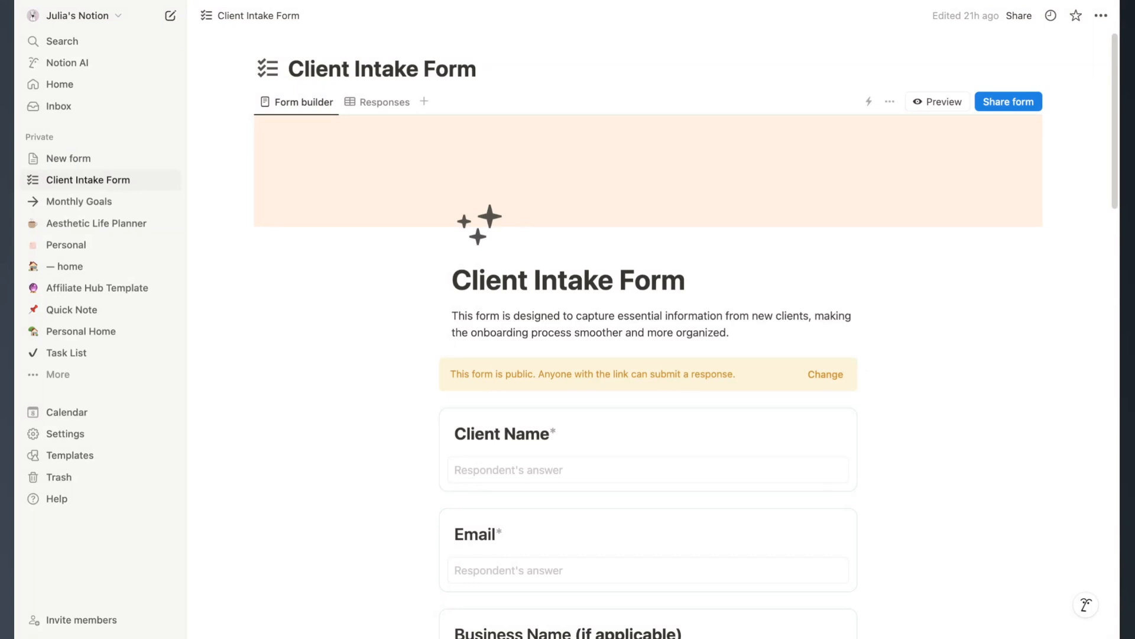
pyautogui.scroll(-3, 421, 330)
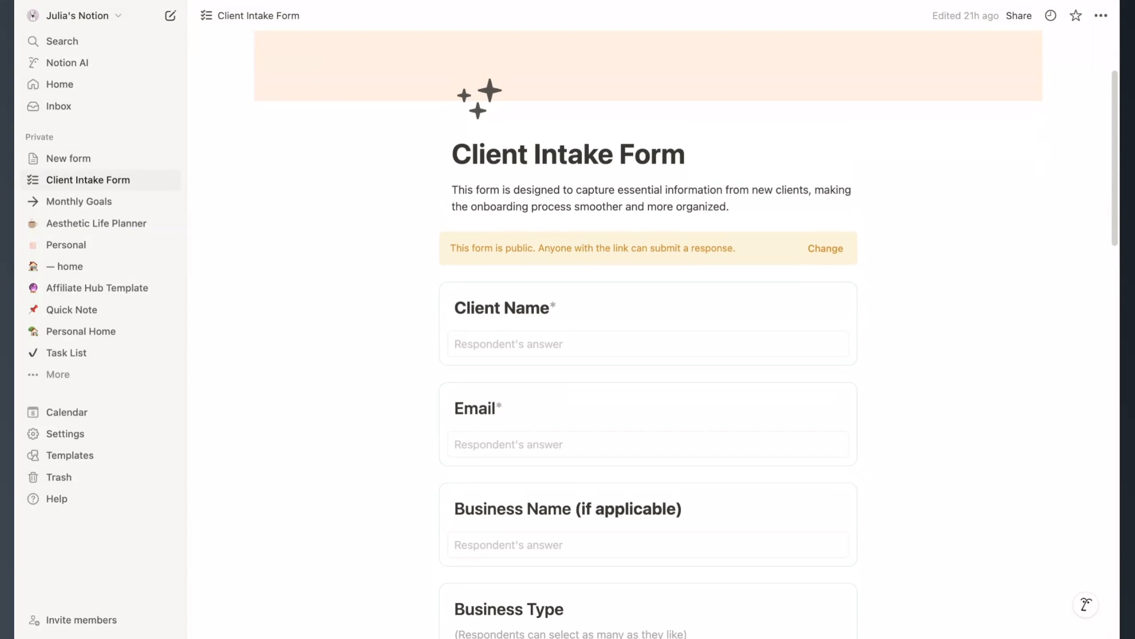
pyautogui.scroll(1, 687, 350)
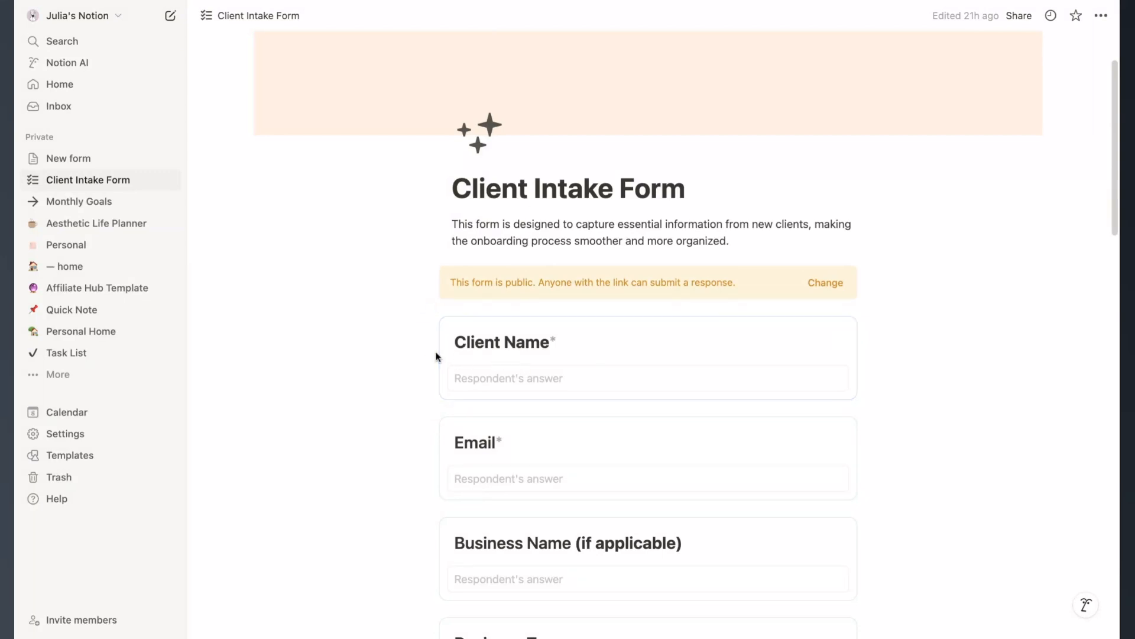
pyautogui.scroll(-1, 421, 324)
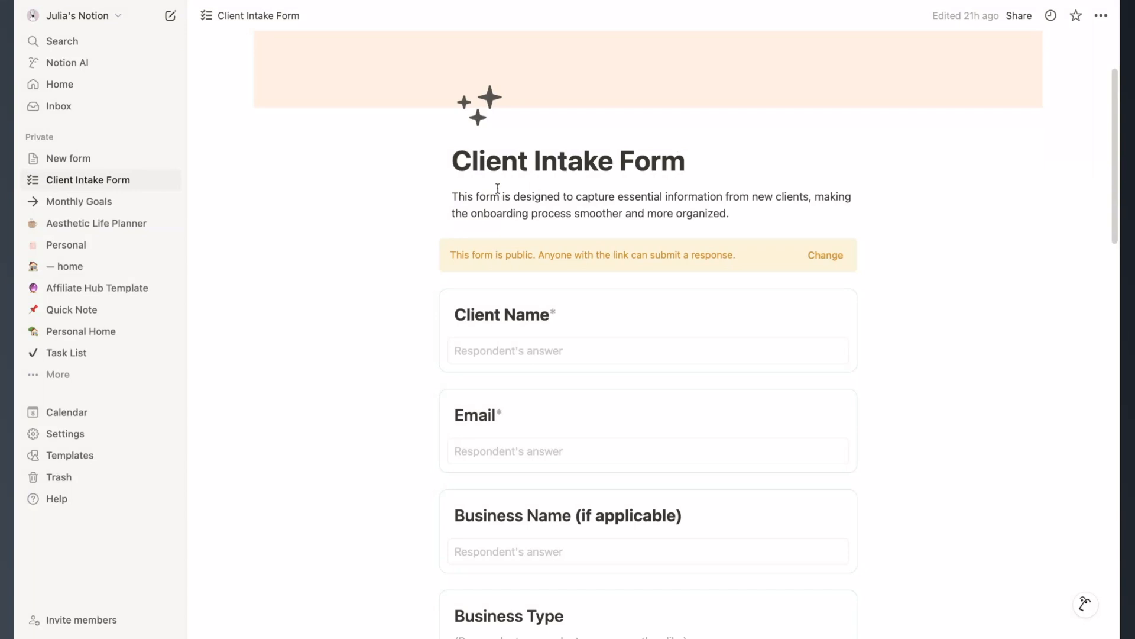
pyautogui.scroll(-1, 442, 263)
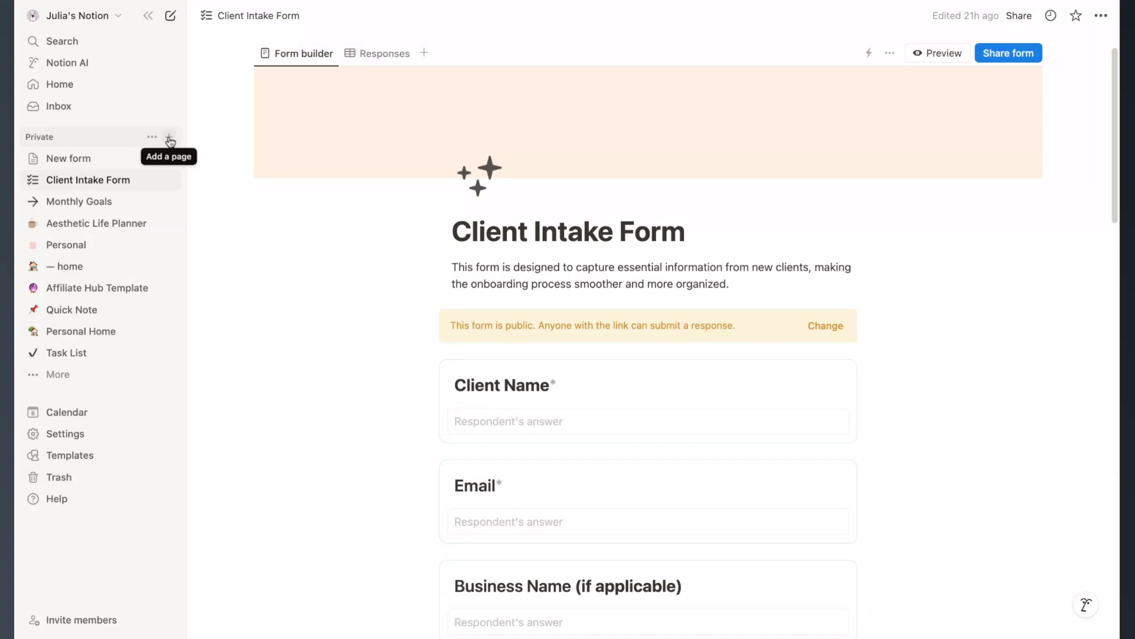
# Add a new private page, start it as a form, and title the form "Client Intake Form".
pyautogui.click(170, 140)
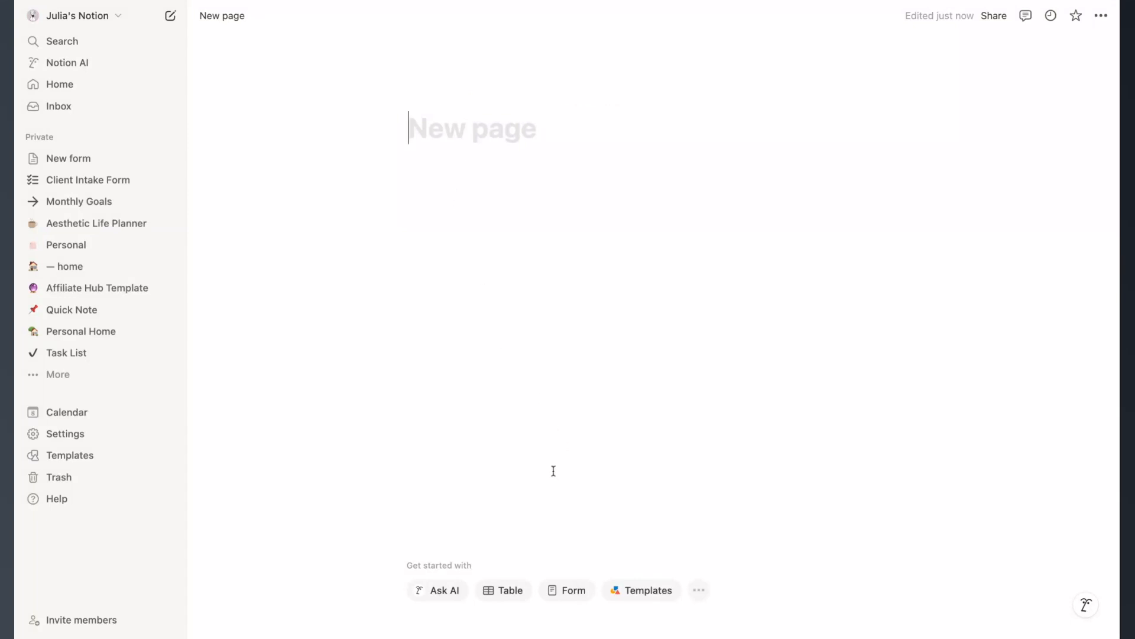
pyautogui.click(565, 592)
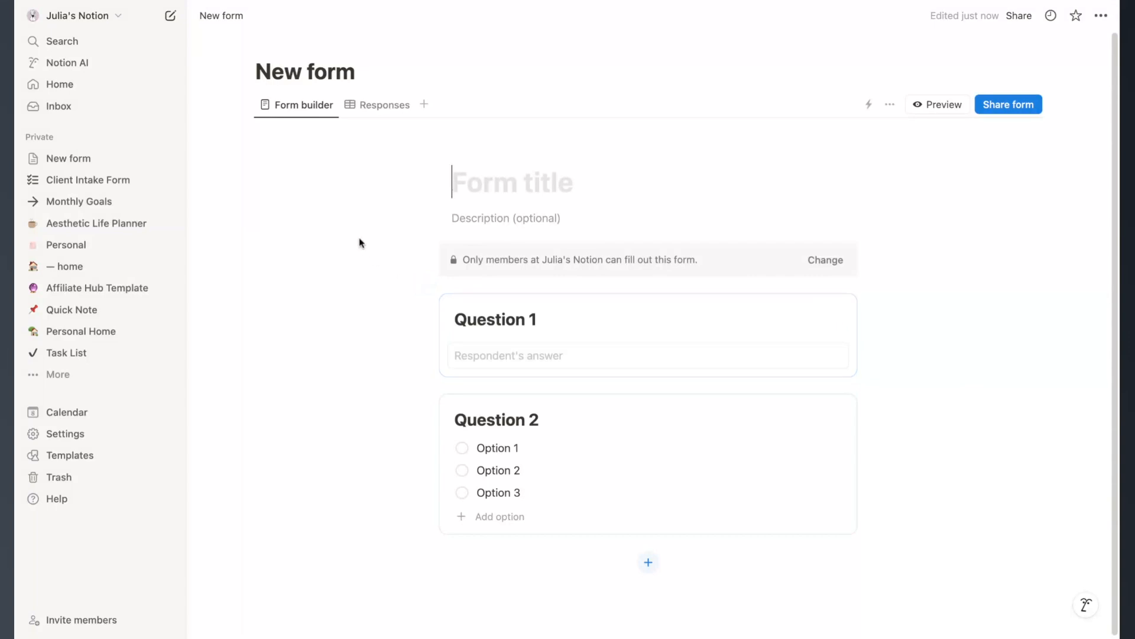
pyautogui.write('Clie')
pyautogui.press('BackSpace')
pyautogui.write('ient ')
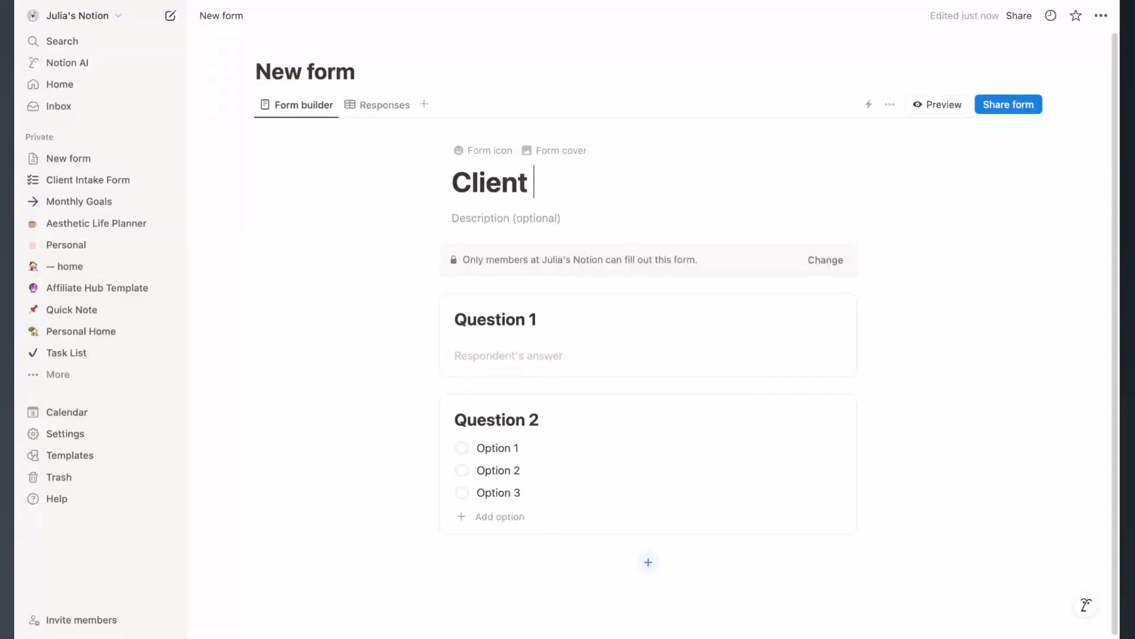
pyautogui.write('Intake Form')
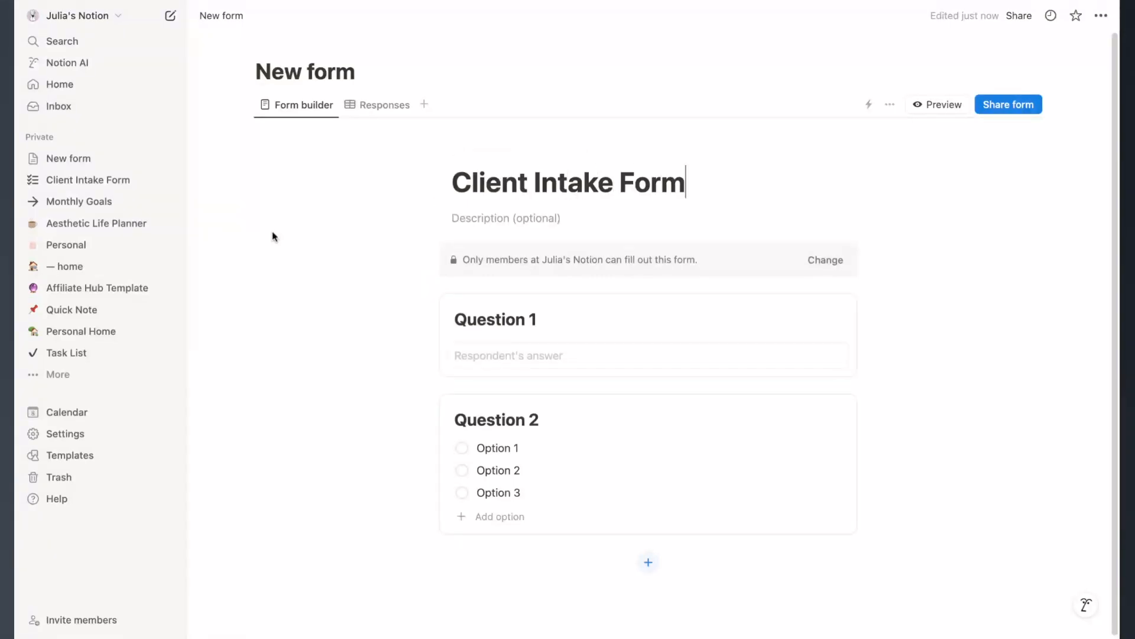
# Give the form a dark grey sparkles icon from the non-emoji icon set.
pyautogui.moveTo(497, 147)
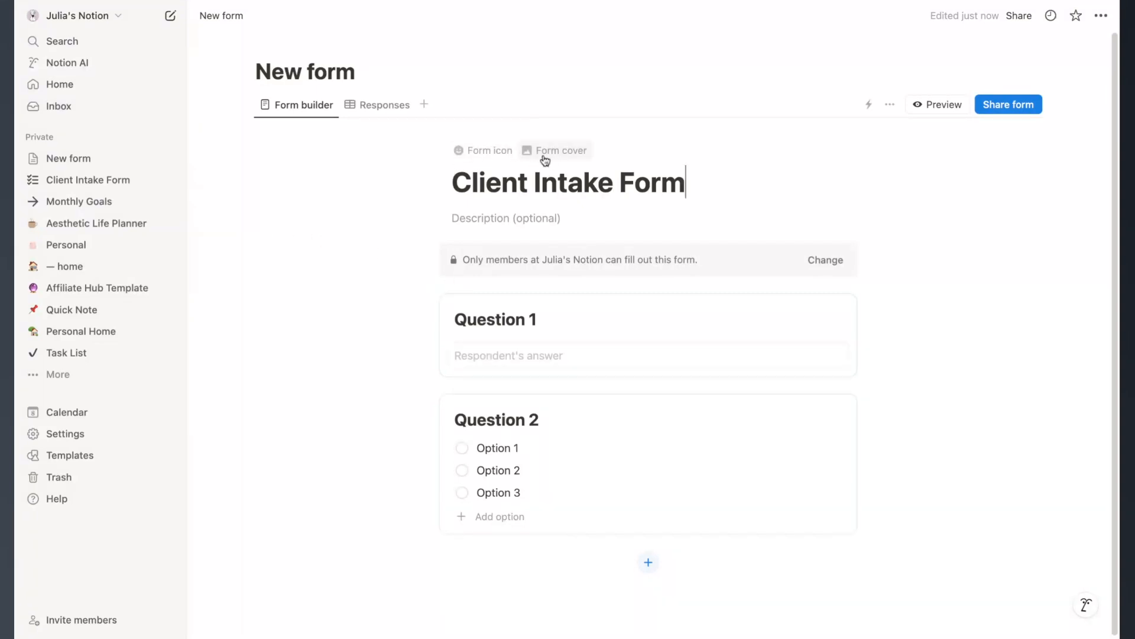
pyautogui.click(481, 158)
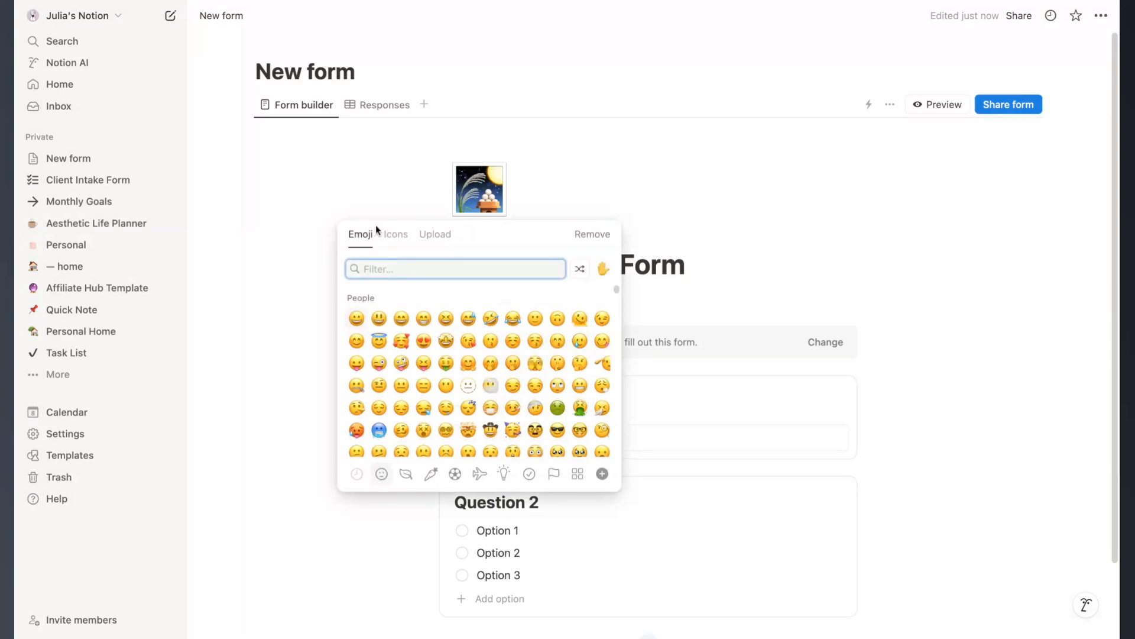
pyautogui.click(388, 235)
pyautogui.moveTo(355, 322)
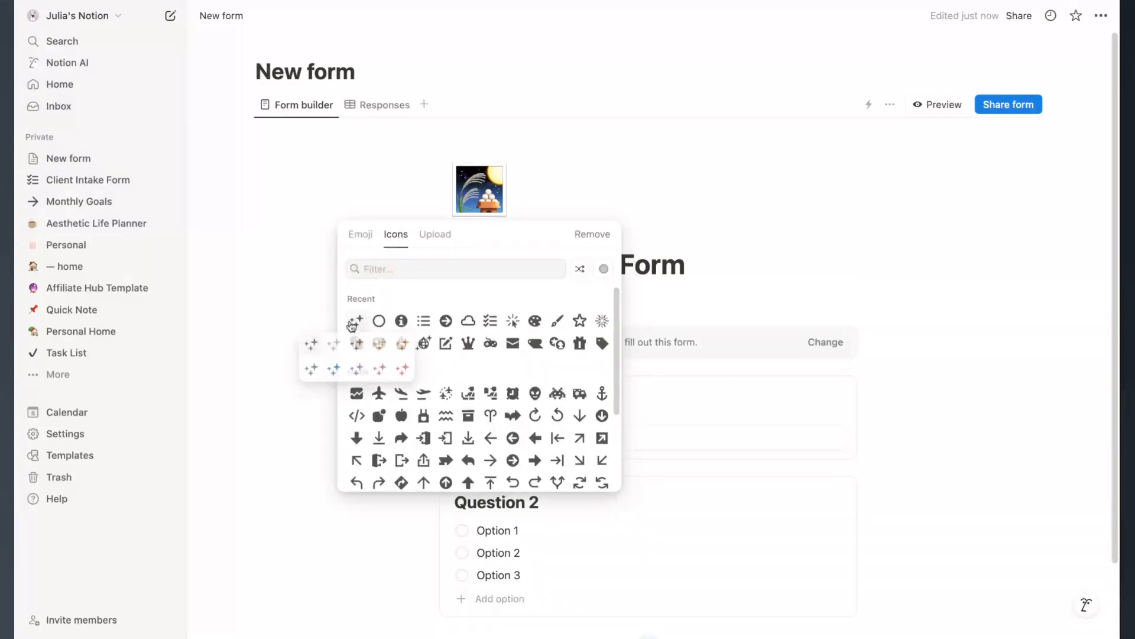
pyautogui.click(308, 347)
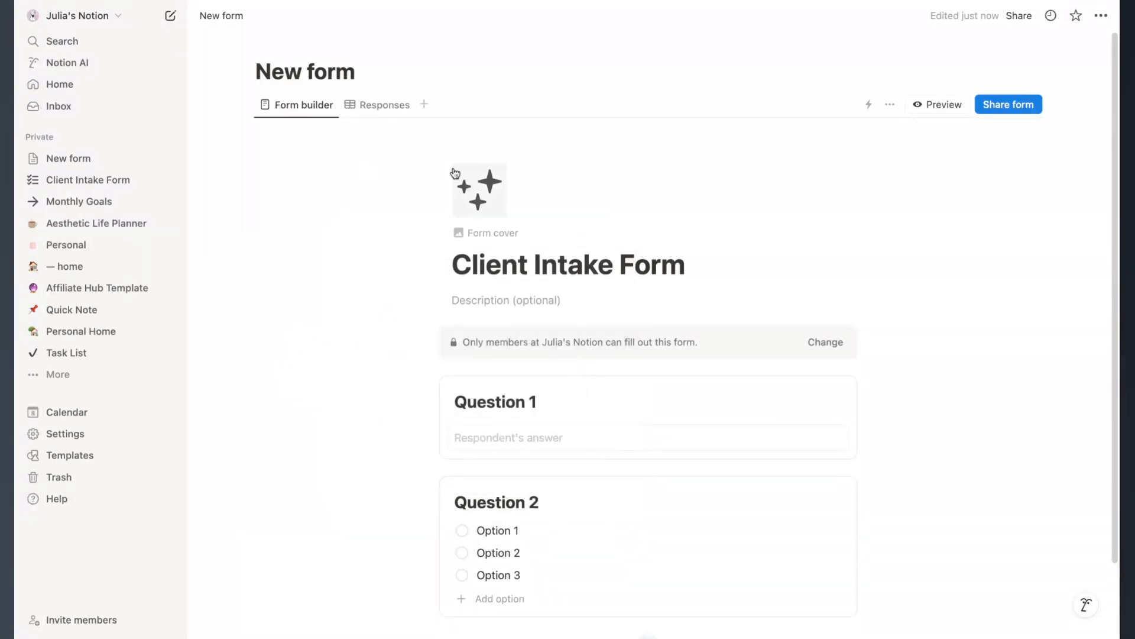
# Add a cover to the form and set it to the solid pale peach colour from the Color & Gradient gallery.
pyautogui.click(471, 239)
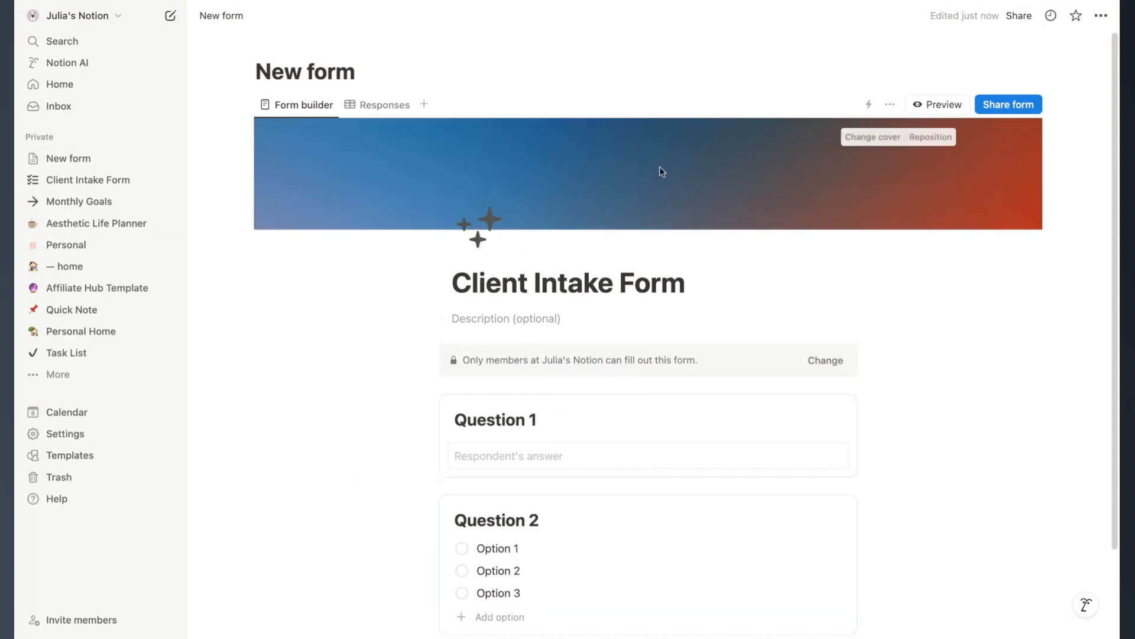
pyautogui.click(872, 144)
pyautogui.click(961, 208)
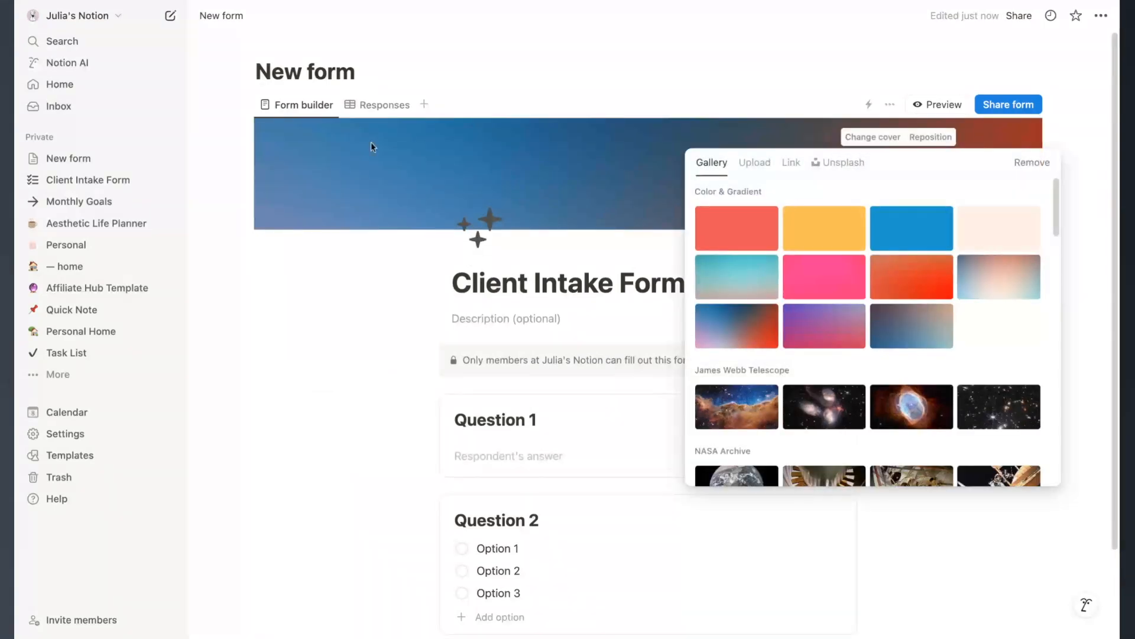
pyautogui.click(340, 254)
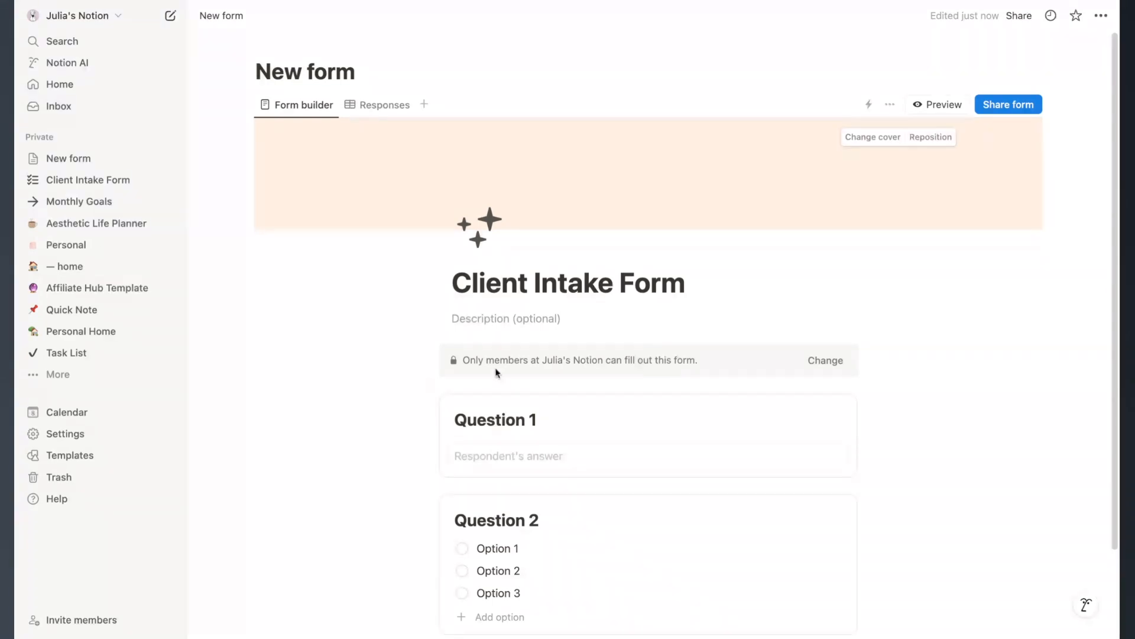
# Rename Question 1 to "Client Name" and make it a required question.
pyautogui.scroll(-2, 367, 393)
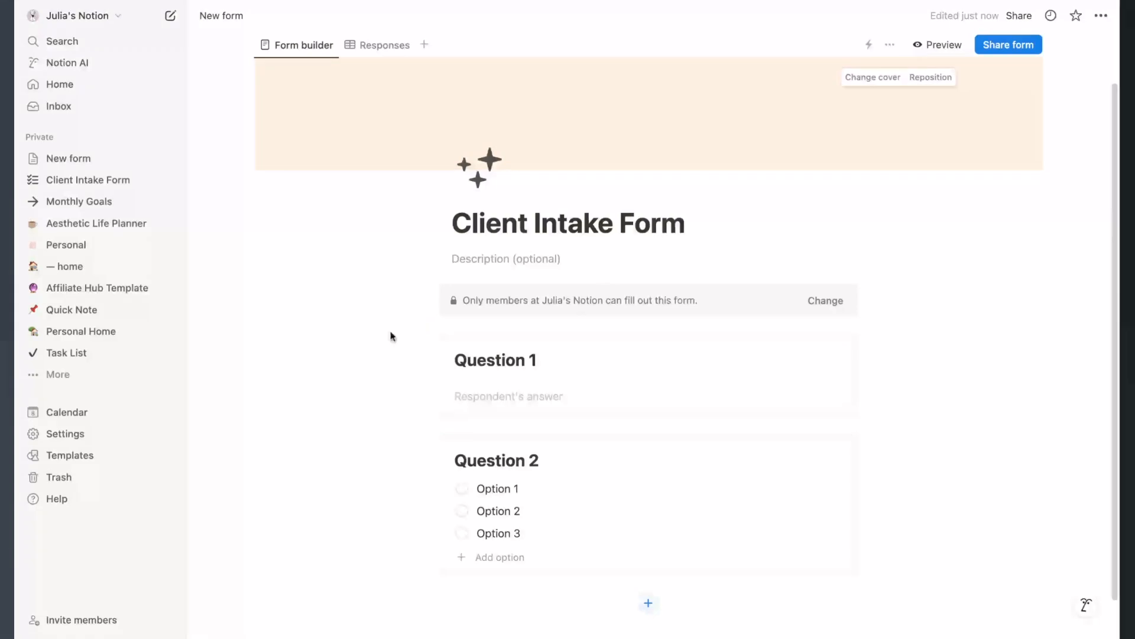
pyautogui.scroll(-1, 355, 369)
pyautogui.click(472, 317)
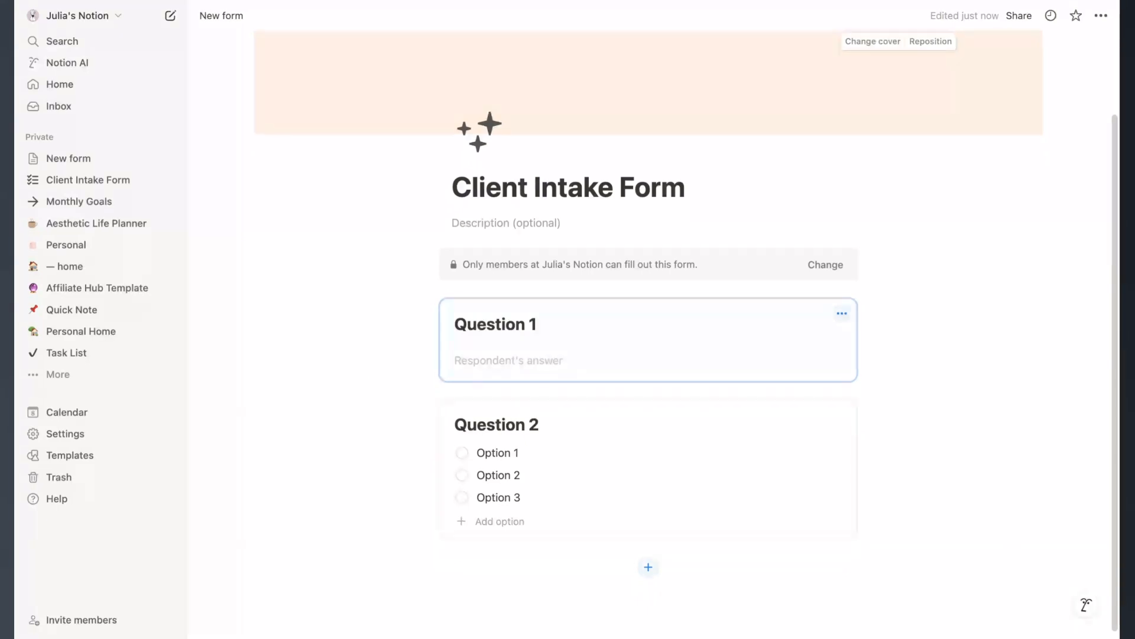
pyautogui.tripleClick(468, 323)
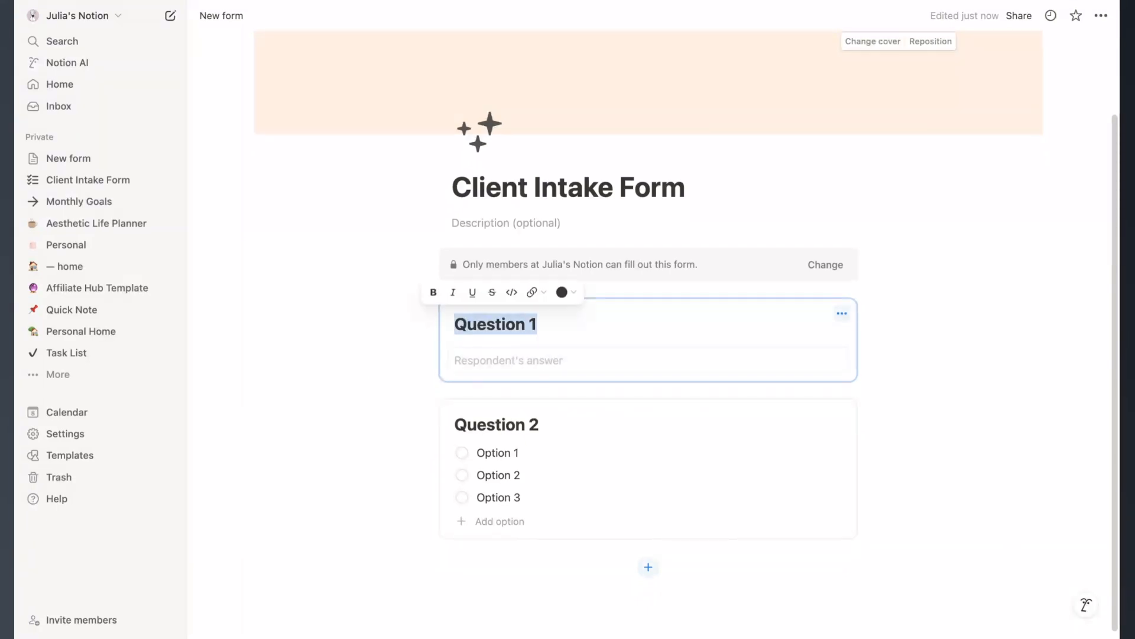
pyautogui.write('Client Name')
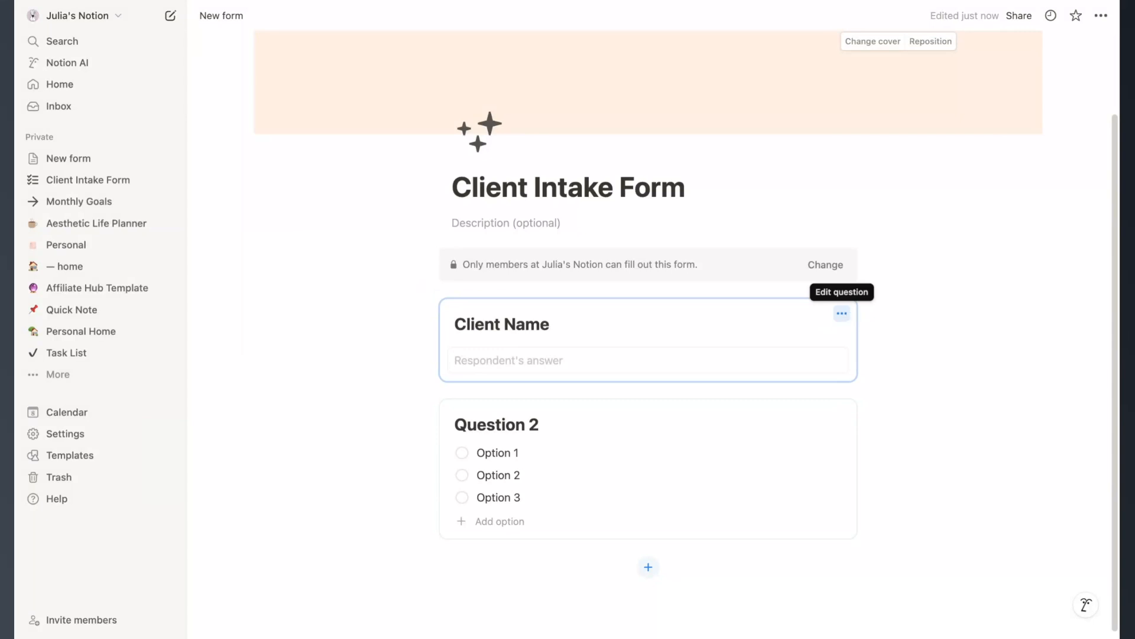
pyautogui.click(842, 317)
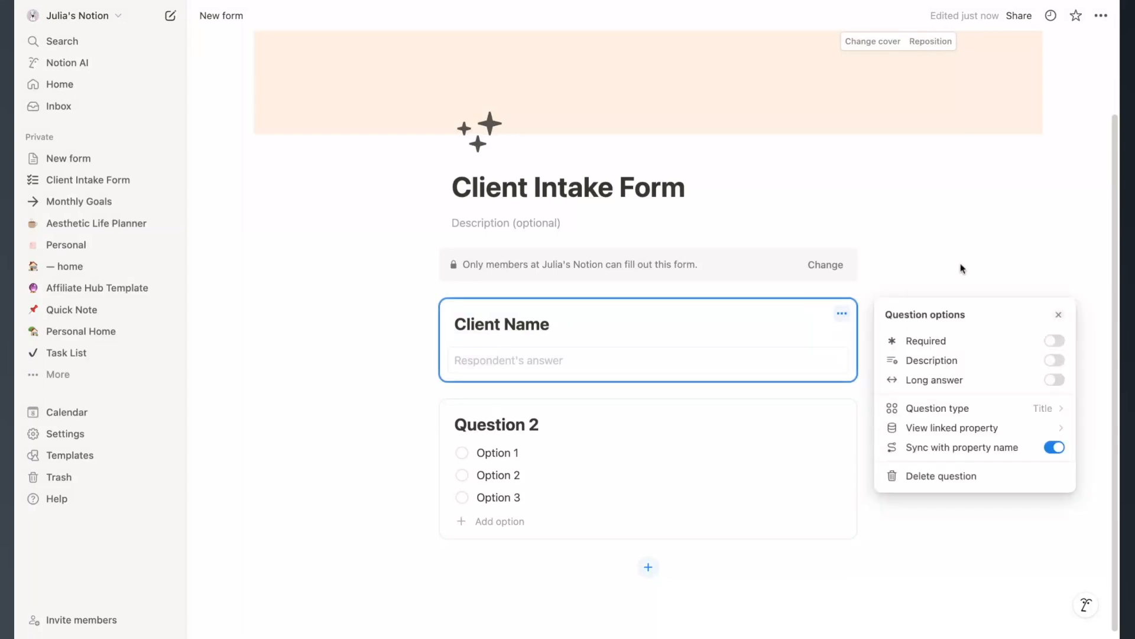
pyautogui.click(1057, 347)
pyautogui.click(1056, 360)
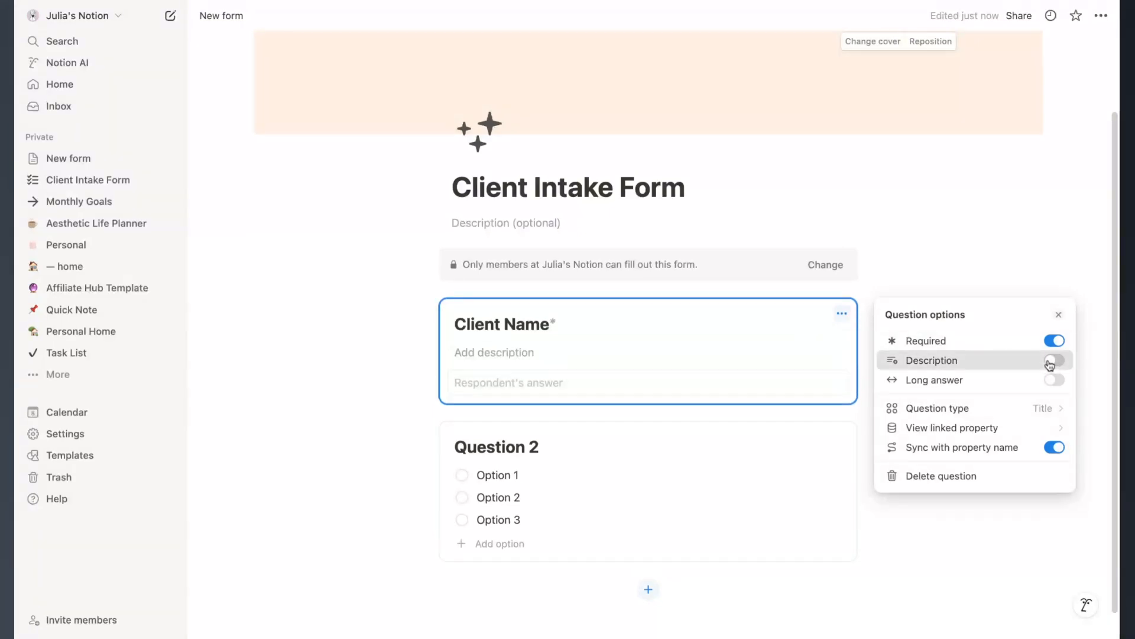
pyautogui.click(1057, 362)
pyautogui.click(1055, 380)
pyautogui.click(1057, 382)
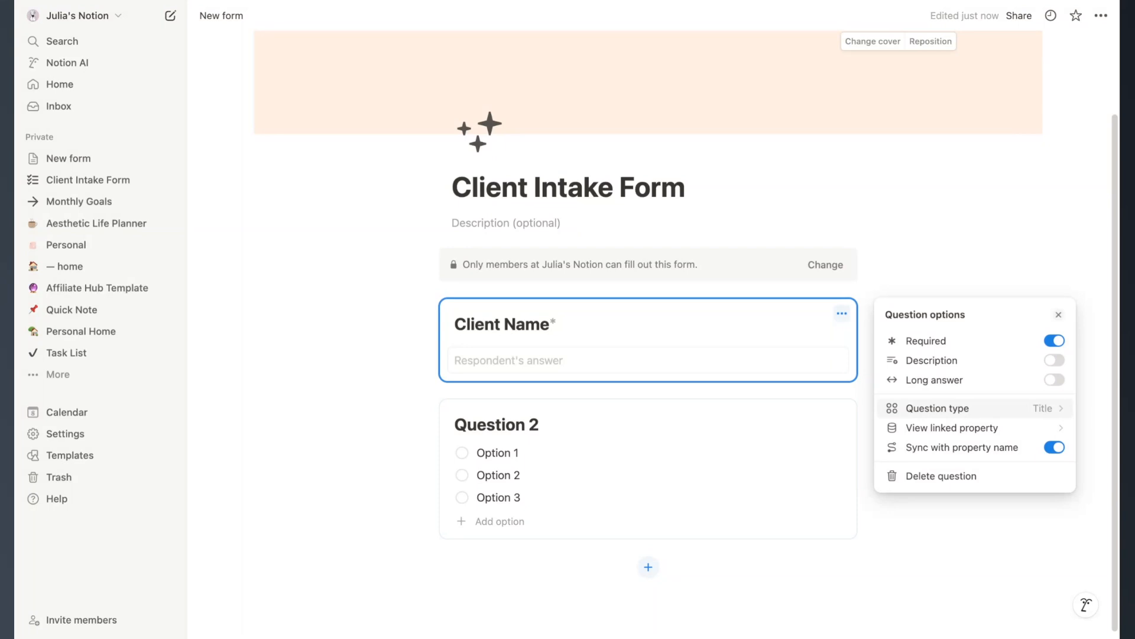
# Set the Client Name question's type to Text and close its question options.
pyautogui.click(1044, 408)
pyautogui.click(954, 138)
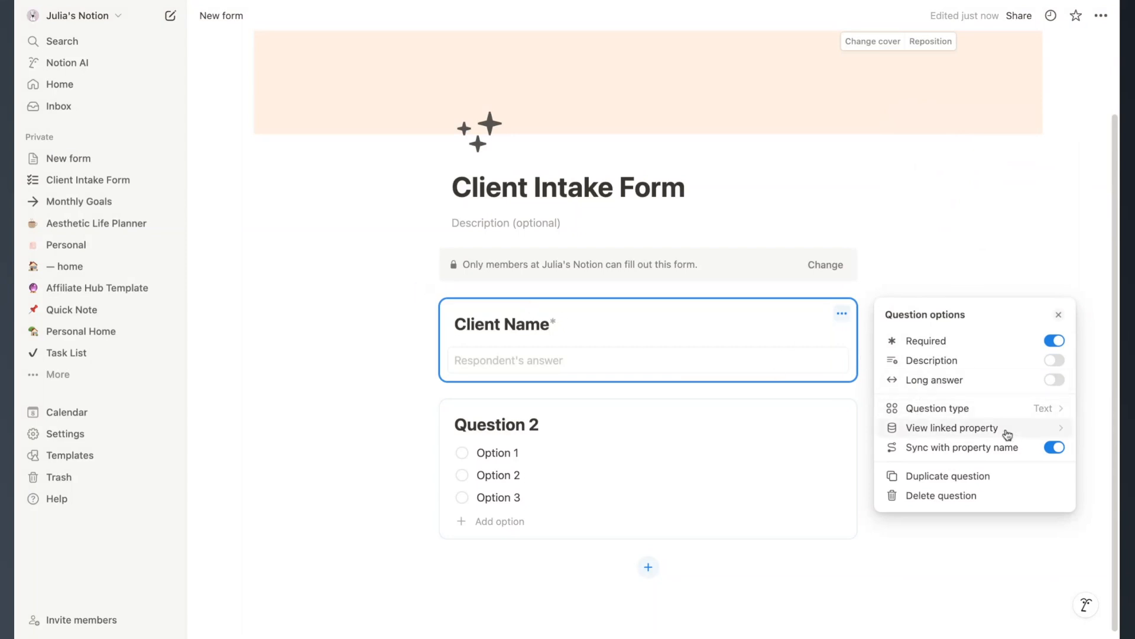
pyautogui.moveTo(918, 454)
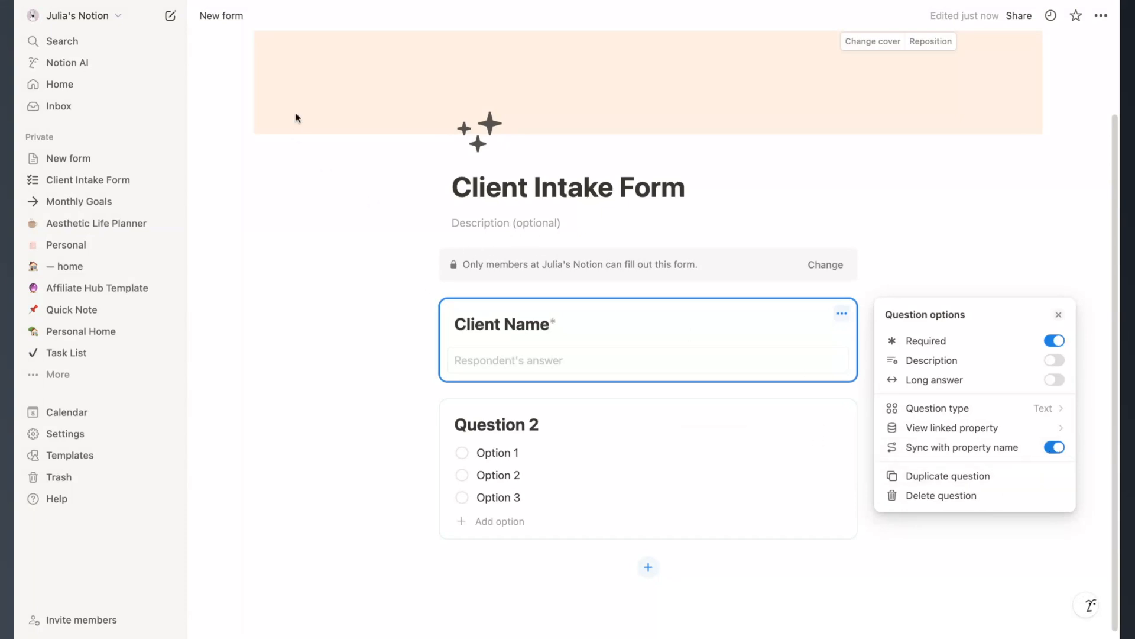
pyautogui.click(251, 182)
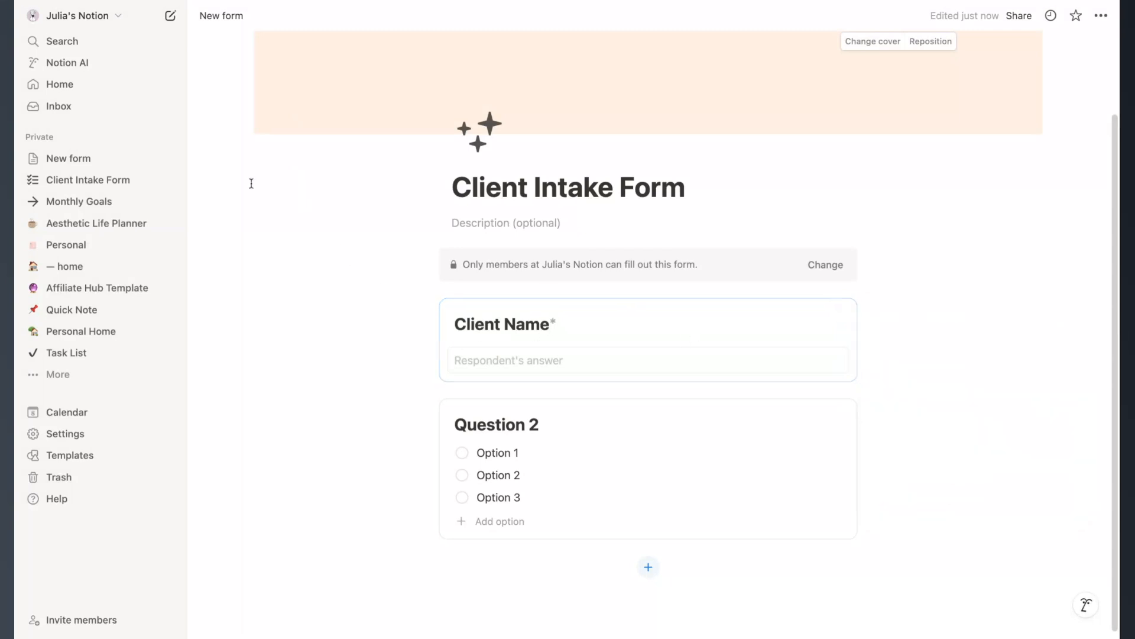
pyautogui.scroll(2, 251, 183)
pyautogui.scroll(-2, 414, 416)
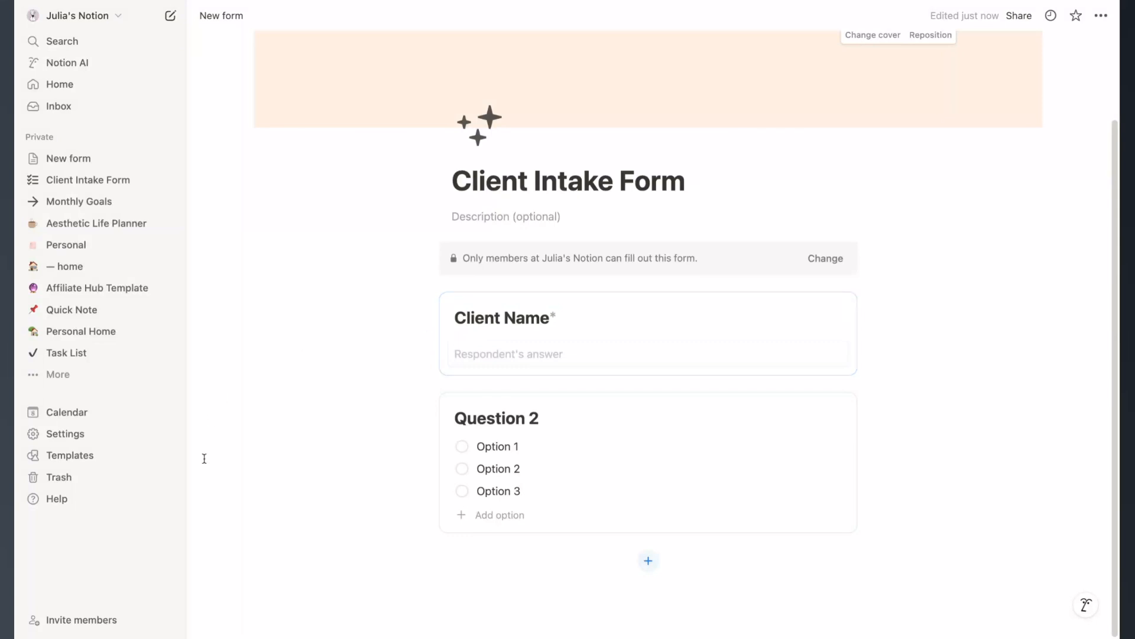
pyautogui.click(465, 406)
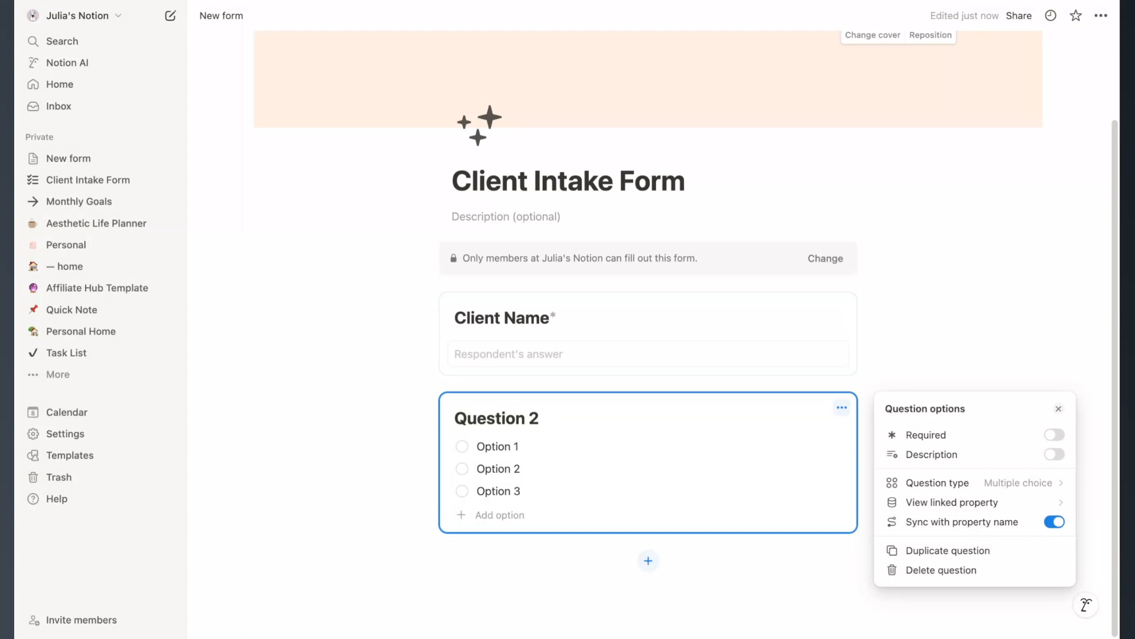
pyautogui.click(785, 310)
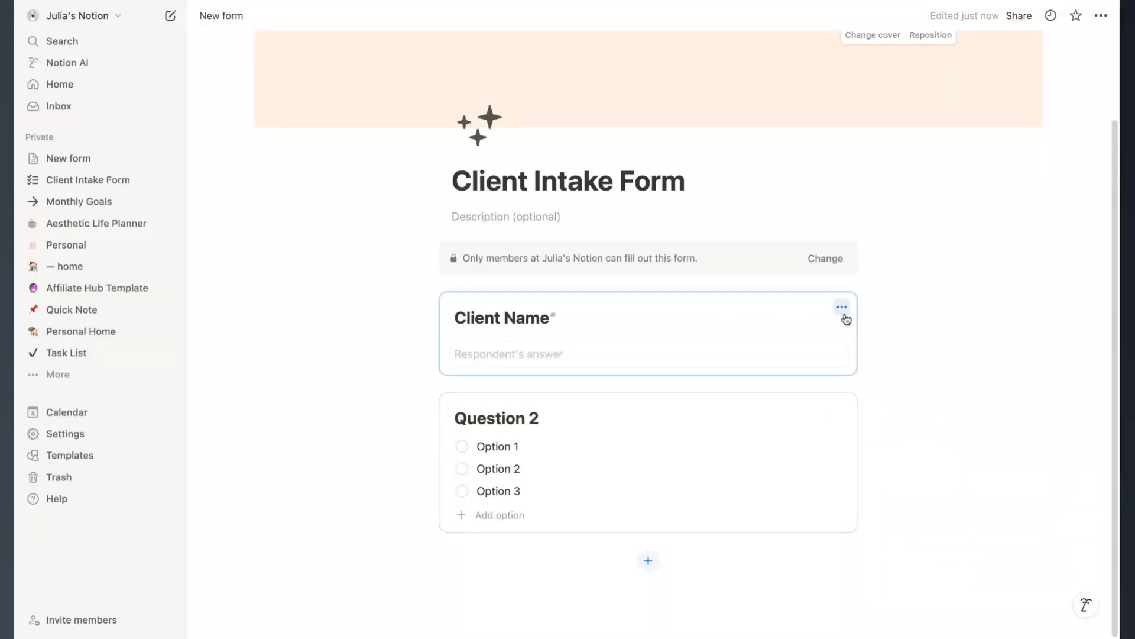
# Duplicate the Client Name question and title the copy "Email".
pyautogui.click(842, 307)
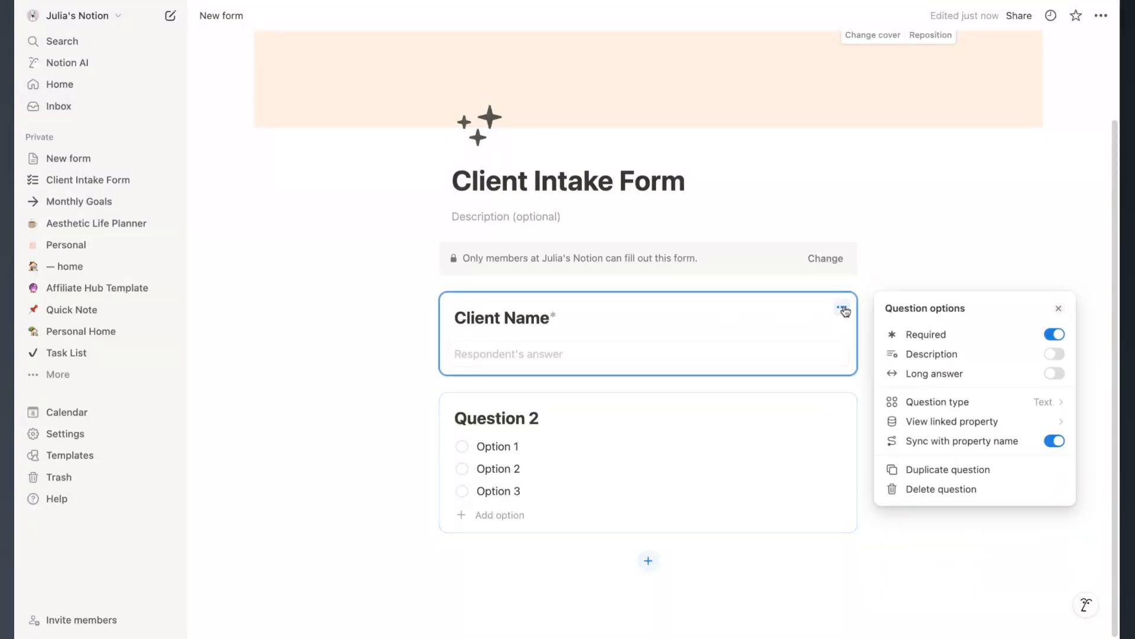
pyautogui.click(940, 469)
pyautogui.write('Email')
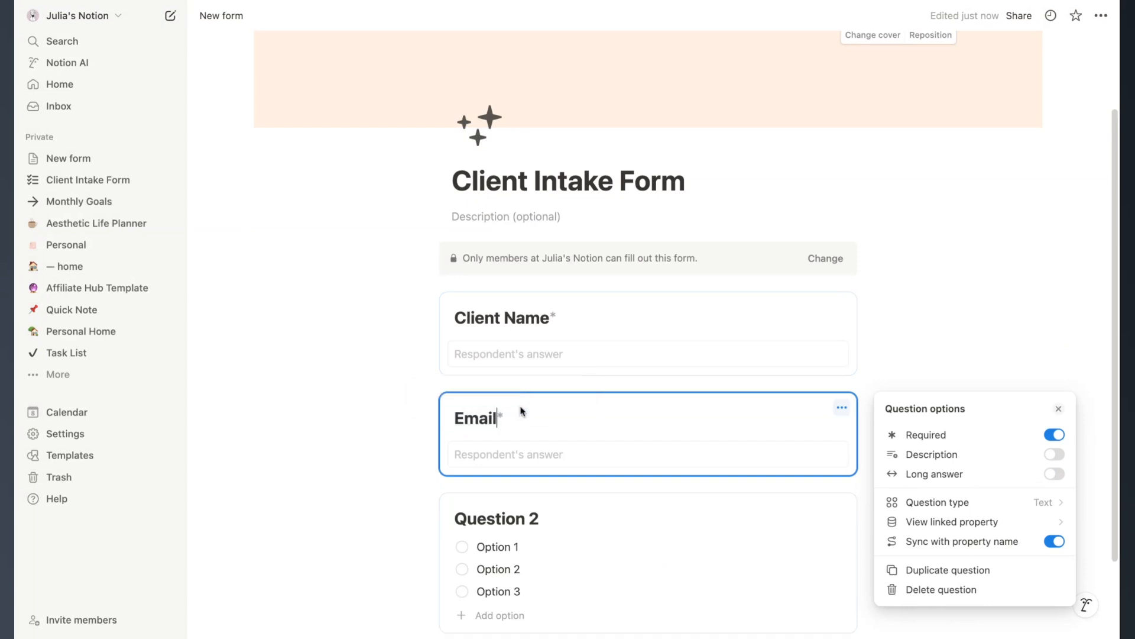
# Duplicate the Email question, title the copy "Business Name (if applicable)", and make it not required.
pyautogui.click(940, 571)
pyautogui.write('B')
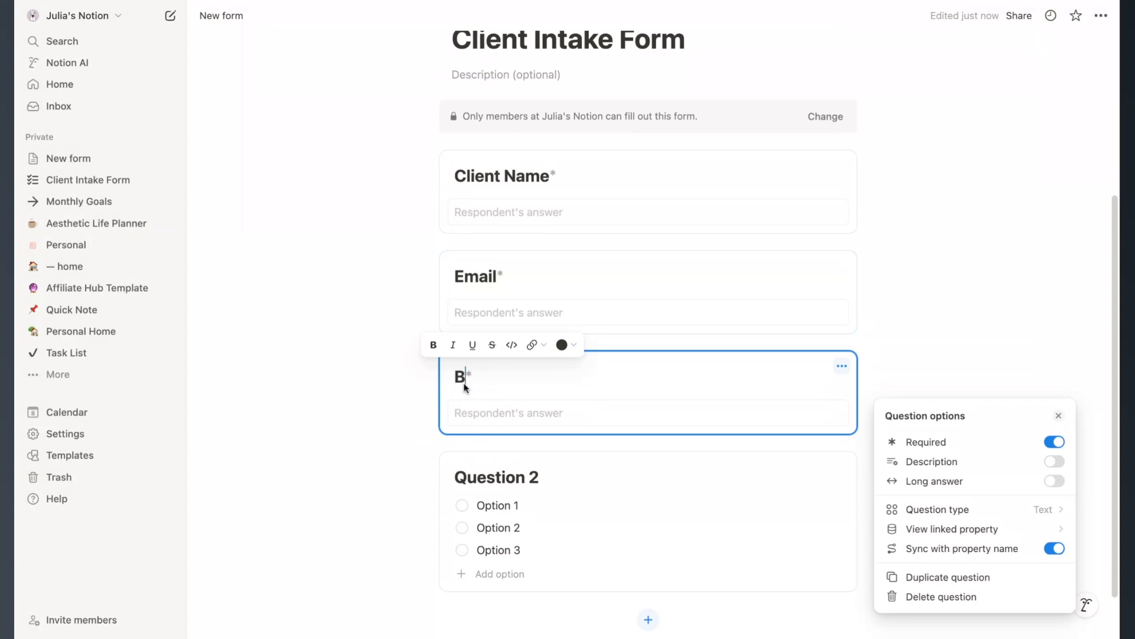
pyautogui.write('usiness Name')
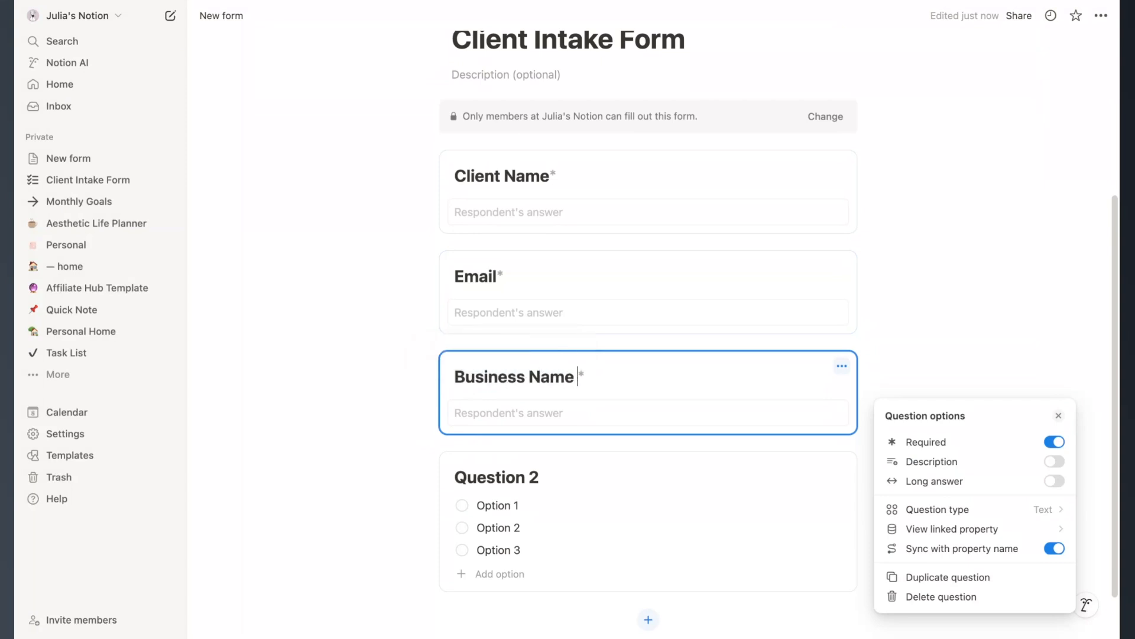
pyautogui.click(1061, 442)
pyautogui.click(574, 377)
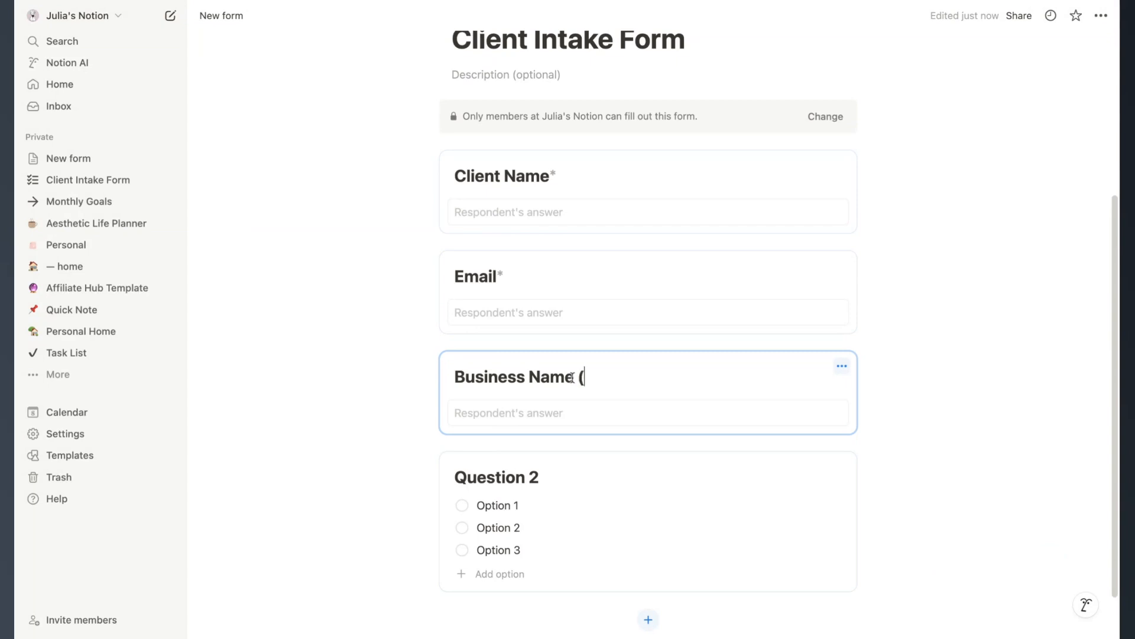
pyautogui.write('(if applicable)')
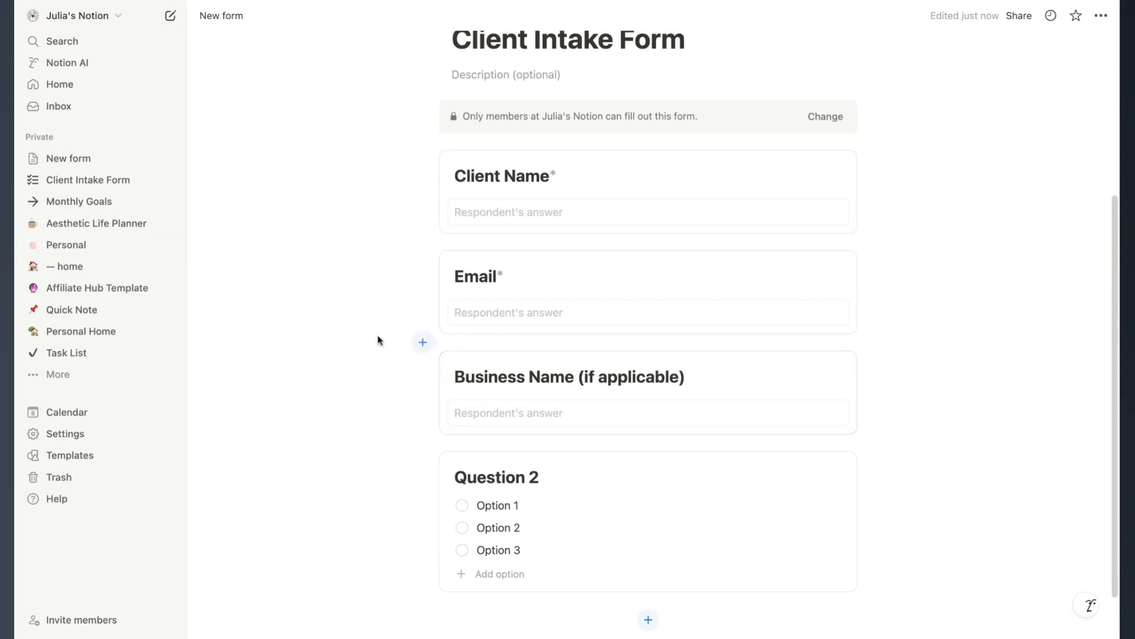
pyautogui.scroll(-1, 497, 369)
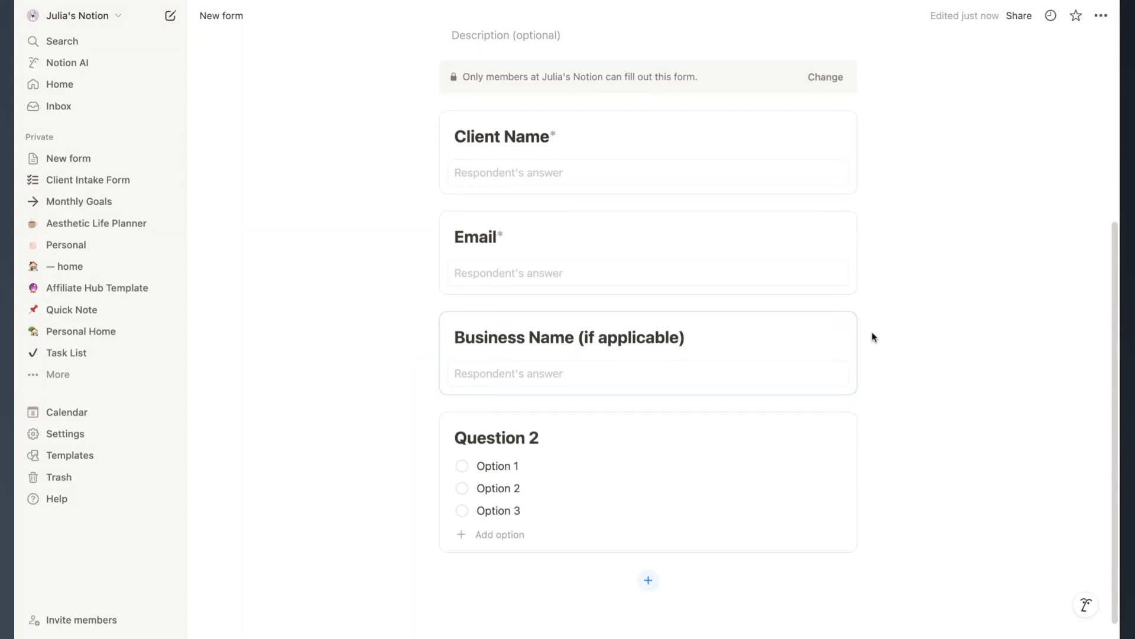
# Rename Question 2 to "Business Type" and keep it as a multiple-choice question with unlimited selections.
pyautogui.scroll(-1, 425, 338)
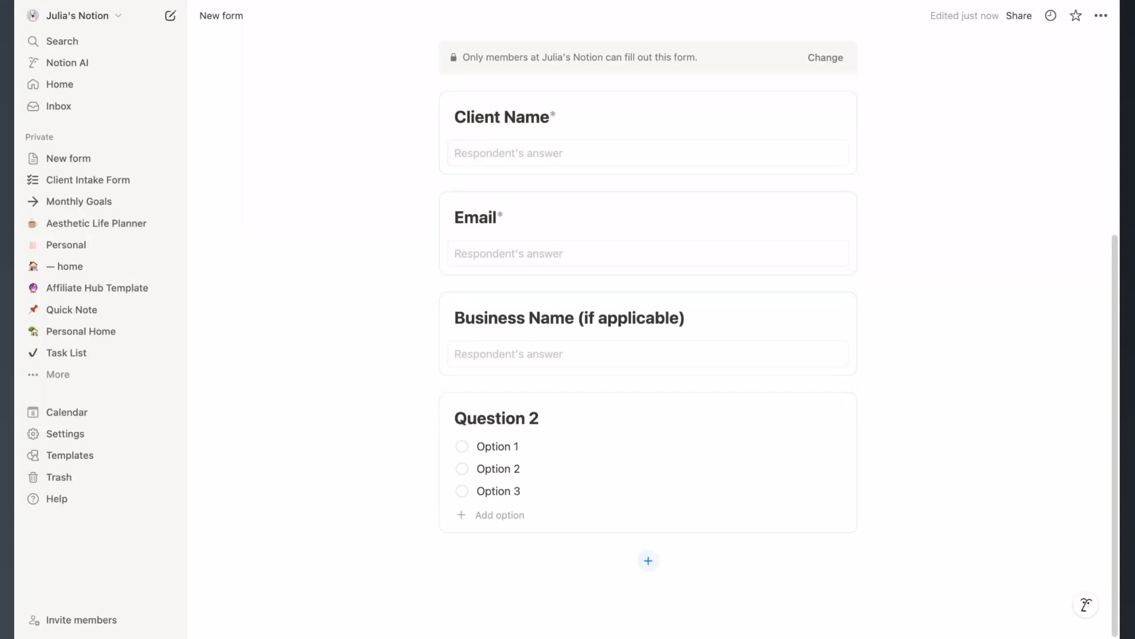
pyautogui.tripleClick(497, 418)
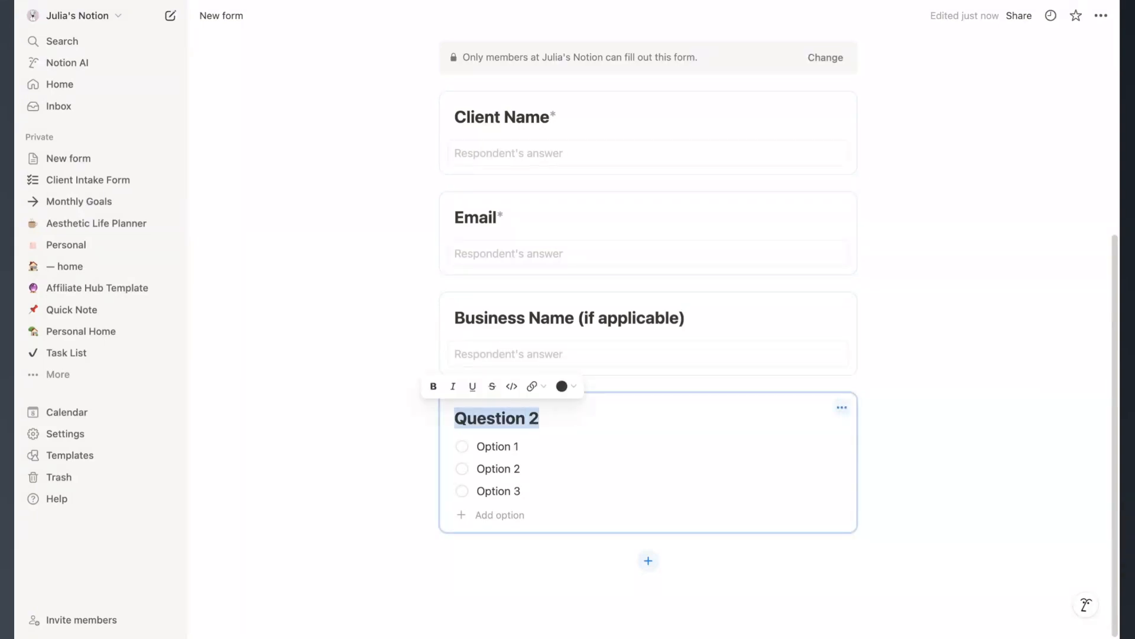
pyautogui.write('Business Typ')
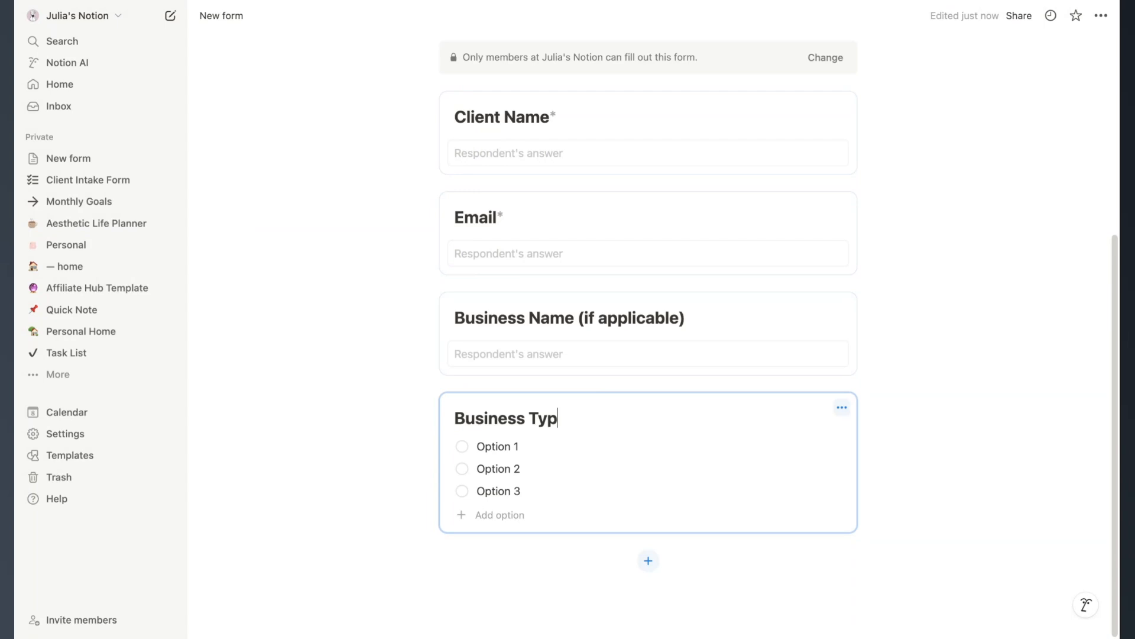
pyautogui.write('e')
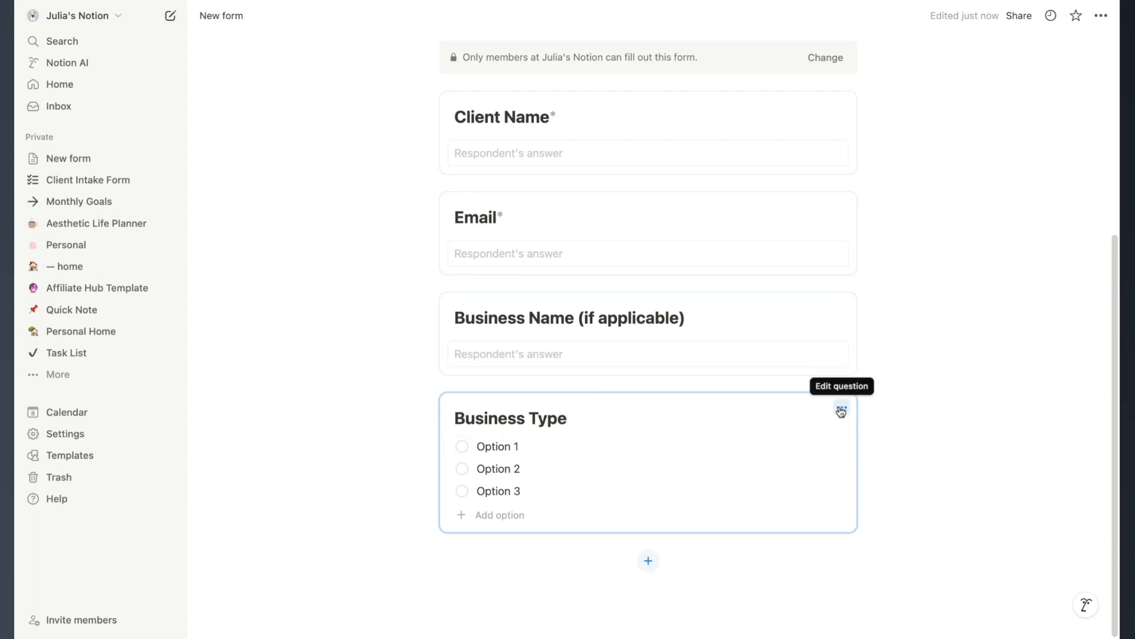
pyautogui.click(842, 409)
pyautogui.click(983, 484)
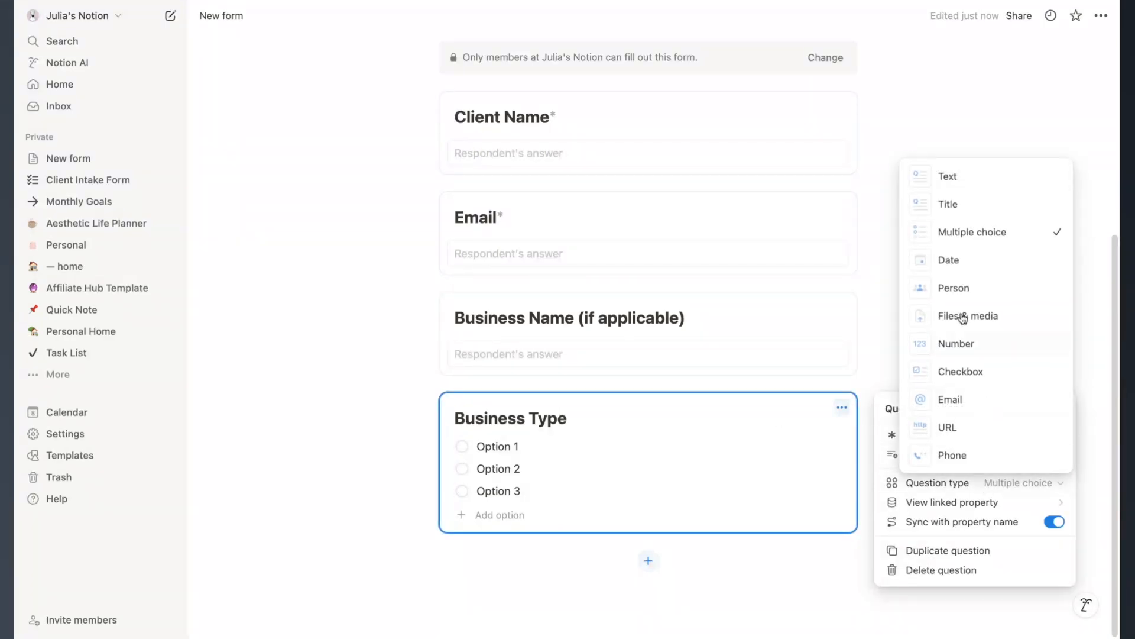
pyautogui.click(975, 237)
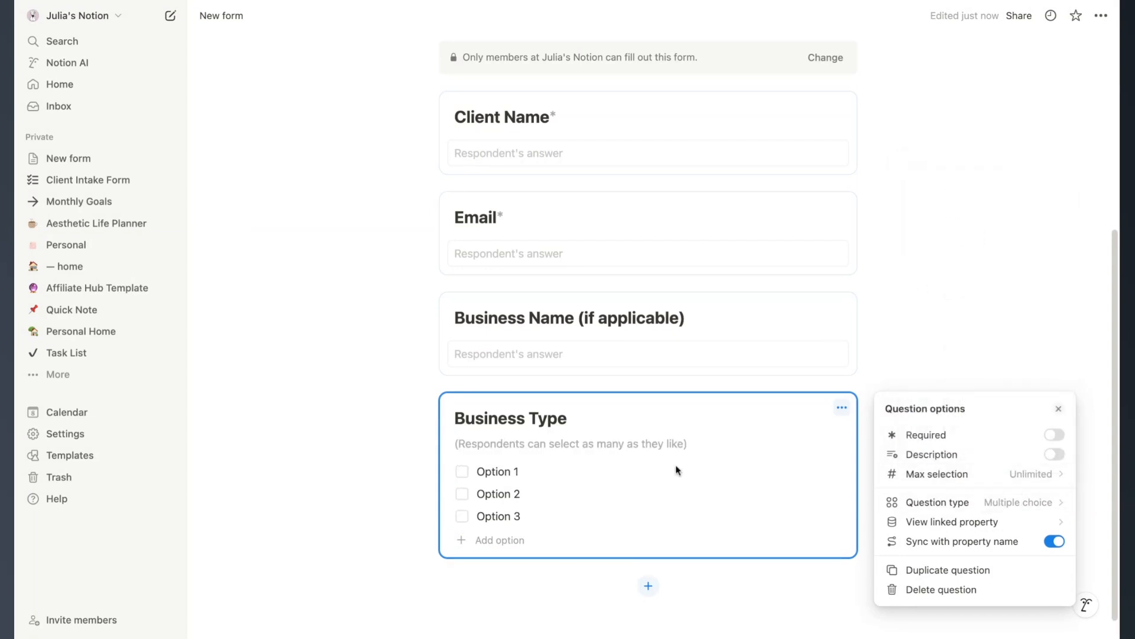
pyautogui.press('Escape')
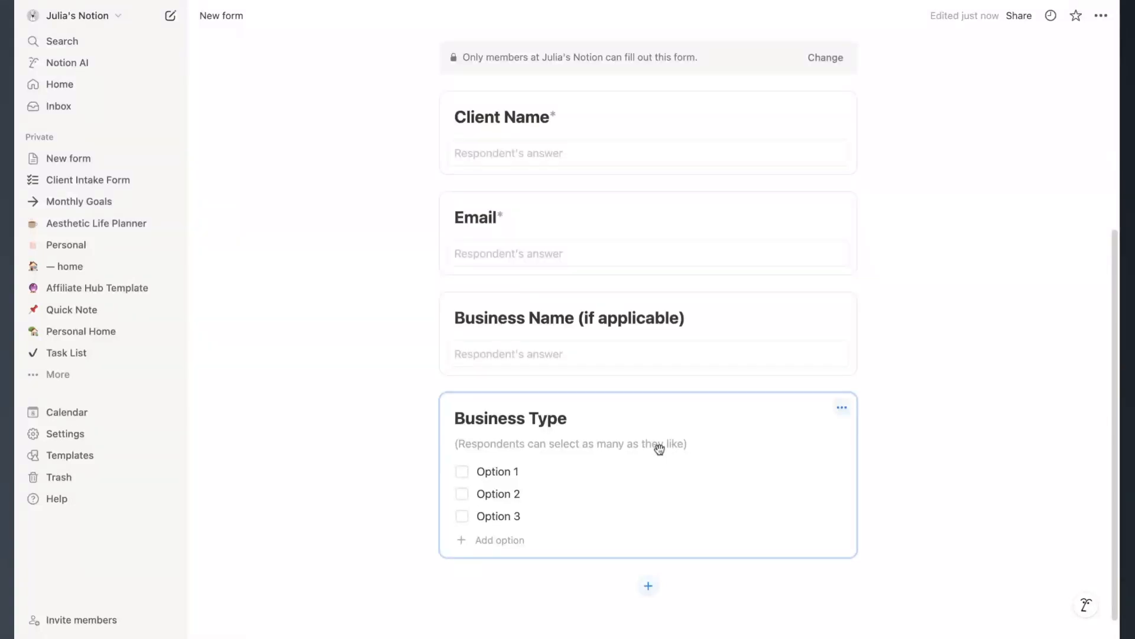
# Name the Business Type options "Freelance", "Consulting" and "eCommerce", and add a fourth option "Other".
pyautogui.doubleClick(492, 470)
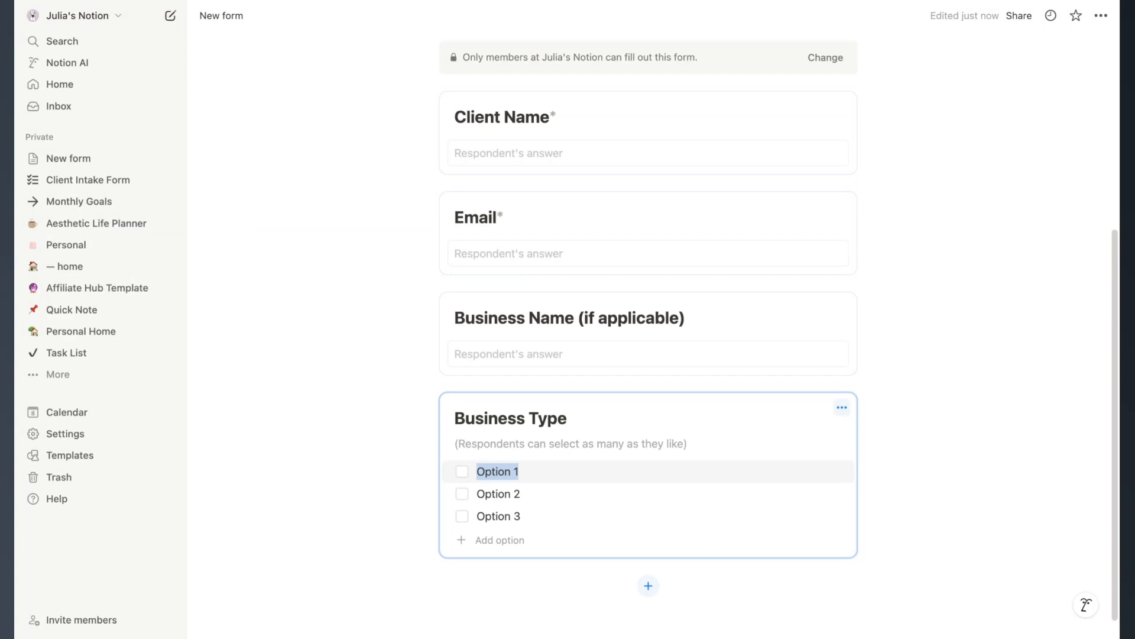
pyautogui.write('Freelance')
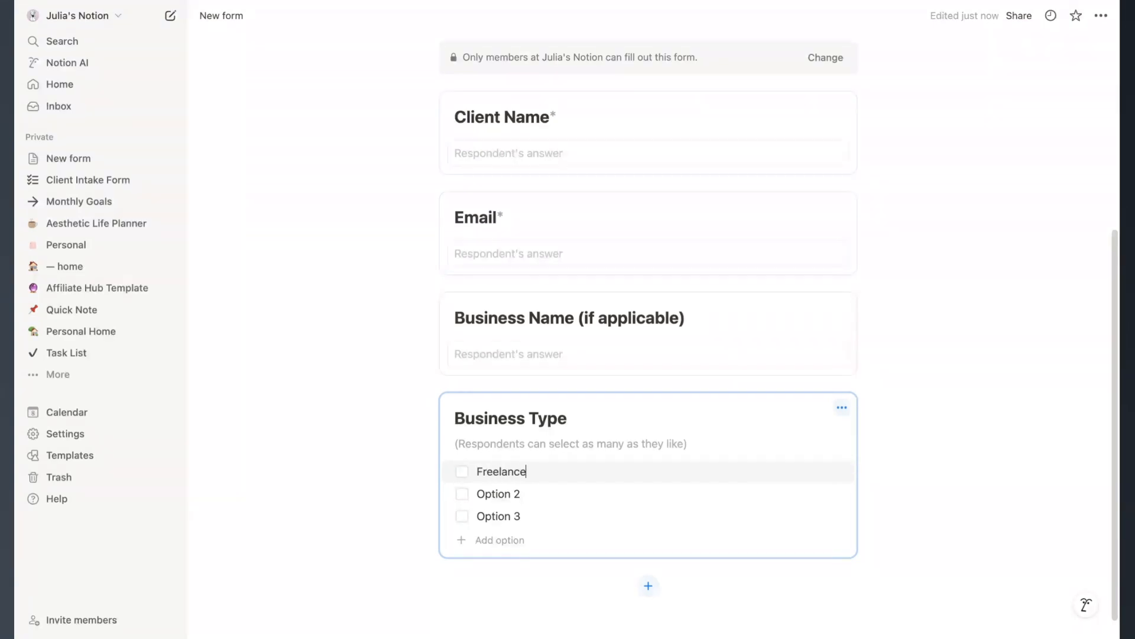
pyautogui.tripleClick(491, 496)
pyautogui.write('Consulting')
pyautogui.tripleClick(497, 520)
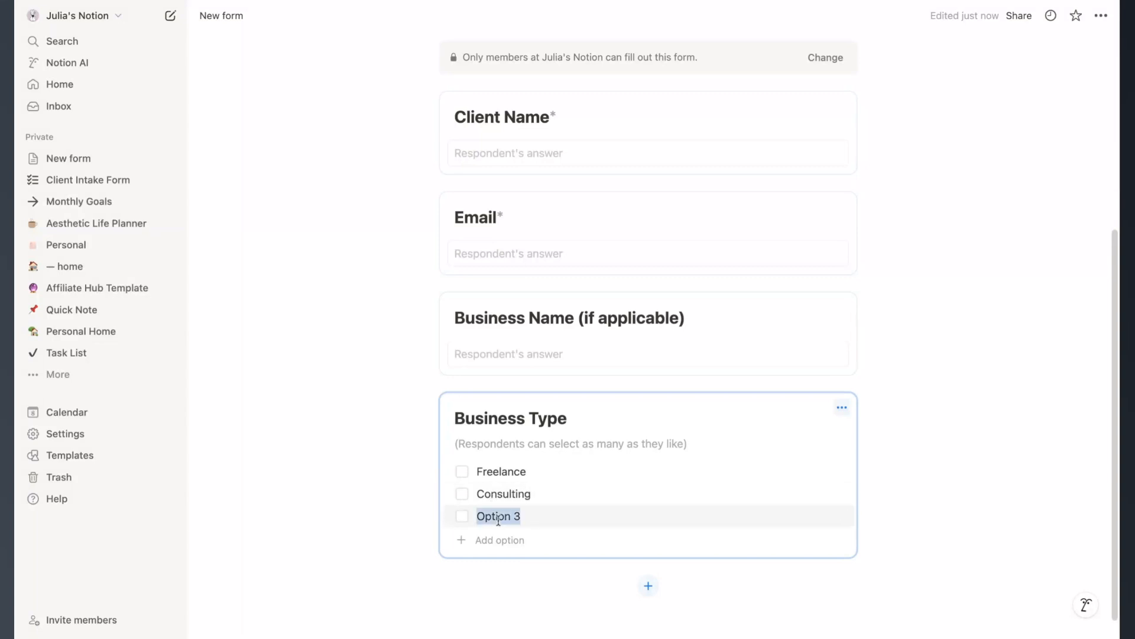
pyautogui.write('eCommerce')
pyautogui.press('Return')
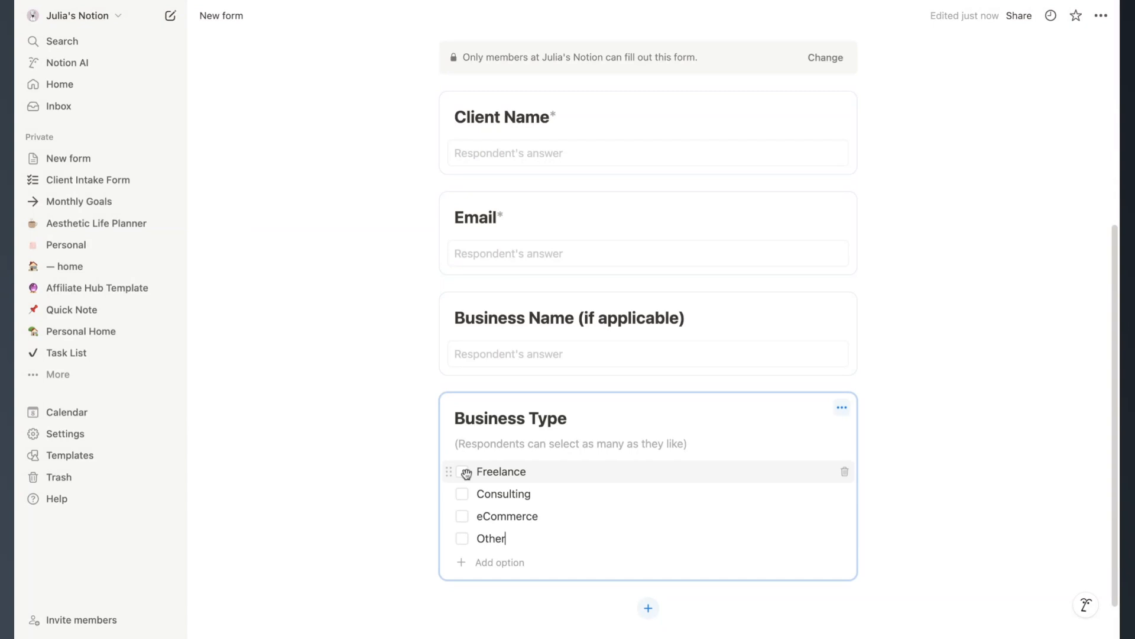
# Check the available maximum selection settings of the Business Type question.
pyautogui.click(844, 410)
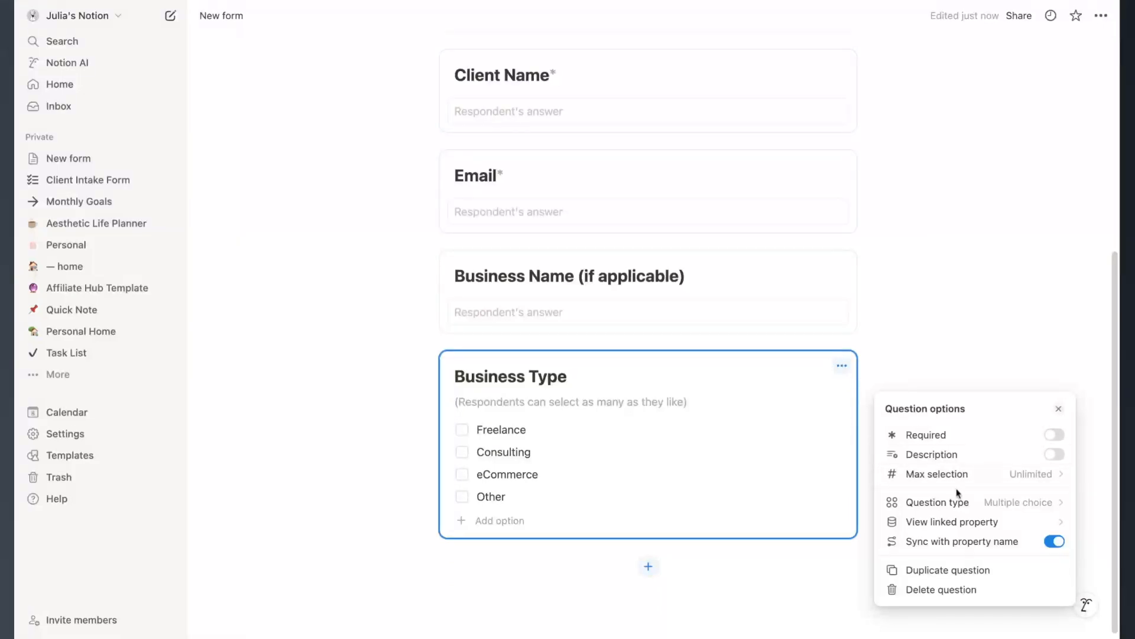
pyautogui.click(1000, 474)
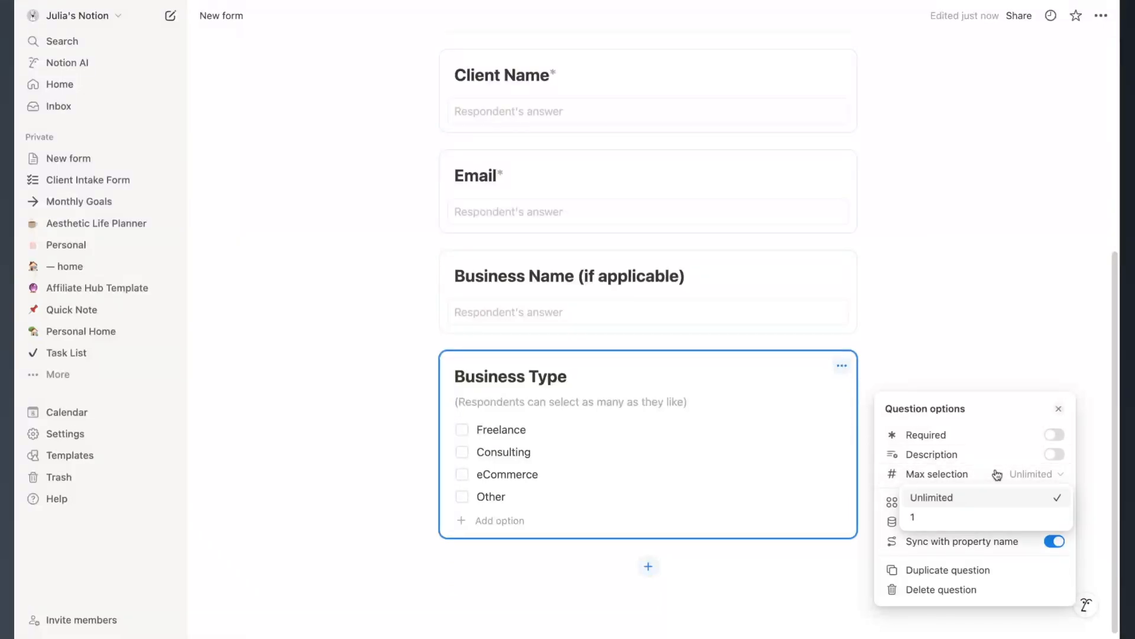
pyautogui.click(1023, 483)
pyautogui.click(1015, 341)
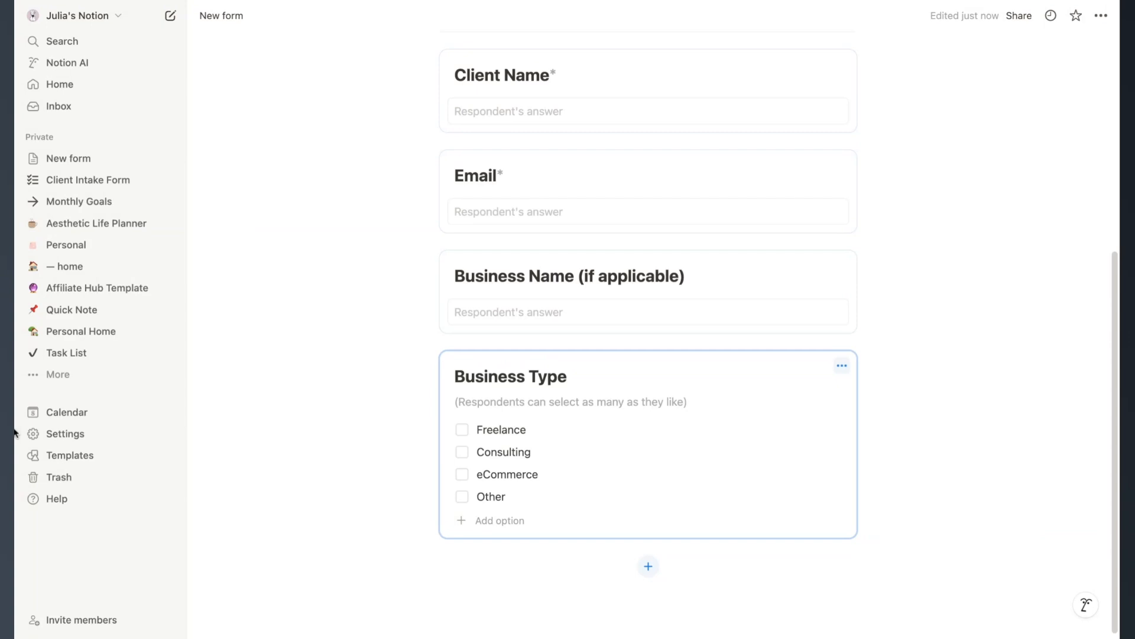
# Add a Text question below Business Type and title it "Goals".
pyautogui.scroll(-1, 343, 383)
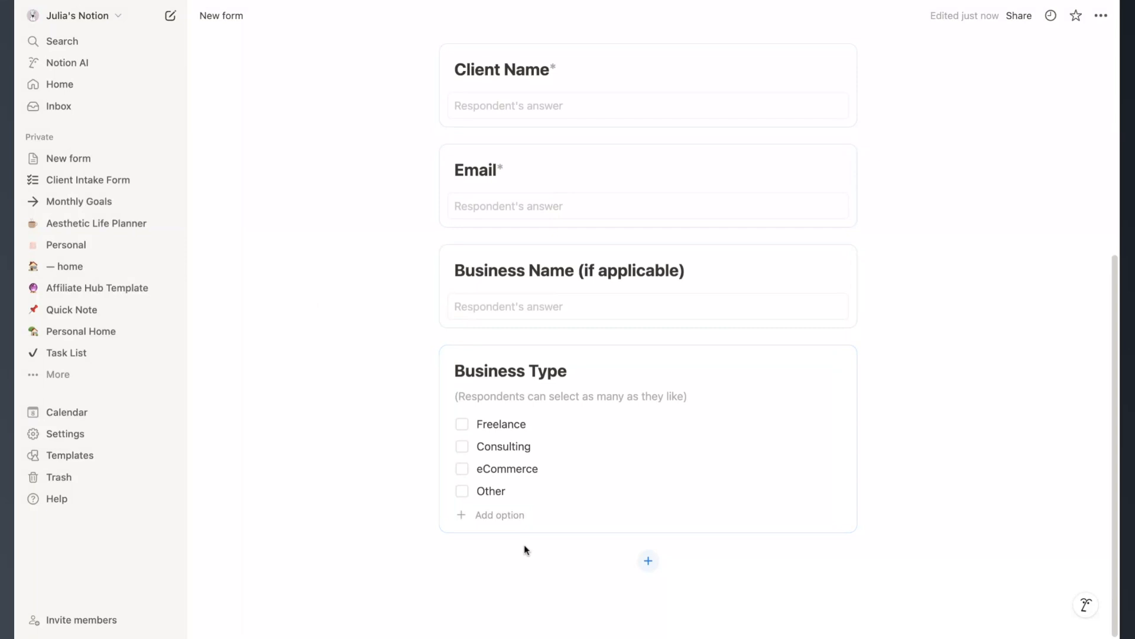
pyautogui.click(648, 564)
pyautogui.click(646, 559)
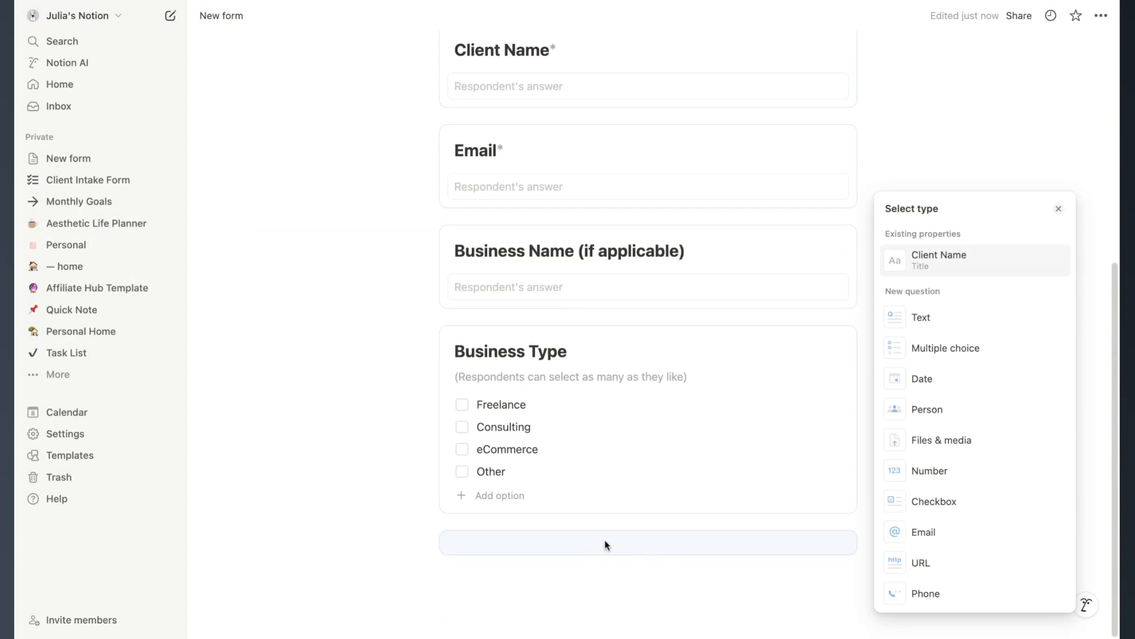
pyautogui.click(938, 327)
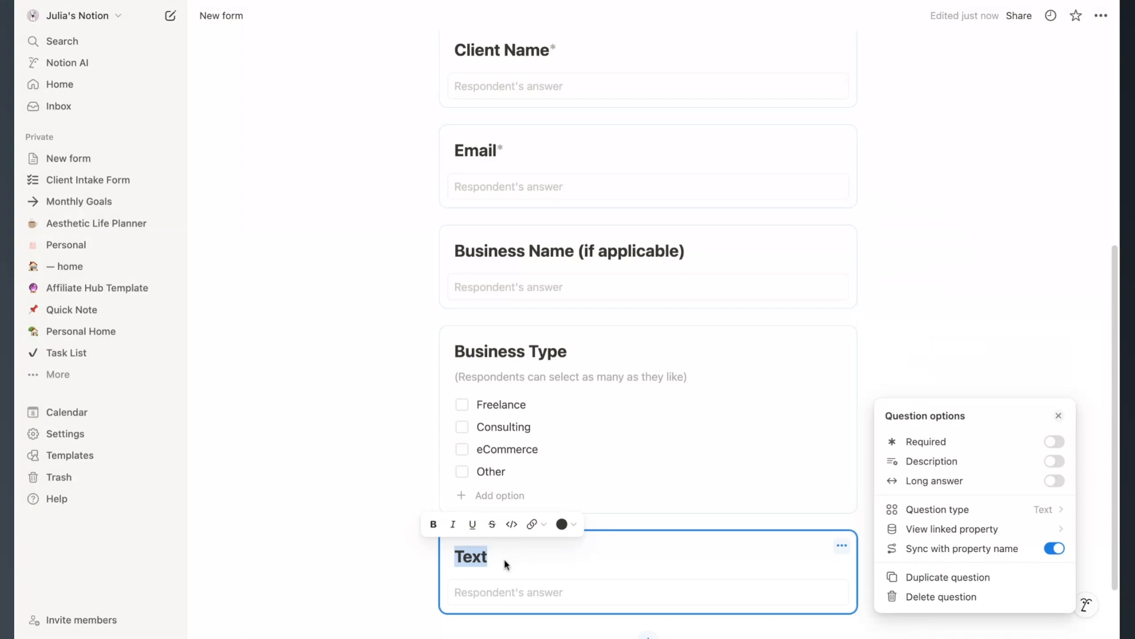
pyautogui.write('Goals')
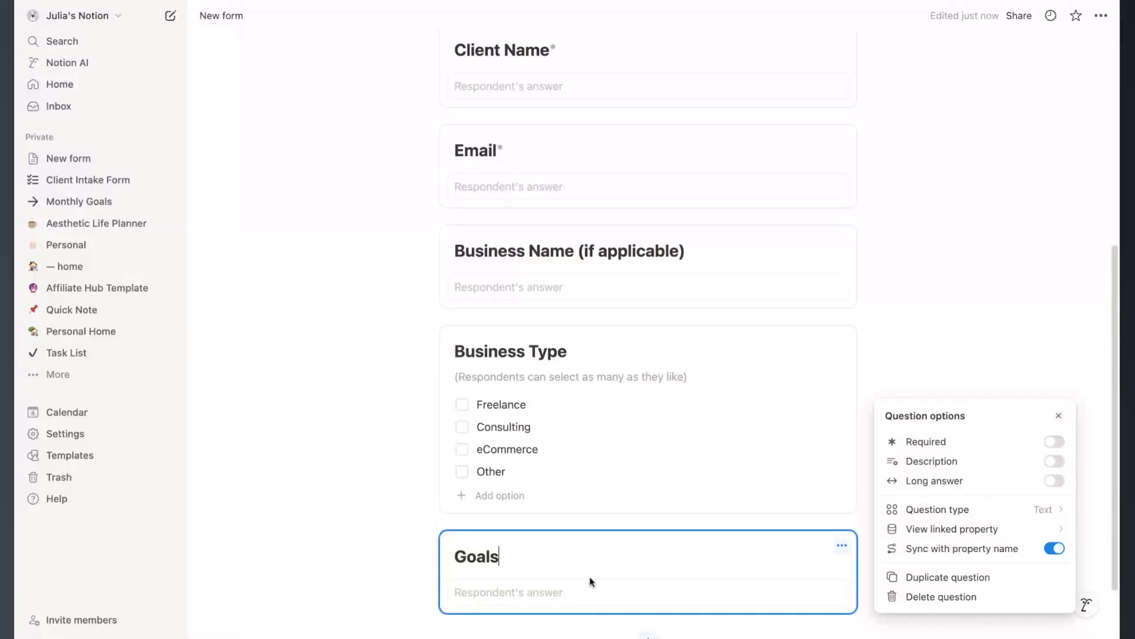
# Try the long-answer setting on the Goals question, turn it back off and close the question options.
pyautogui.click(1054, 481)
pyautogui.click(1054, 481)
pyautogui.click(918, 317)
# Enable a description for the Goals question.
pyautogui.scroll(-2, 448, 473)
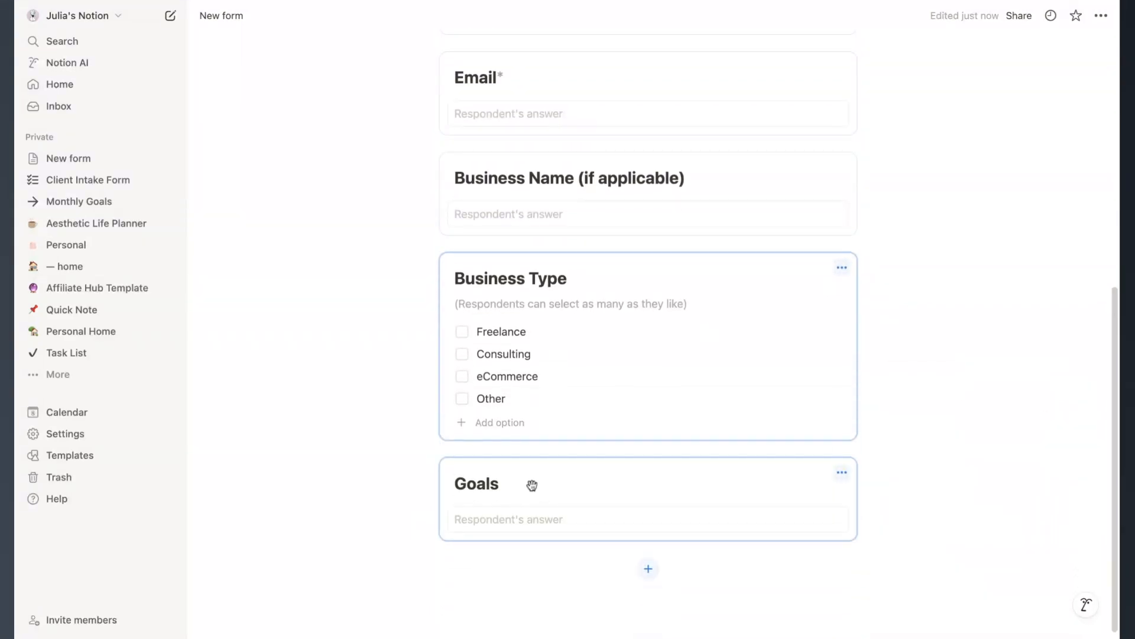
pyautogui.click(840, 474)
pyautogui.click(982, 461)
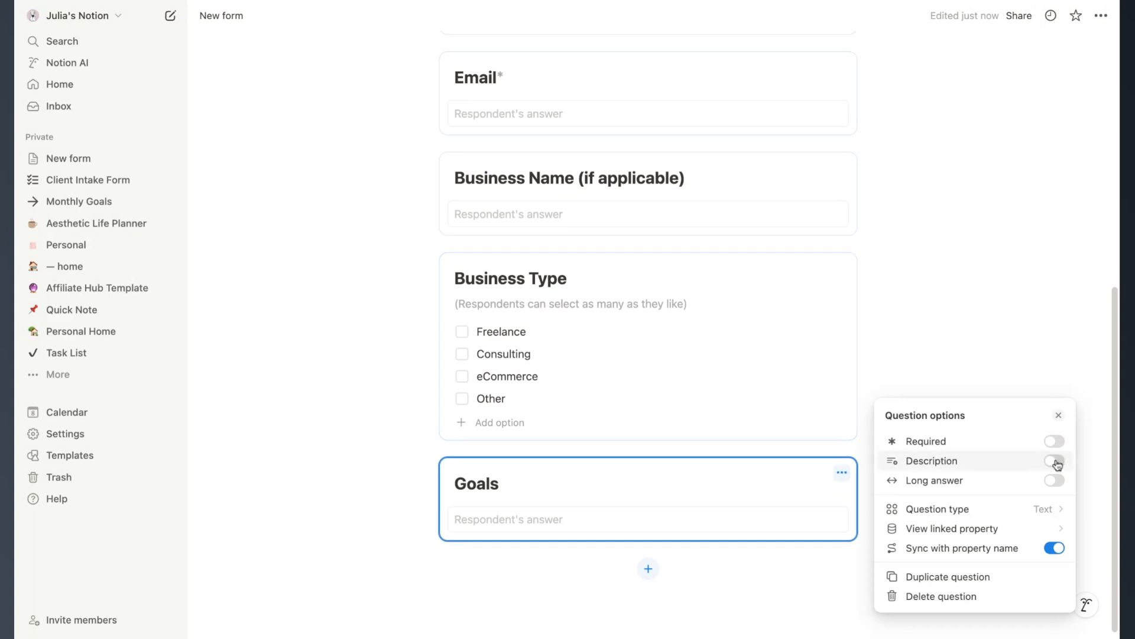
# Copy the Goals question's description text from the existing Client Intake Form page.
pyautogui.click(103, 183)
pyautogui.scroll(-5, 348, 444)
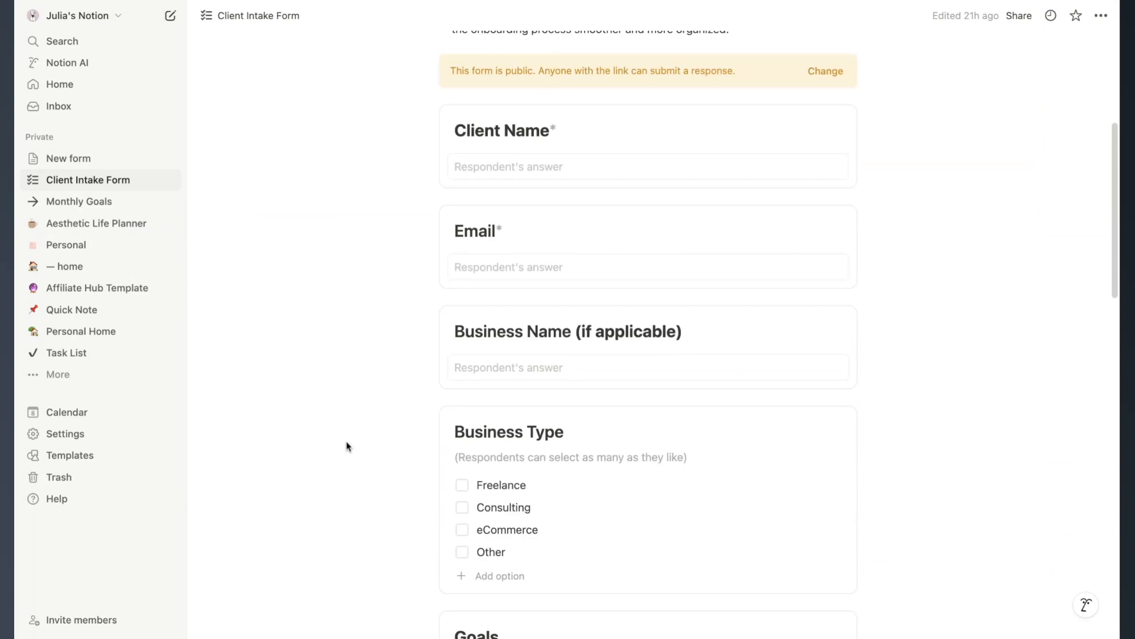
pyautogui.scroll(-5, 348, 446)
pyautogui.click(476, 367)
pyautogui.tripleClick(479, 367)
pyautogui.hotkey('ctrl', 'c')
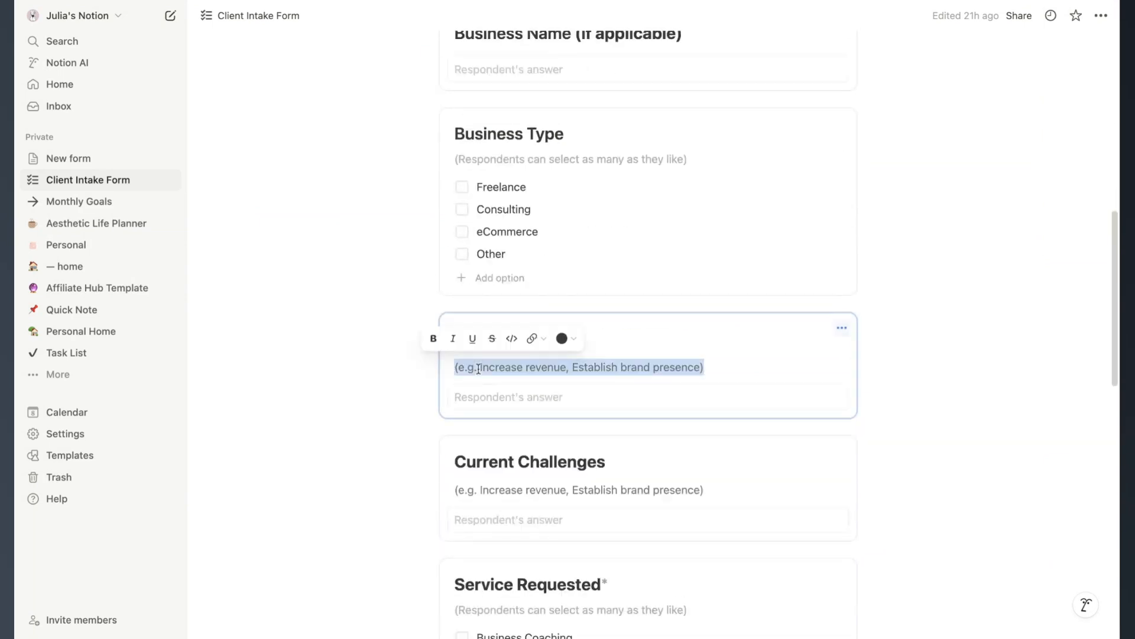
# Return to the new form and paste "(e.g. Increase revenue, Establish brand presence)" as the Goals question's description.
pyautogui.click(86, 159)
pyautogui.click(467, 400)
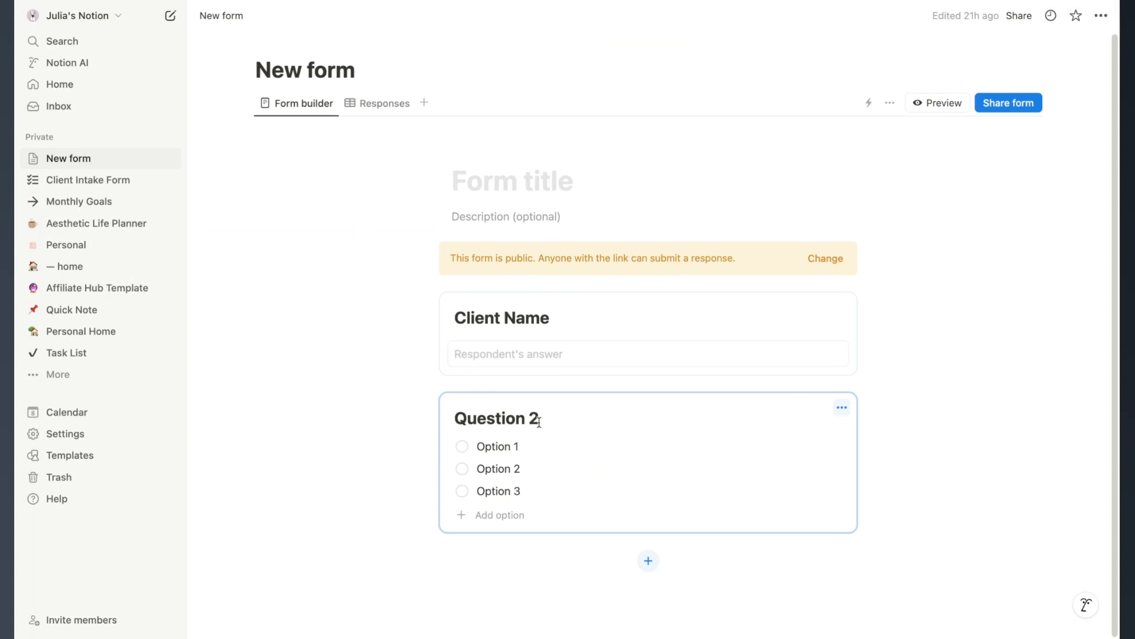
pyautogui.click(59, 374)
pyautogui.click(262, 319)
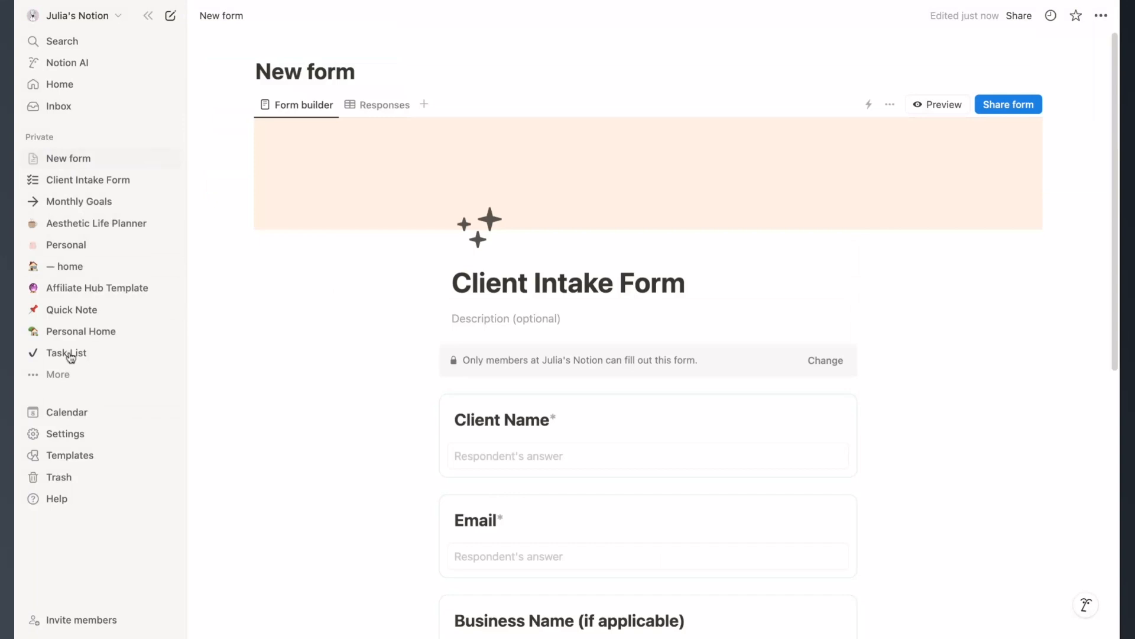
pyautogui.scroll(-8, 444, 338)
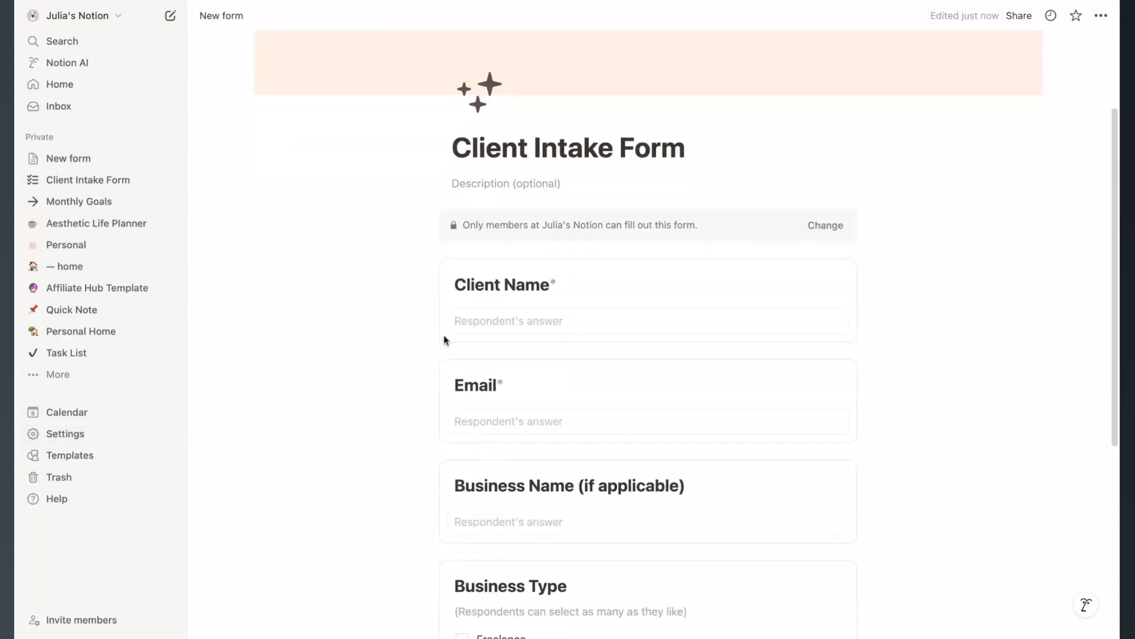
pyautogui.click(459, 481)
pyautogui.hotkey('ctrl', 'v')
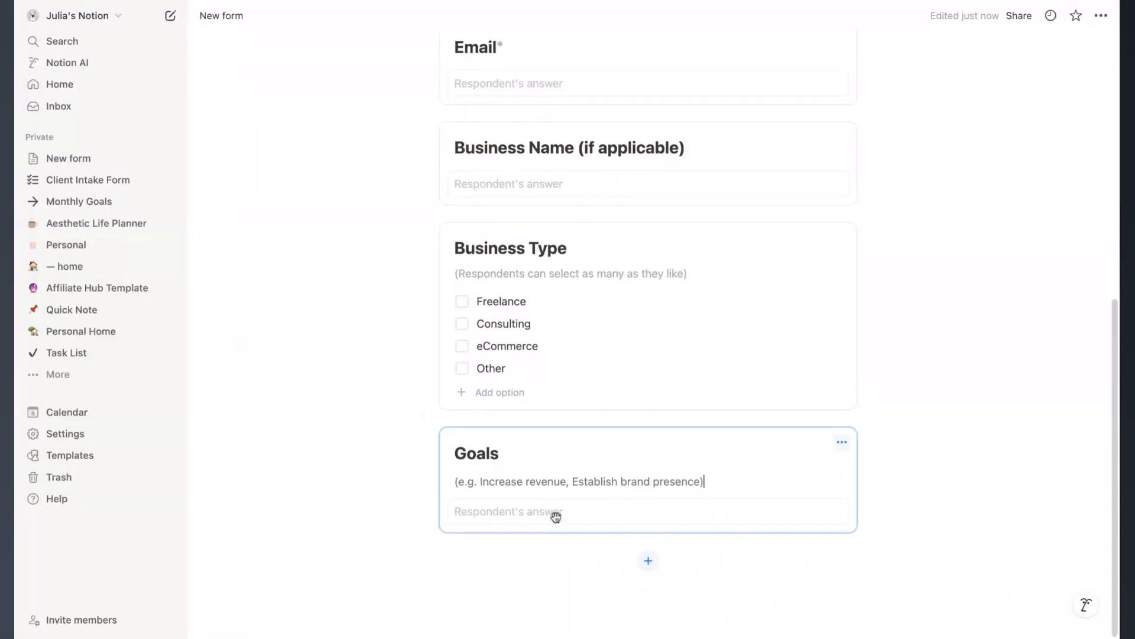
# Duplicate the Goals question and title the copy "Current Challenges".
pyautogui.click(647, 561)
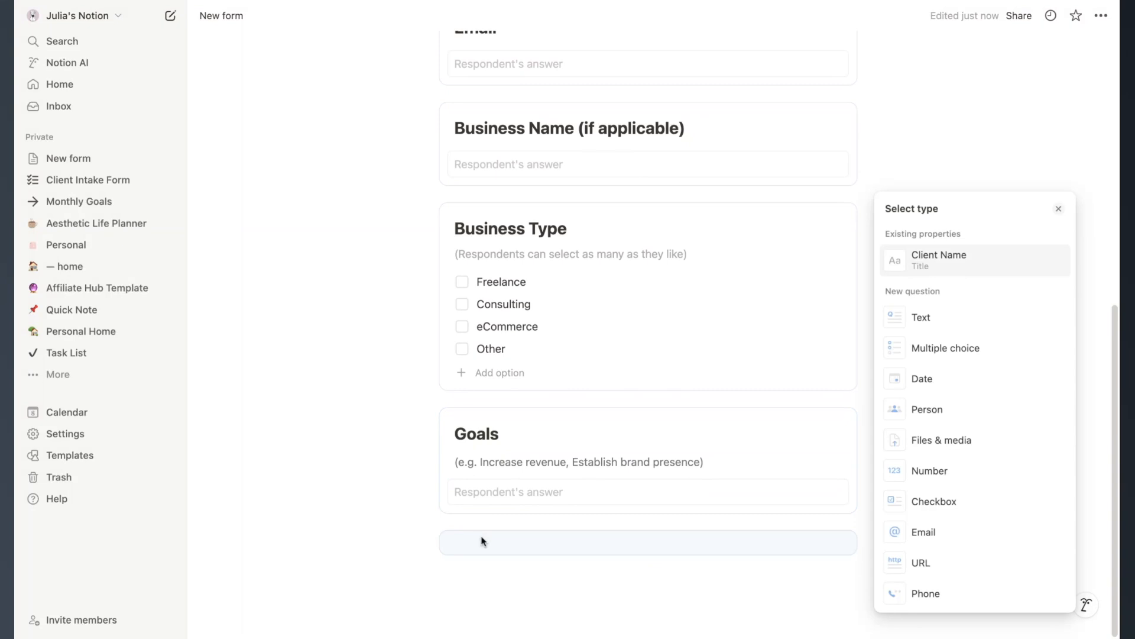
pyautogui.click(728, 444)
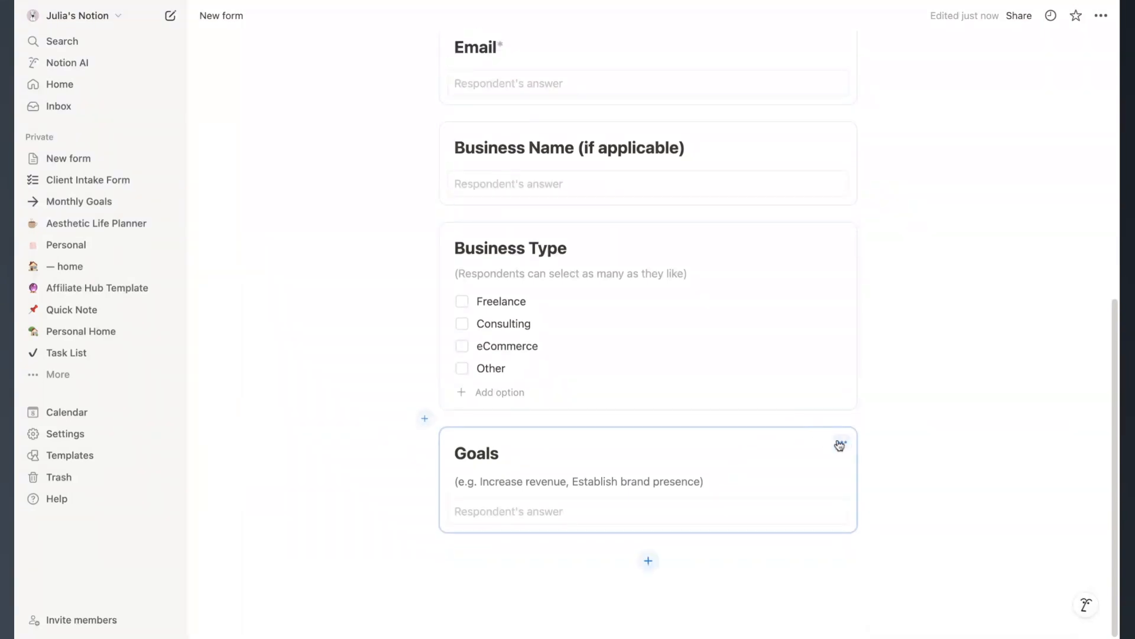
pyautogui.click(847, 447)
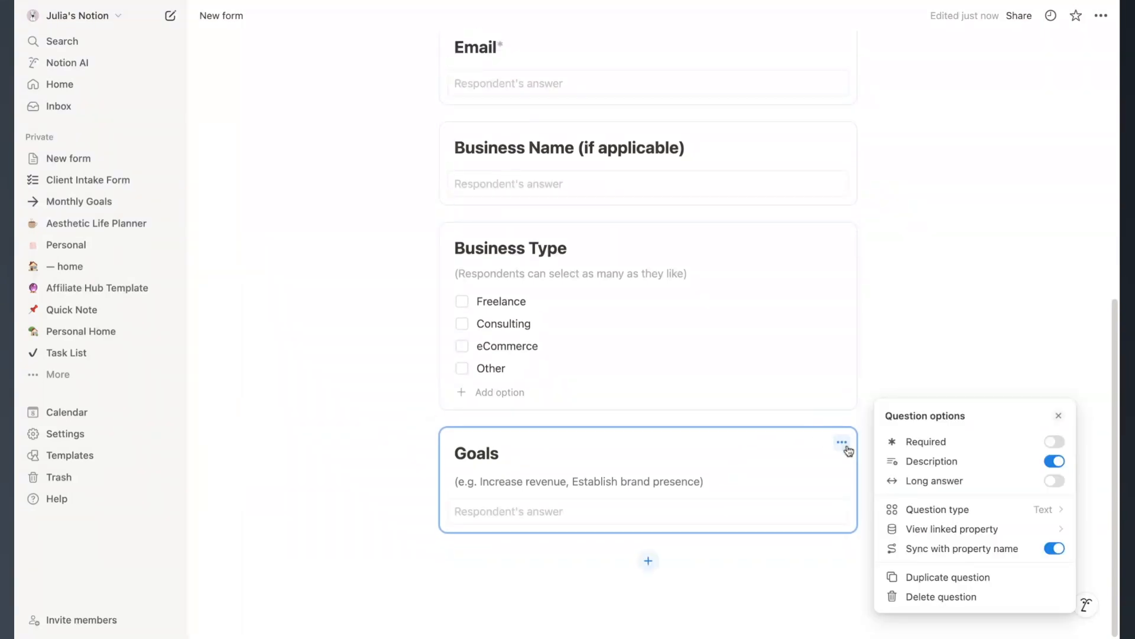
pyautogui.click(927, 578)
pyautogui.write('Curren')
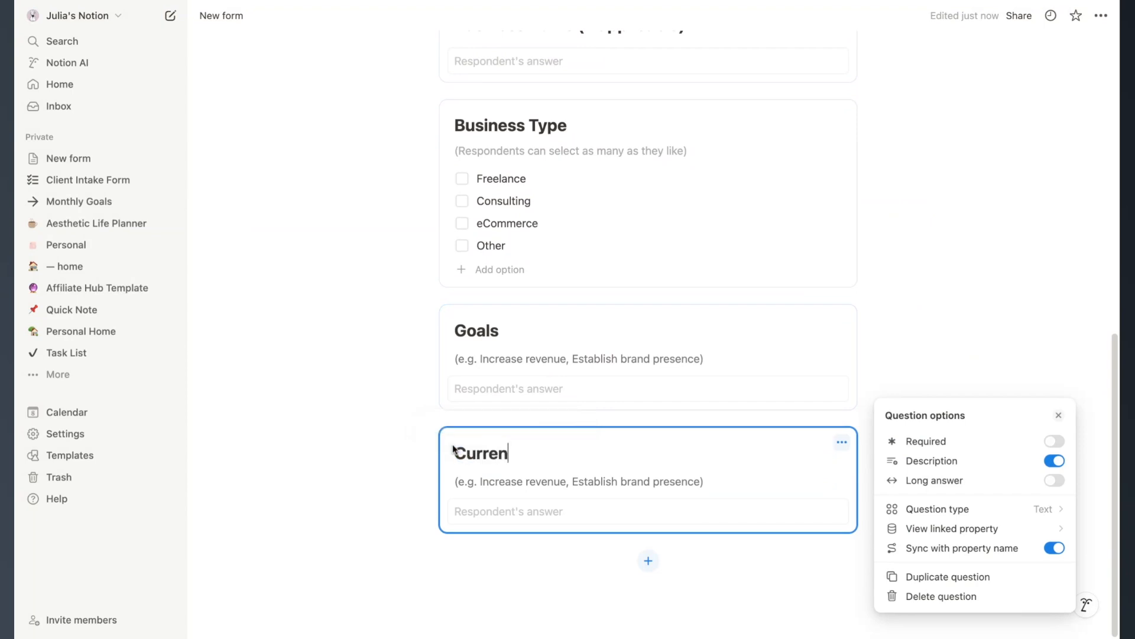
pyautogui.write('t Challenges')
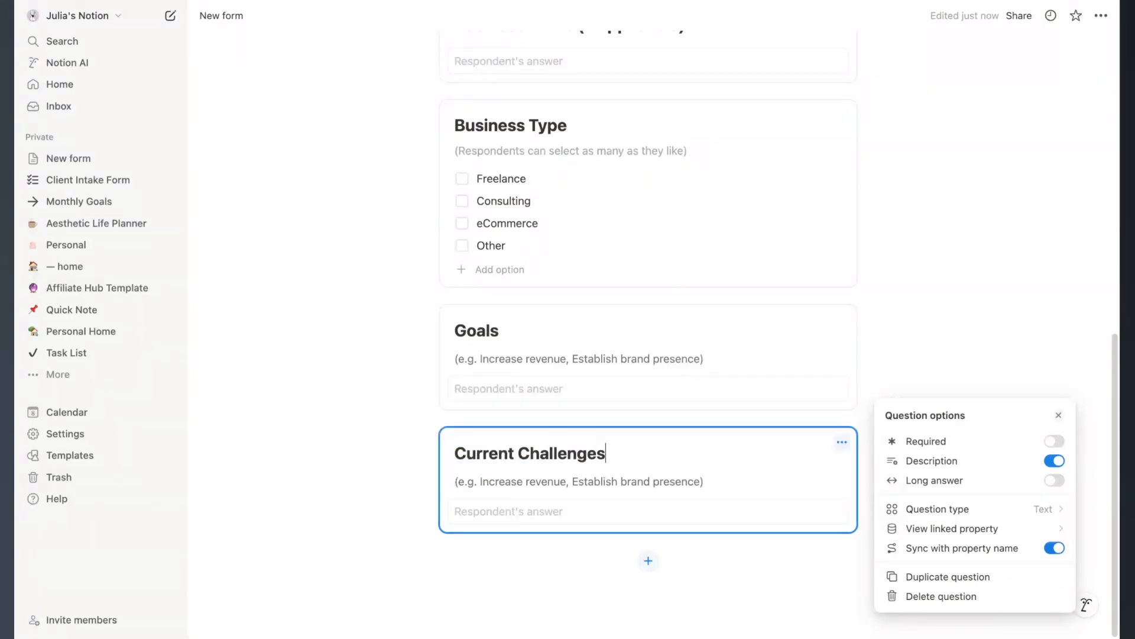
# Clear the description text of the Current Challenges question and close its question options.
pyautogui.tripleClick(505, 485)
pyautogui.press('BackSpace')
pyautogui.click(366, 463)
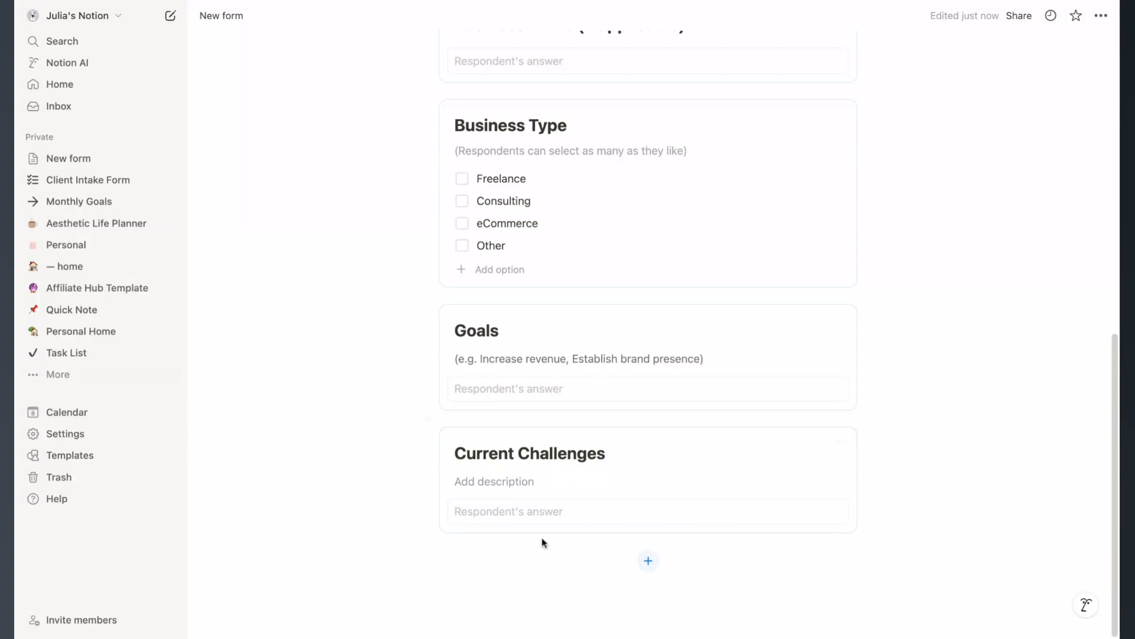
# Add a multiple-choice question titled "Services Requested" below the Current Challenges question.
pyautogui.click(646, 562)
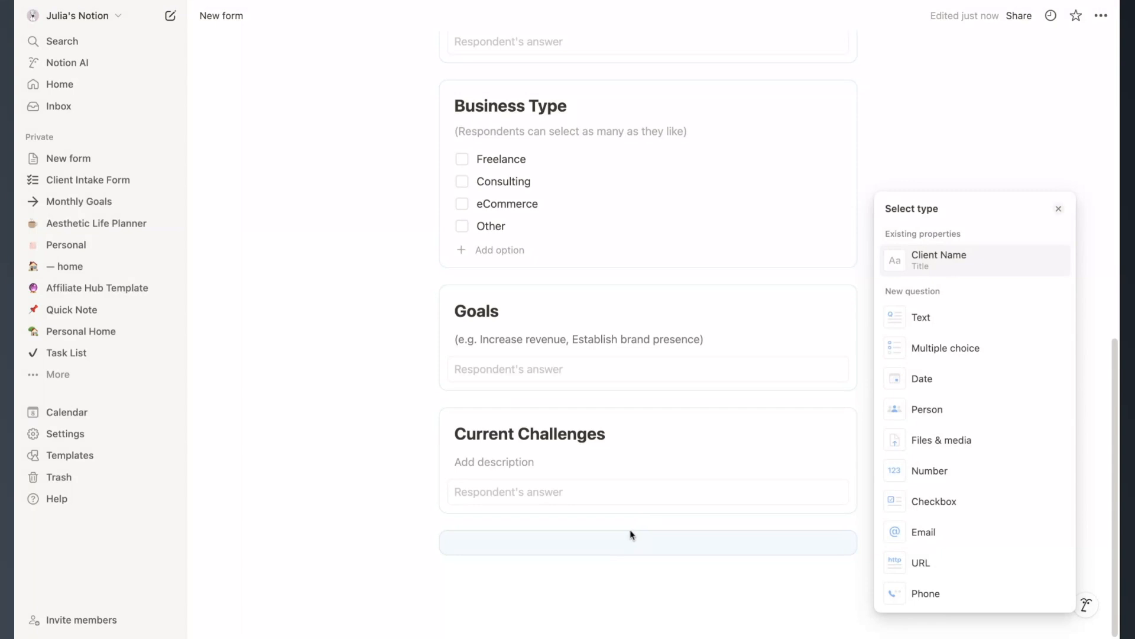
pyautogui.click(951, 350)
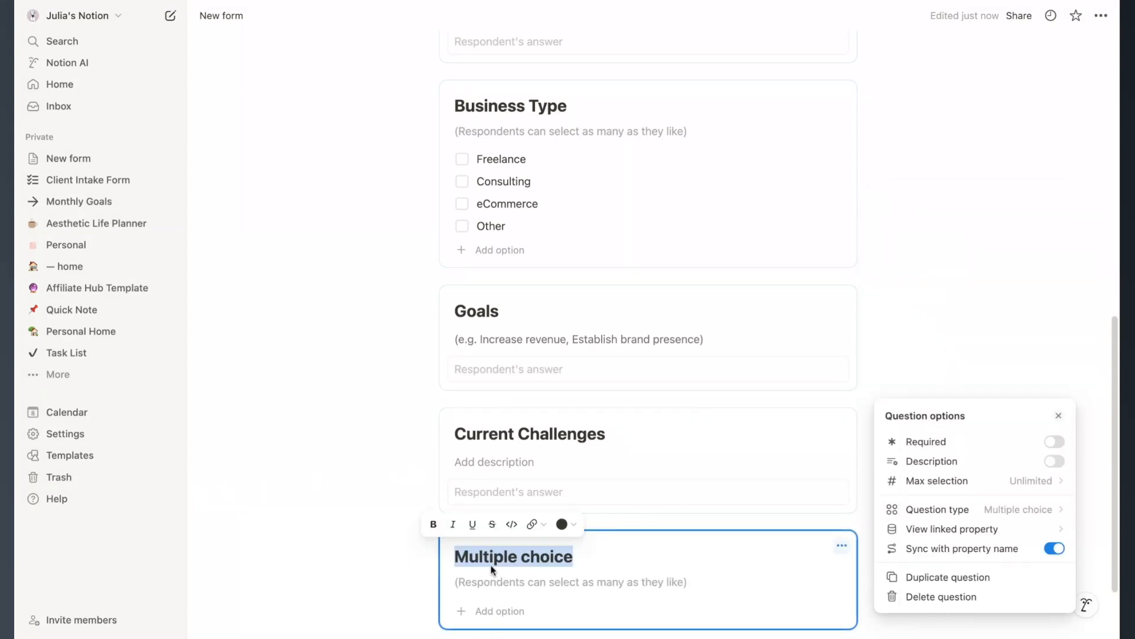
pyautogui.write('Ser')
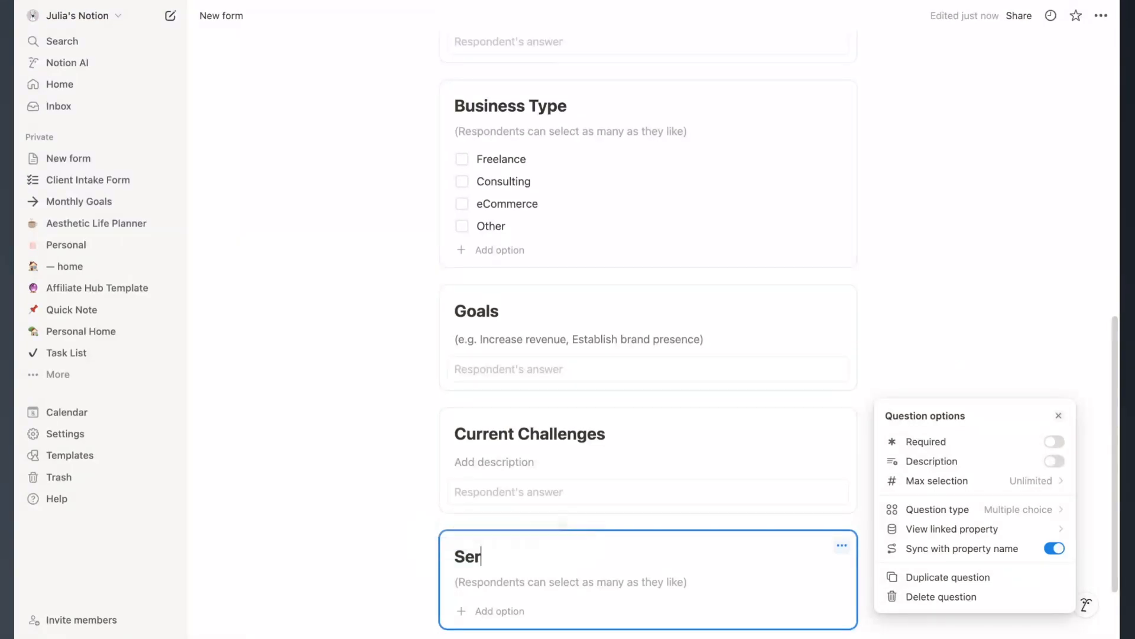
pyautogui.write('vices Requested')
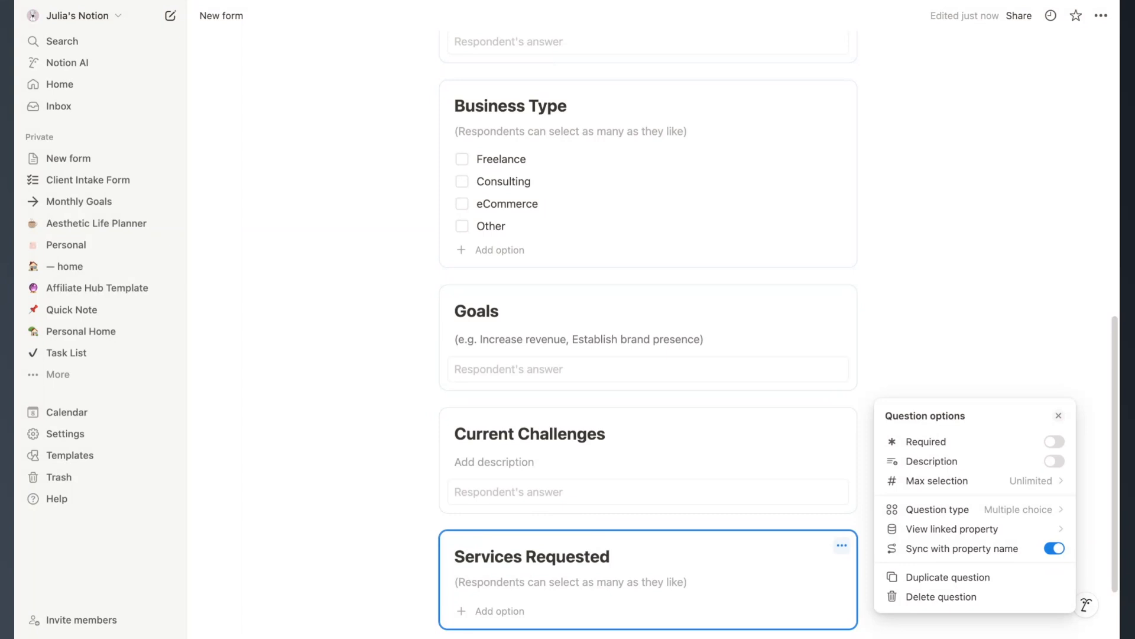
# Add "Business Coaching" as the first option of the Services Requested question.
pyautogui.click(505, 617)
pyautogui.click(503, 613)
pyautogui.write('Business Coaching')
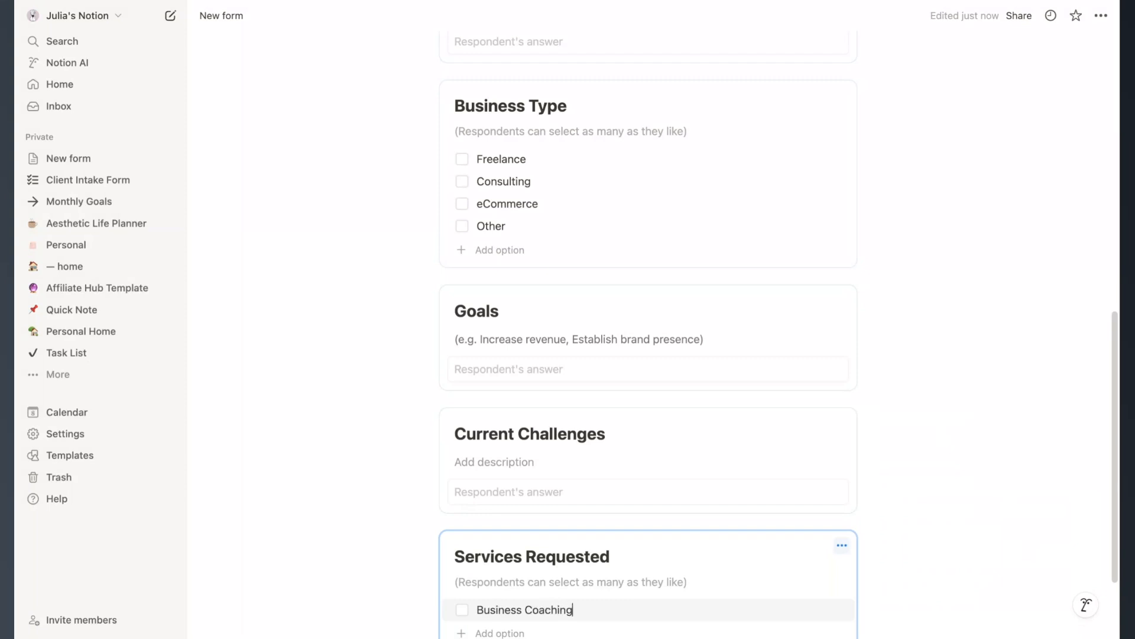
pyautogui.press('Return')
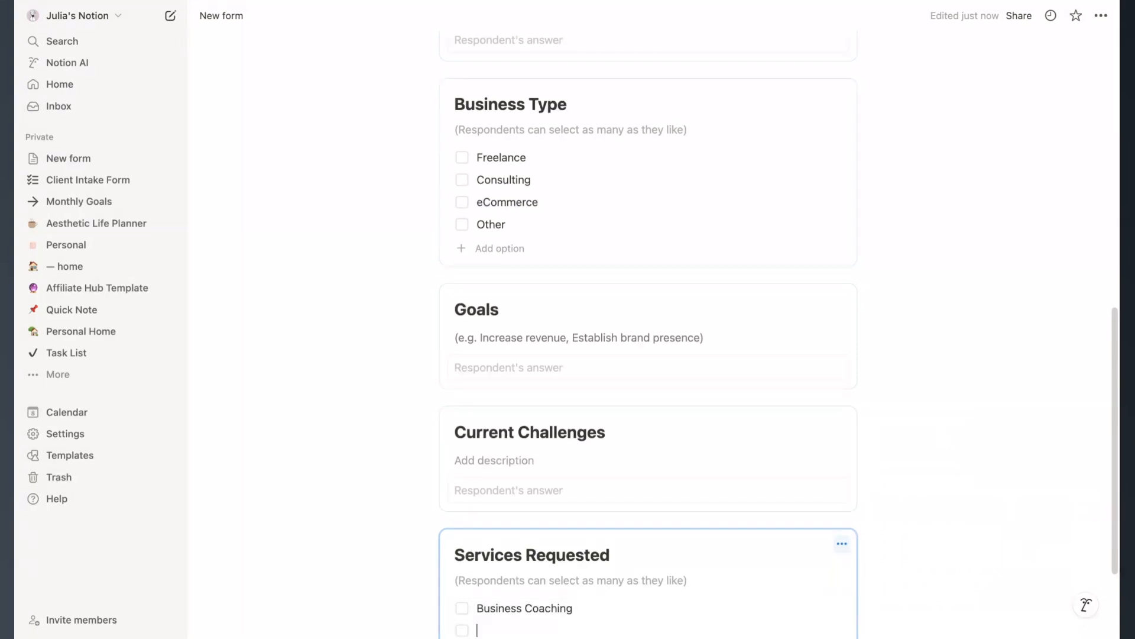
# Add "Social Media Management" and "Other" as further options of the Services Requested question.
pyautogui.scroll(-3, 441, 464)
pyautogui.write('Social ME')
pyautogui.write('dia')
pyautogui.press('BackSpace')
pyautogui.write('e')
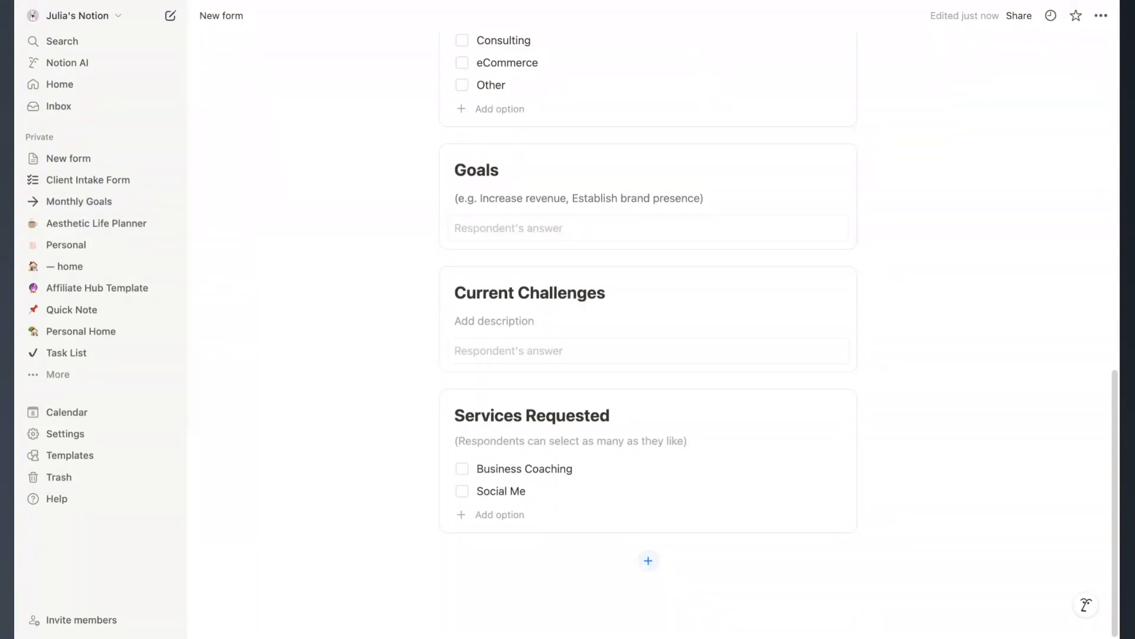
pyautogui.write('idManagemen')
pyautogui.scroll(1, 508, 514)
pyautogui.click(496, 538)
pyautogui.write('Other')
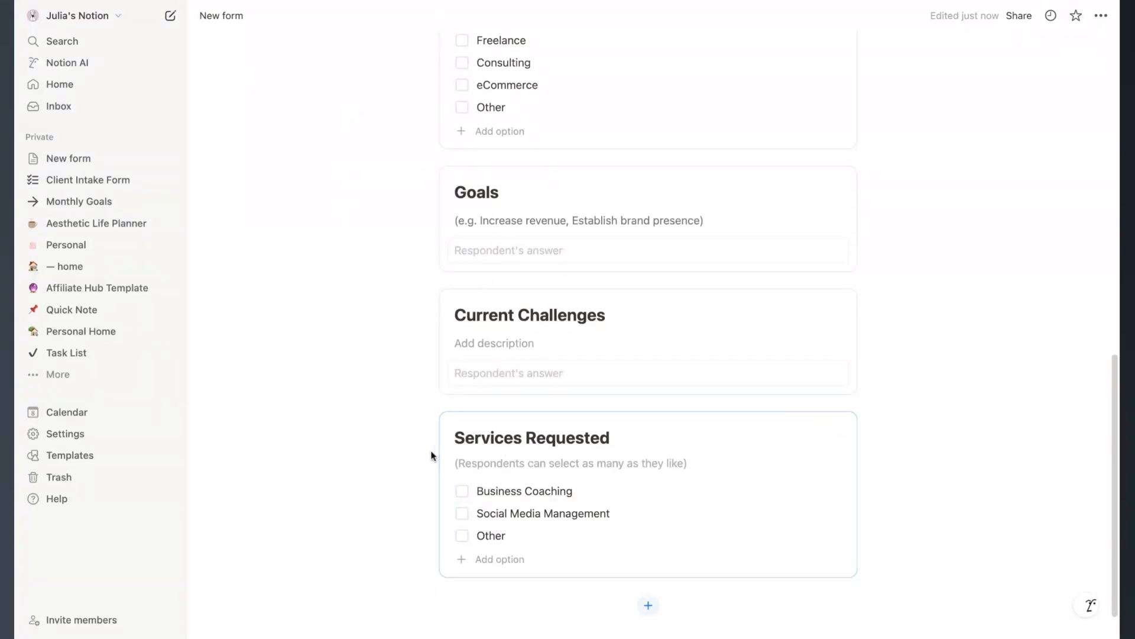
pyautogui.scroll(-1, 431, 455)
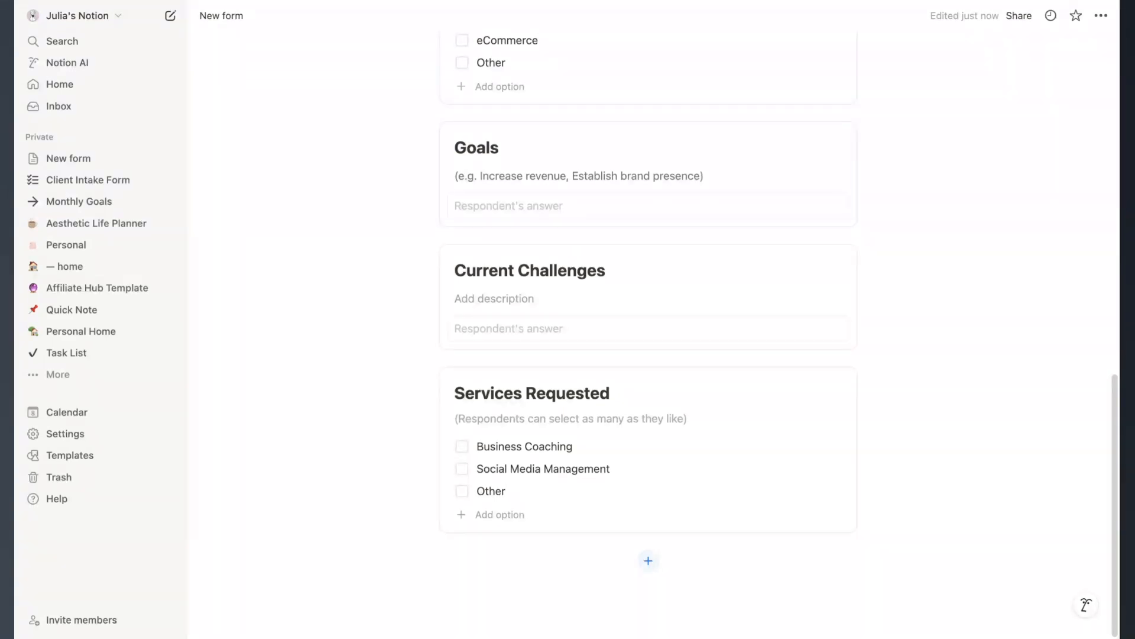
pyautogui.click(499, 500)
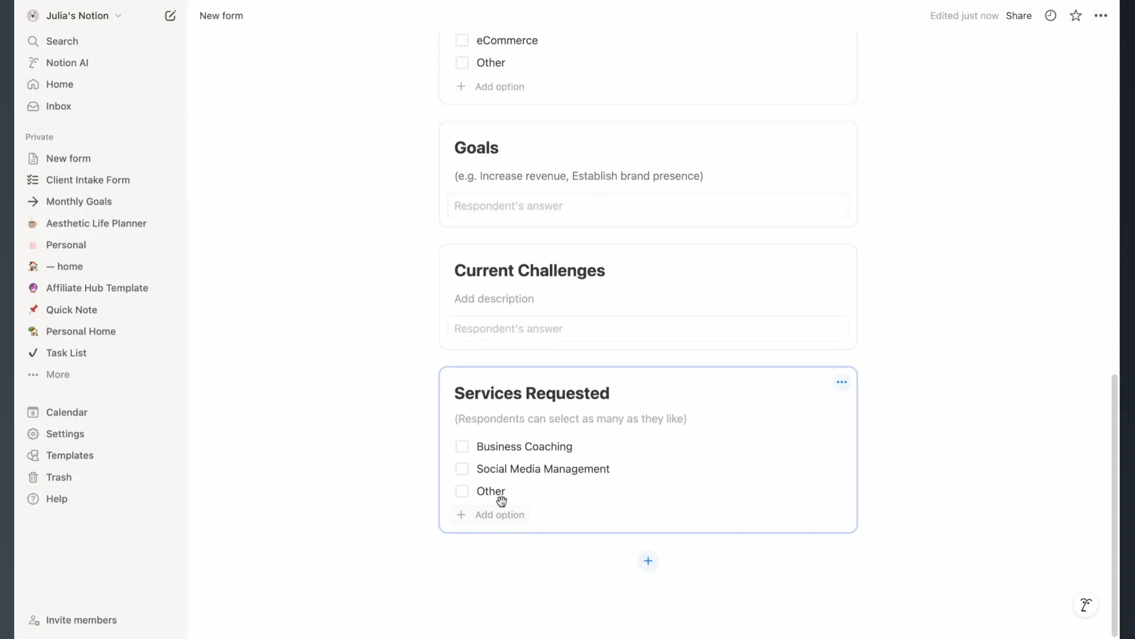
# Add a text question titled "Other" below the Services Requested question.
pyautogui.scroll(1, 645, 566)
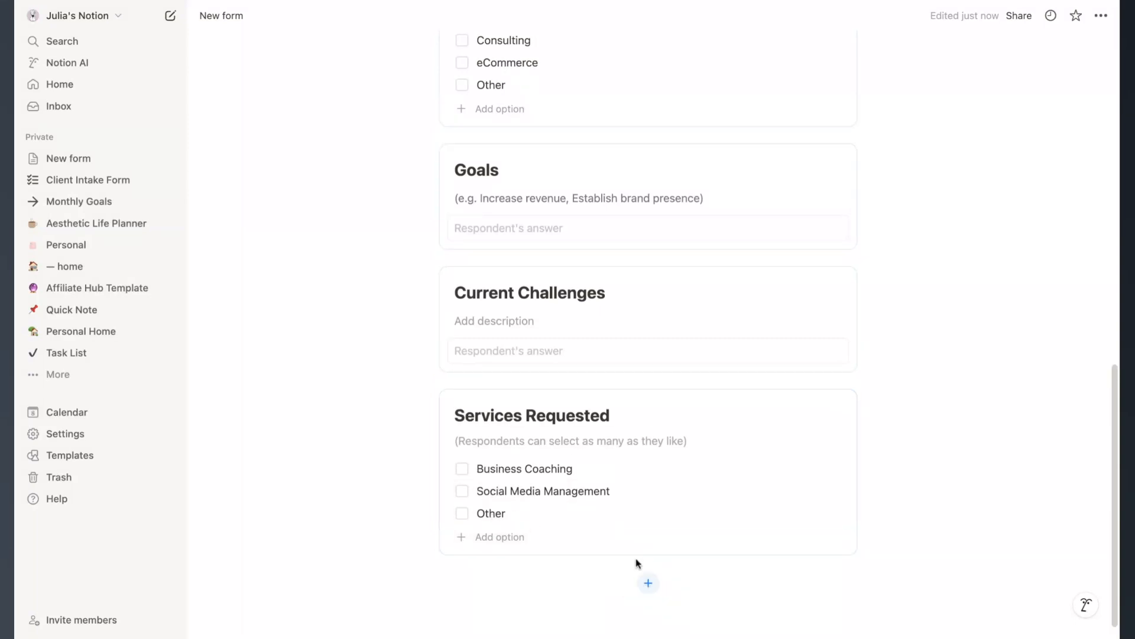
pyautogui.click(647, 590)
pyautogui.click(893, 316)
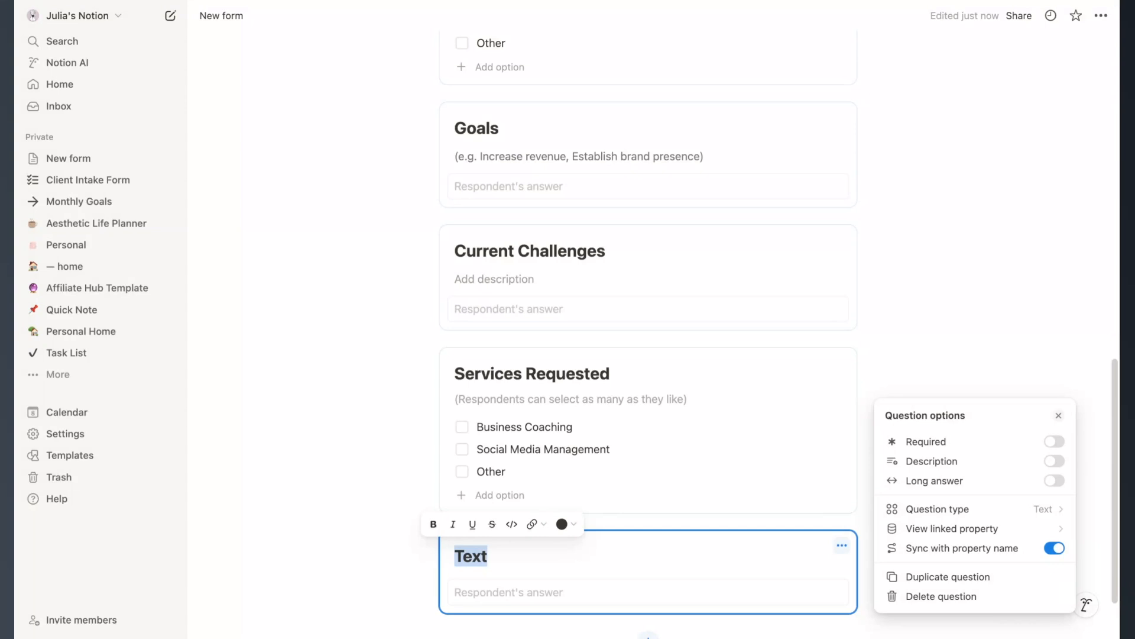
pyautogui.write('Other')
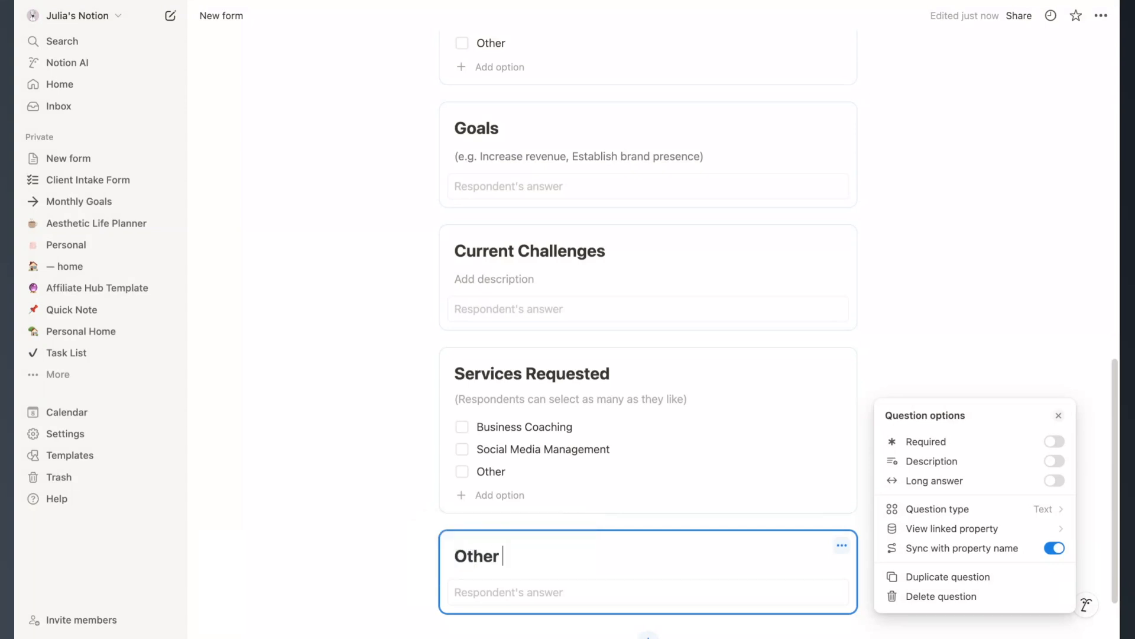
# Enable the Other question's description and enter "If you selected the "Other" option, please provide more details here.".
pyautogui.click(1054, 461)
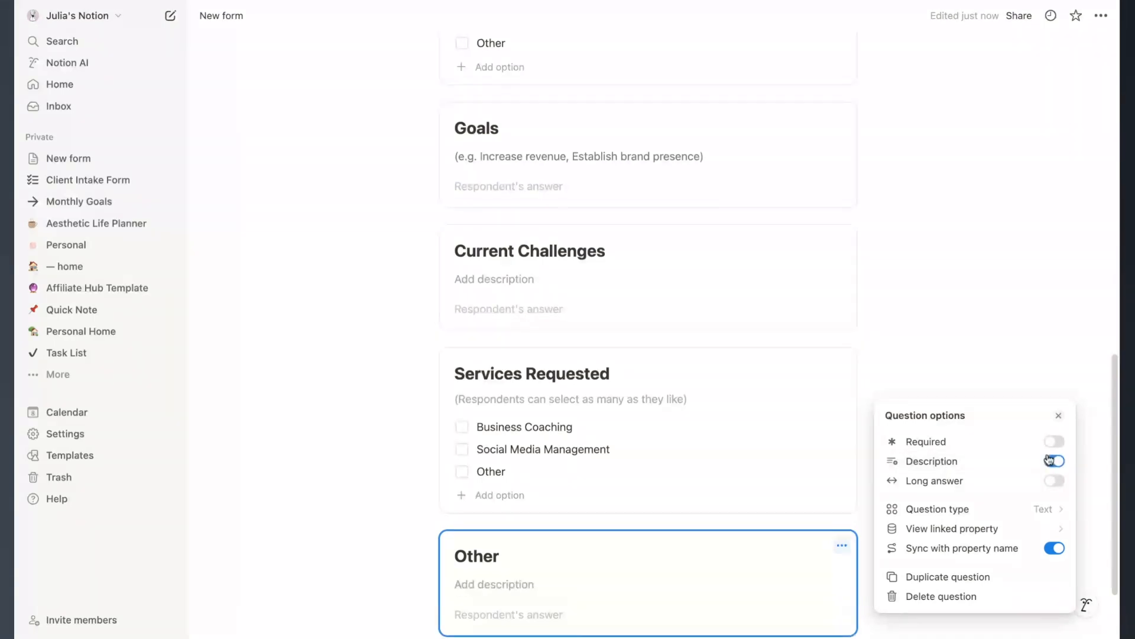
pyautogui.click(510, 583)
pyautogui.write('If you s')
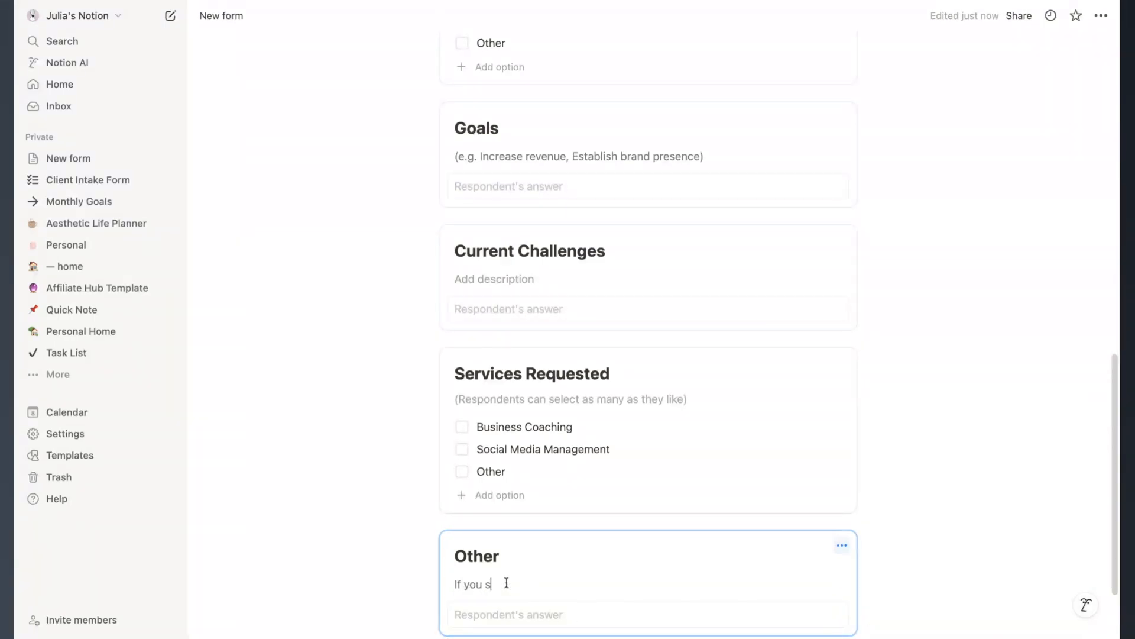
pyautogui.write('elected the ')
pyautogui.write('"Other"')
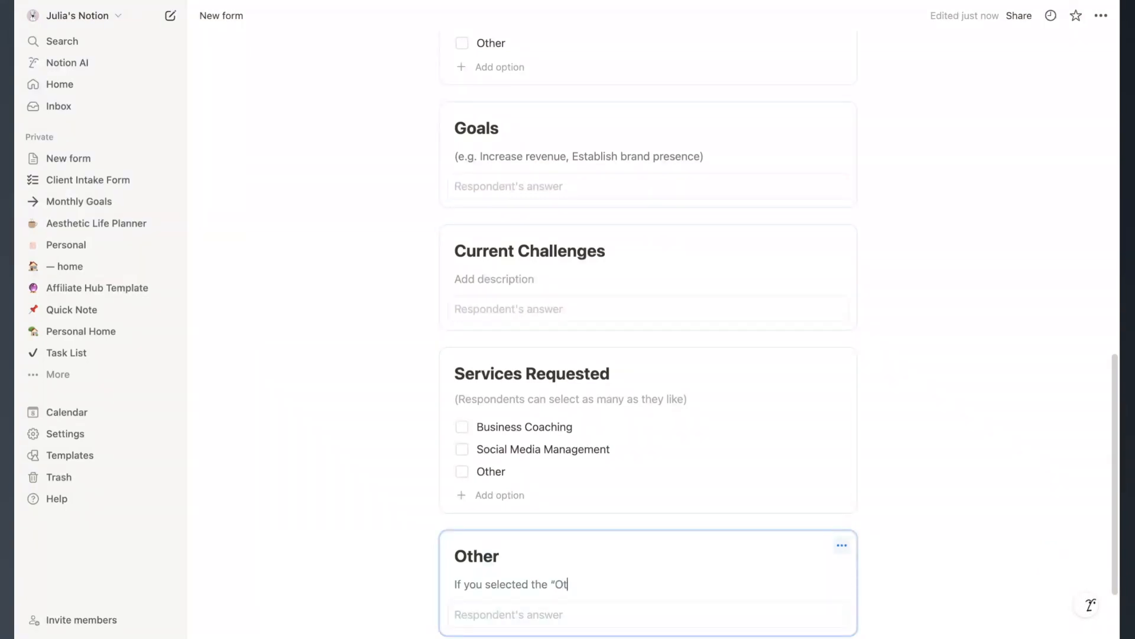
pyautogui.write(' option p')
pyautogui.write(', please provide m')
pyautogui.write('ore detai')
pyautogui.write('ls here.')
# Add a date question below the Other question and title it "Timeline Expectation".
pyautogui.scroll(-2, 375, 421)
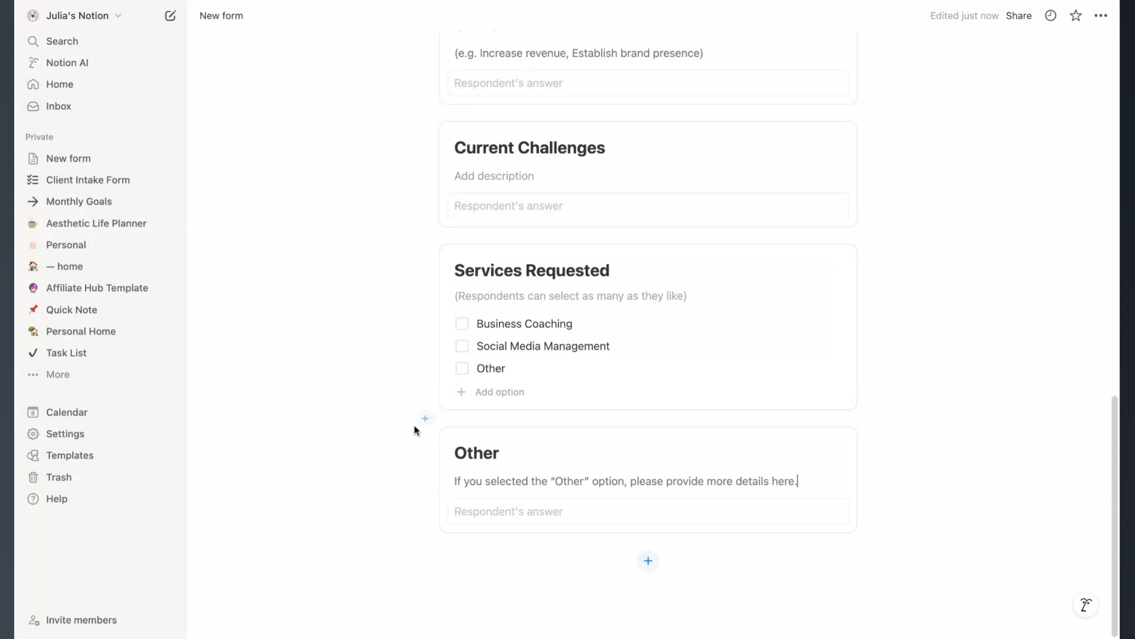
pyautogui.click(647, 562)
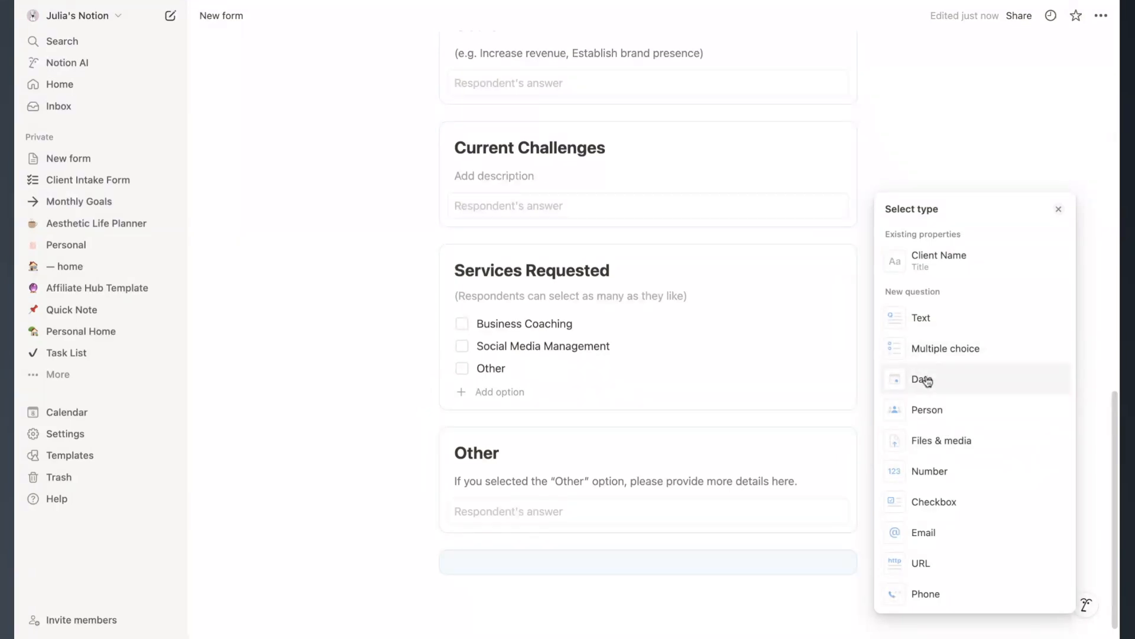
pyautogui.click(928, 381)
pyautogui.click(406, 580)
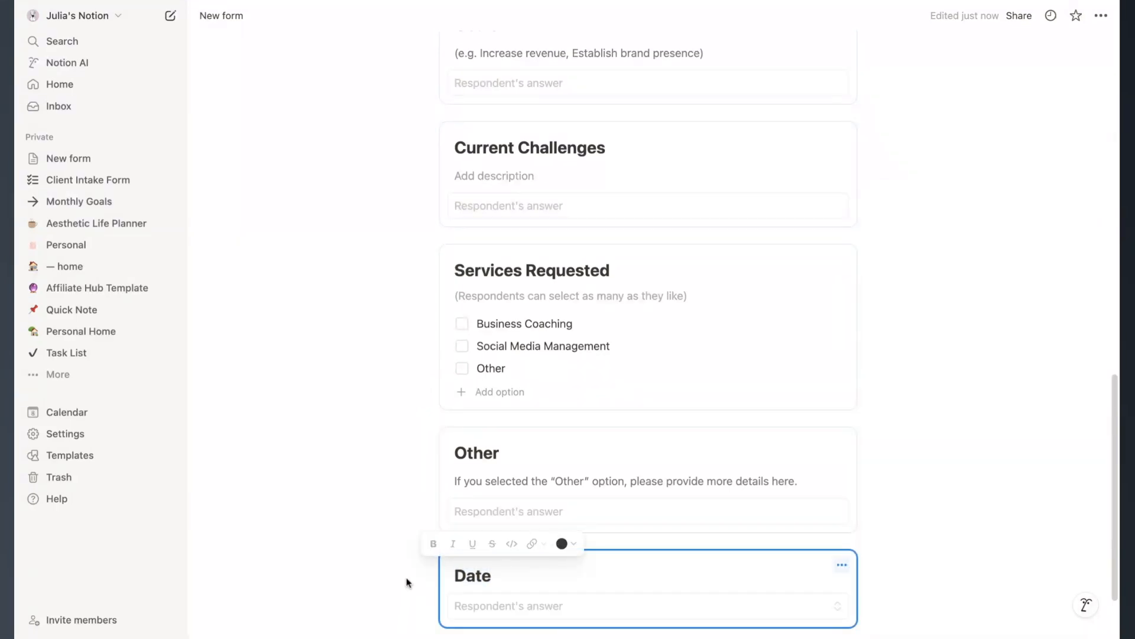
pyautogui.click(491, 577)
pyautogui.scroll(-2, 588, 569)
pyautogui.click(486, 515)
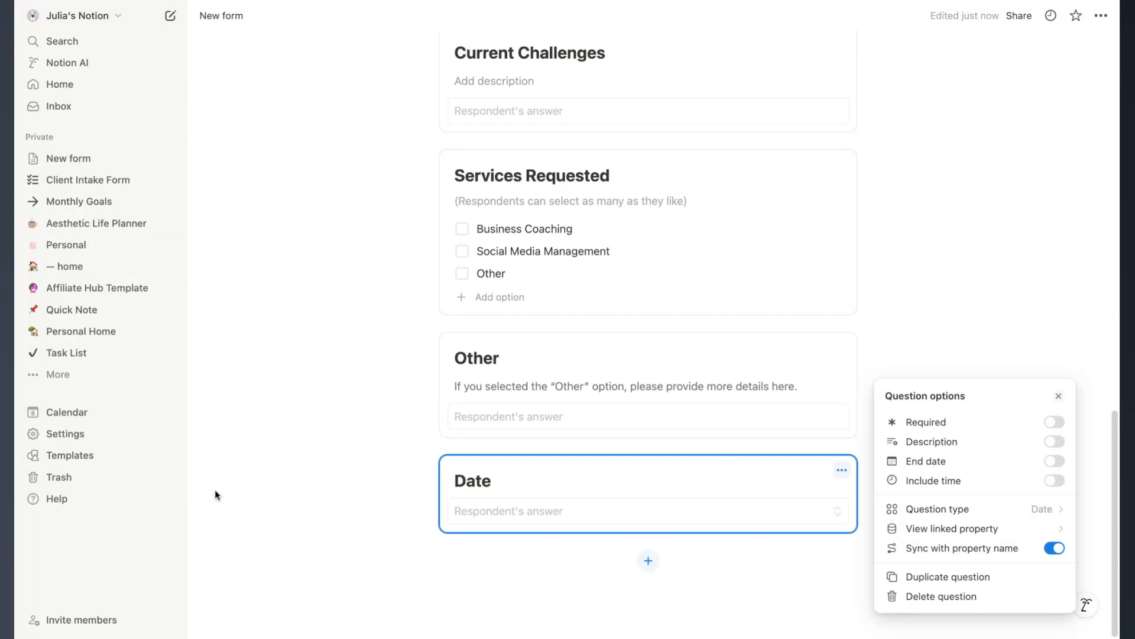
pyautogui.doubleClick(489, 479)
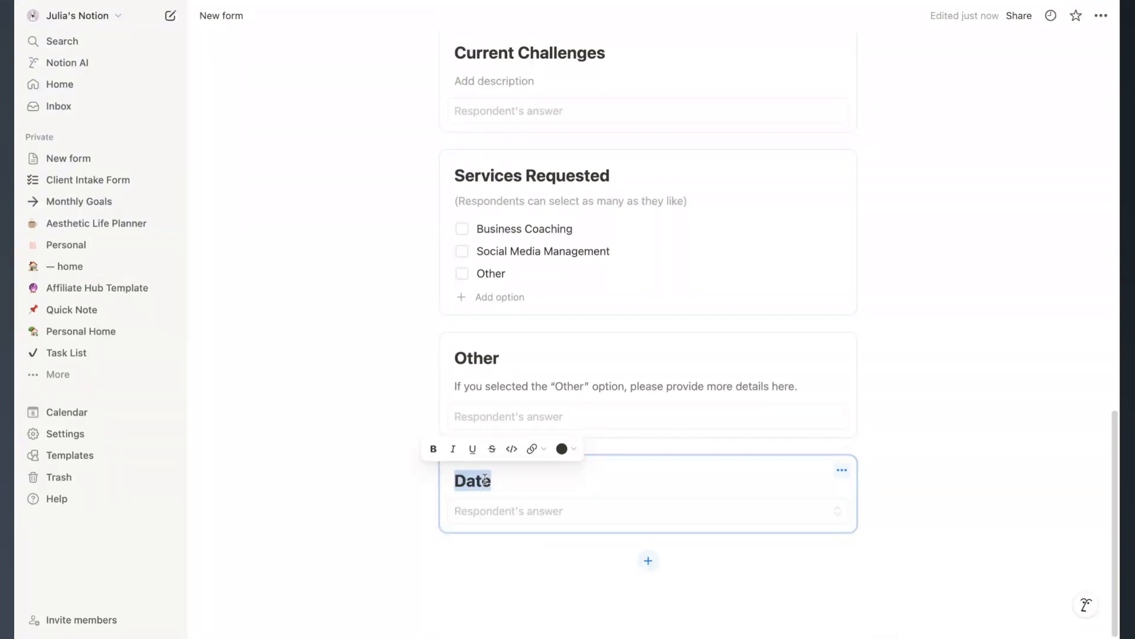
pyautogui.write('Timeline E')
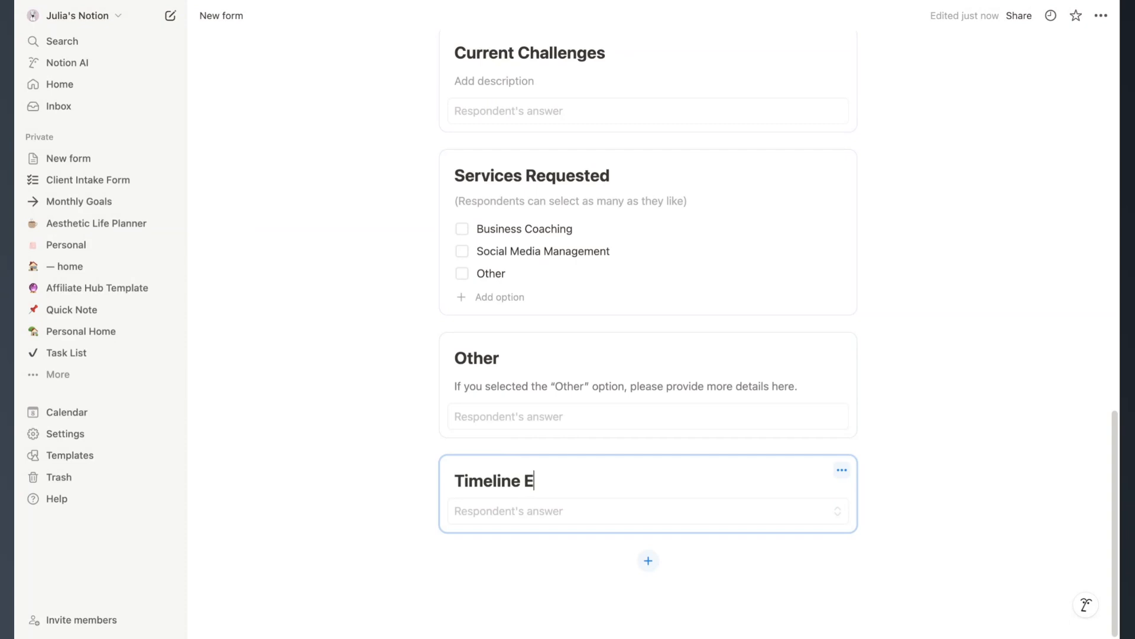
pyautogui.write('xpectation')
pyautogui.click(245, 488)
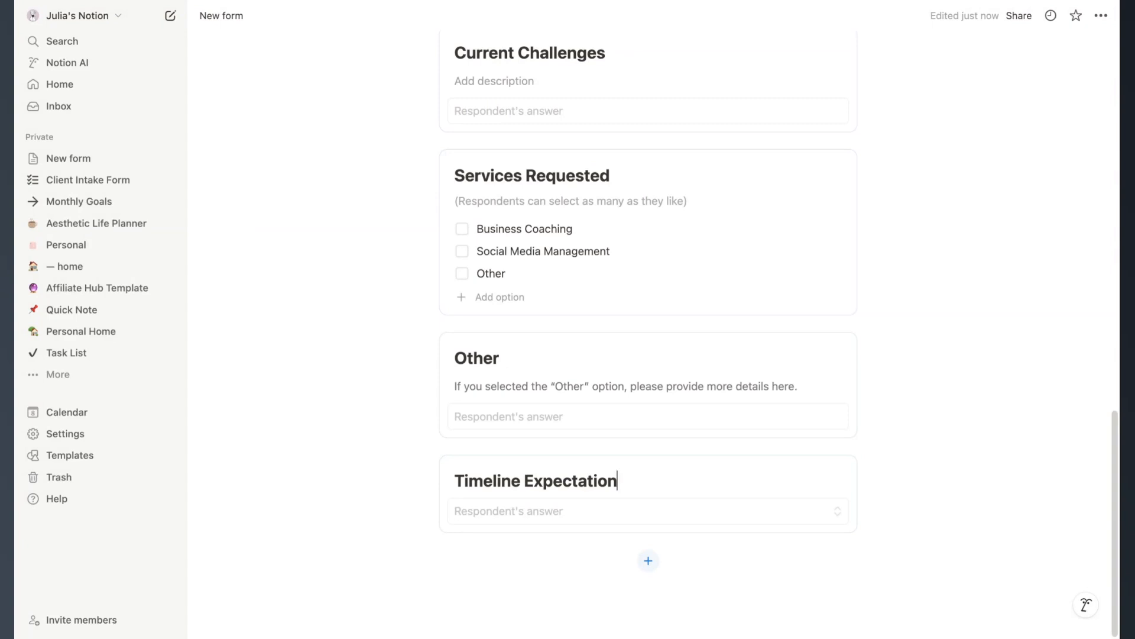
# Enable the end date for the Timeline Expectation question.
pyautogui.click(842, 470)
pyautogui.click(1054, 461)
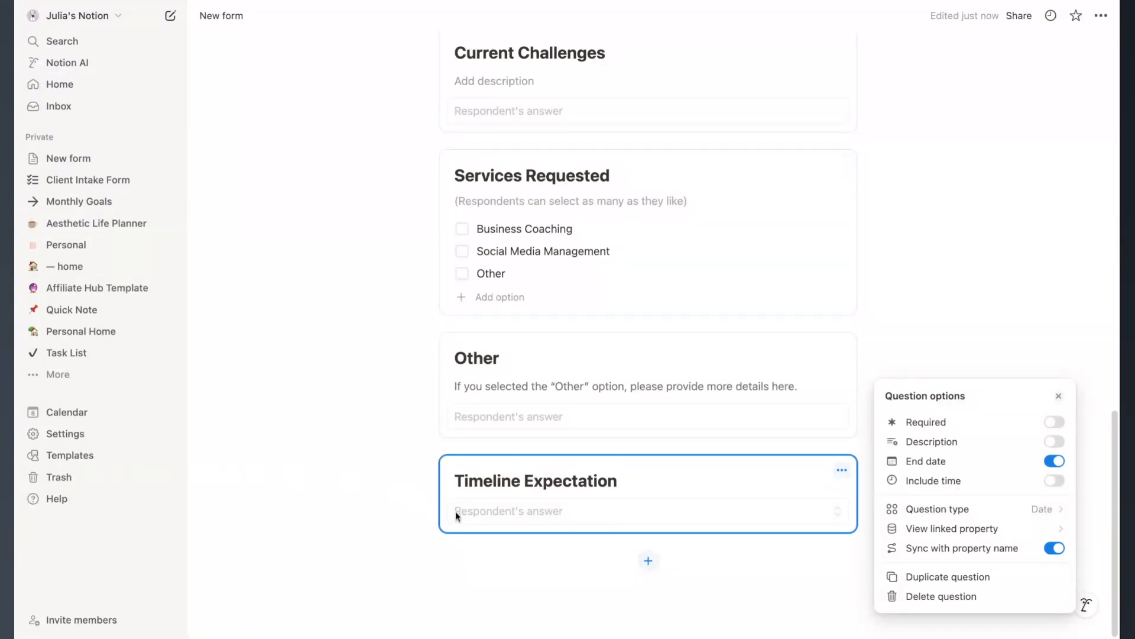
pyautogui.click(605, 482)
pyautogui.click(676, 480)
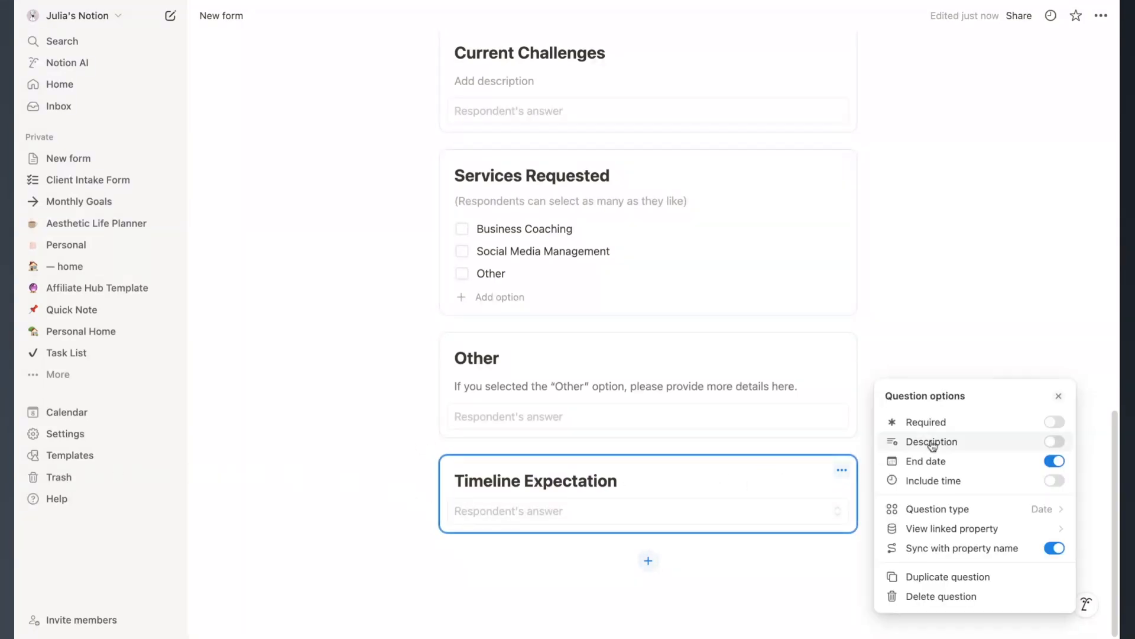
# Enable the Timeline Expectation question's description and enter "Indicate your required start and end date.".
pyautogui.click(1065, 442)
pyautogui.click(502, 515)
pyautogui.click(502, 515)
pyautogui.write('Indicate your required start and edn')
pyautogui.press('BackSpace')
pyautogui.write('nd date.')
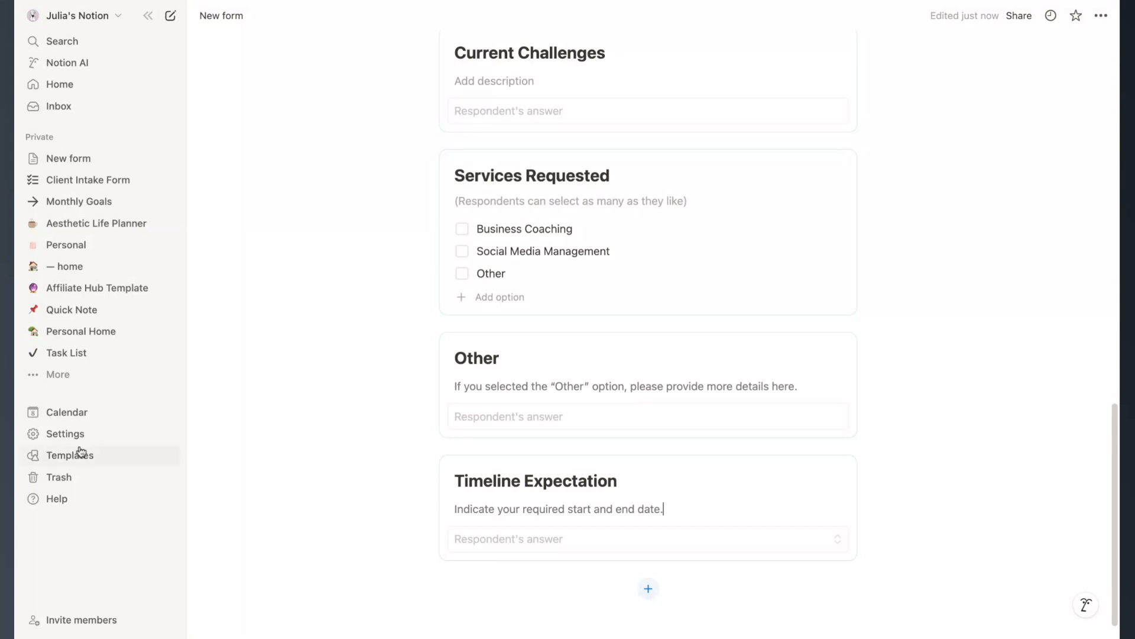
# Append "Please note that the normal turn around time for a Website Rebrand is 3 weeks." to the Timeline Expectation description.
pyautogui.write('ease note ')
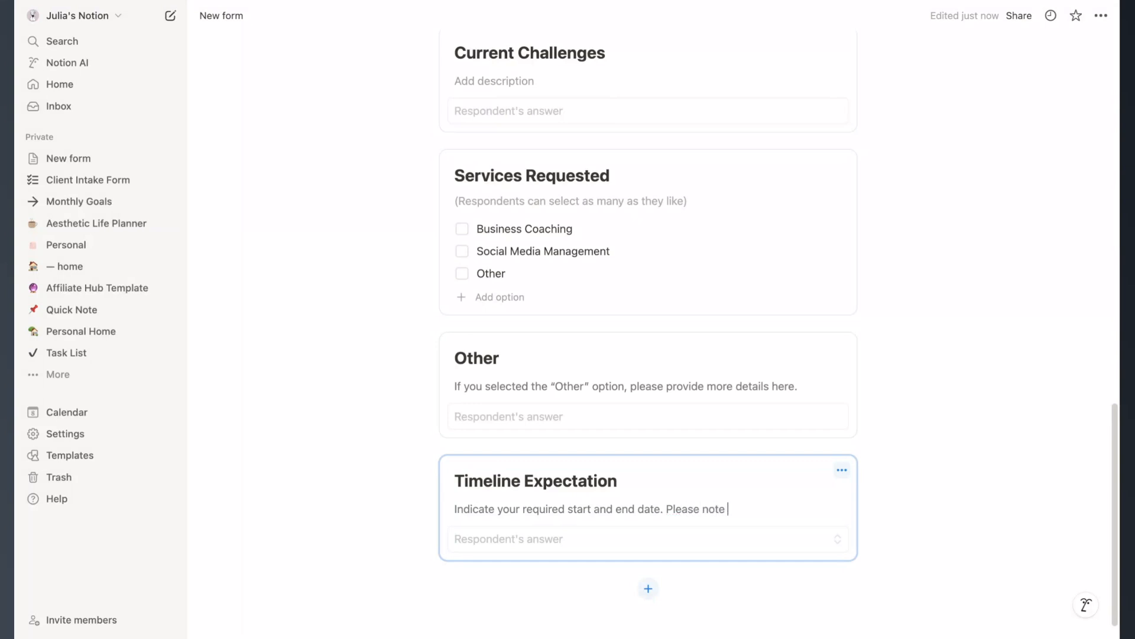
pyautogui.write('that the normal turn arou')
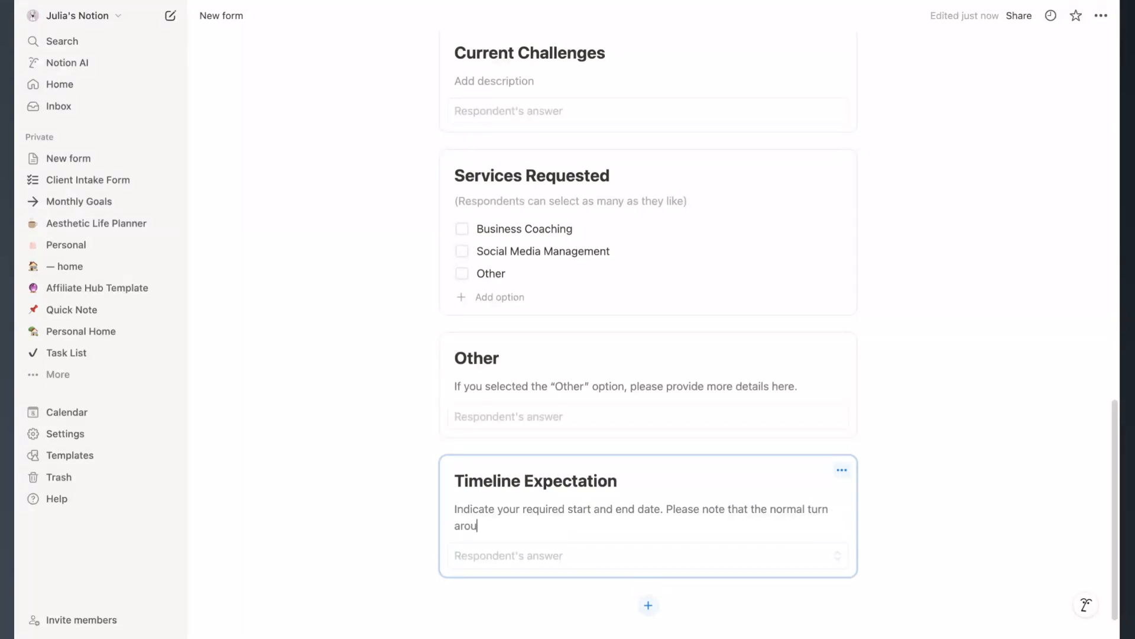
pyautogui.write('nd ri')
pyautogui.press('BackSpace')
pyautogui.press('BackSpace')
pyautogui.write('time for')
pyautogui.write('bra')
pyautogui.press('BackSpace')
pyautogui.press('BackSpace')
pyautogui.press('BackSpace')
pyautogui.write('a Website rRebrand is 3 weeks.')
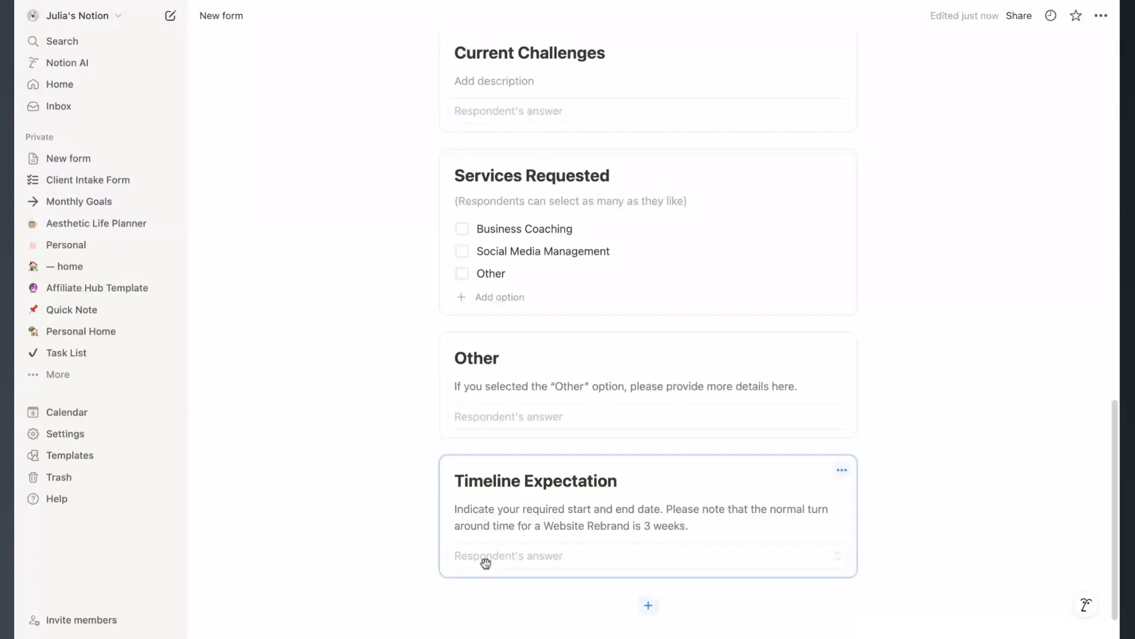
# Add a text question titled "Comments about the Timeline" below the Timeline Expectation question and close its question options.
pyautogui.scroll(-1, 355, 445)
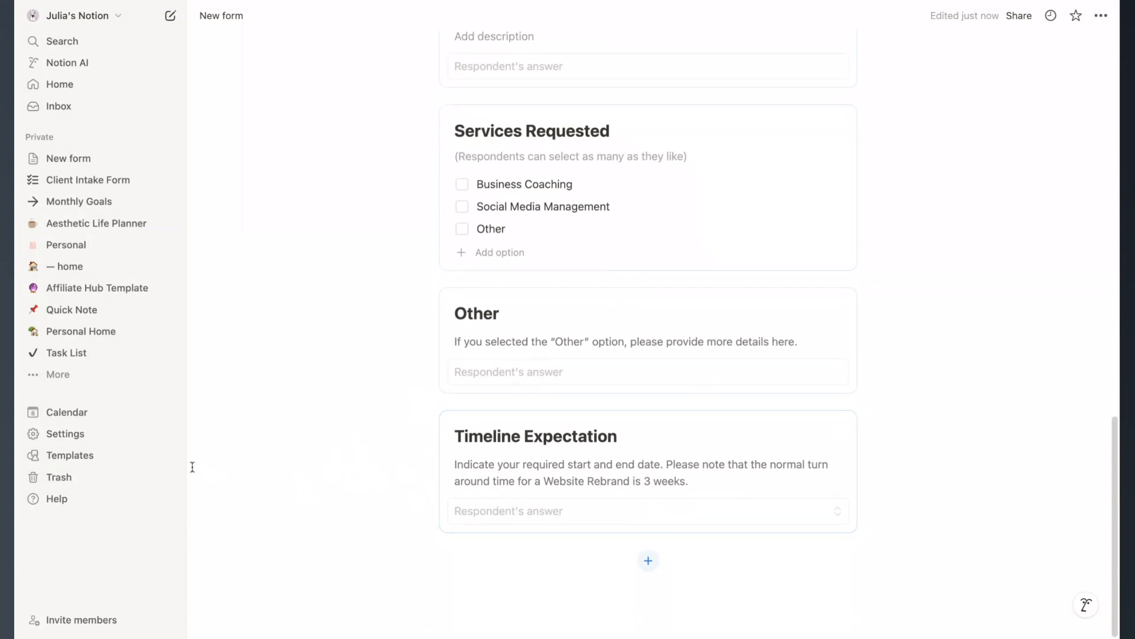
pyautogui.click(646, 563)
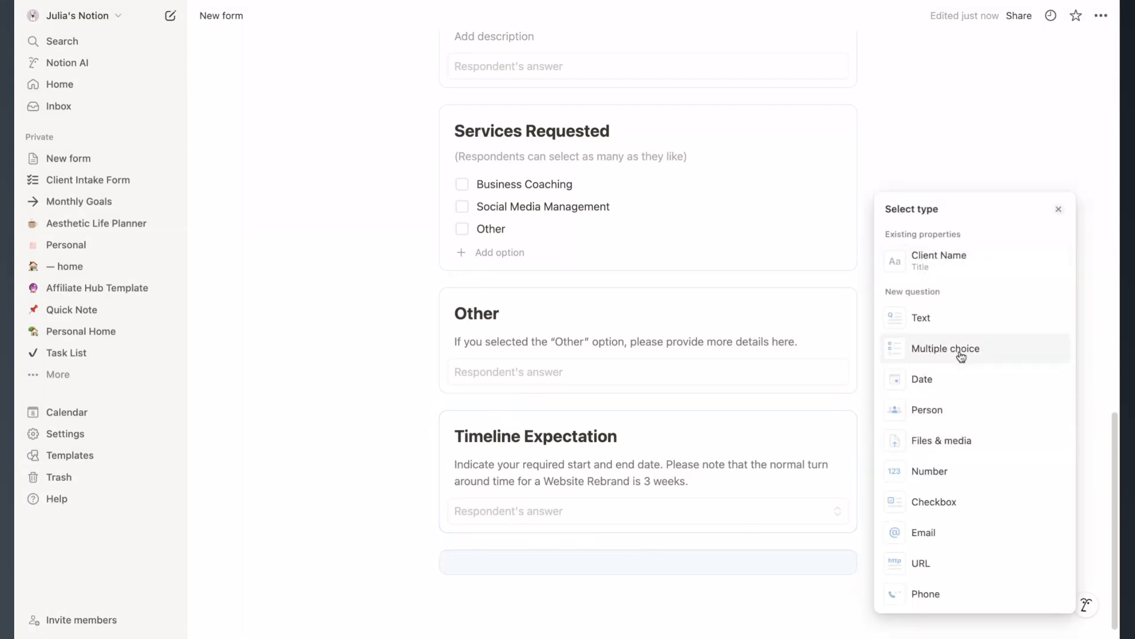
pyautogui.click(923, 321)
pyautogui.write('Comments abou')
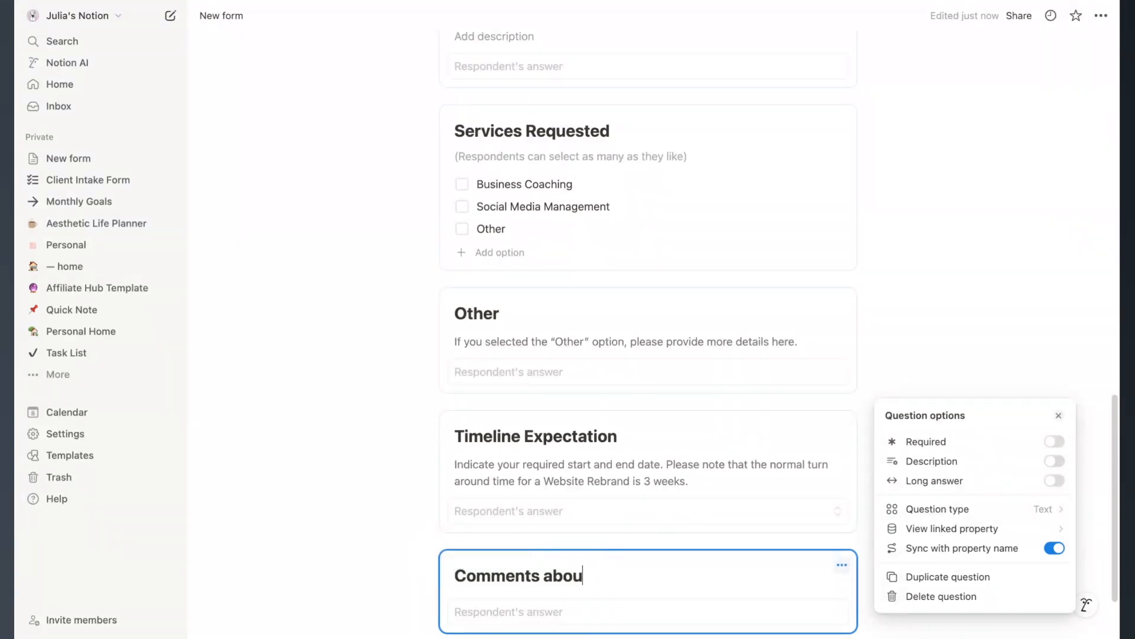
pyautogui.write('t the Timeline')
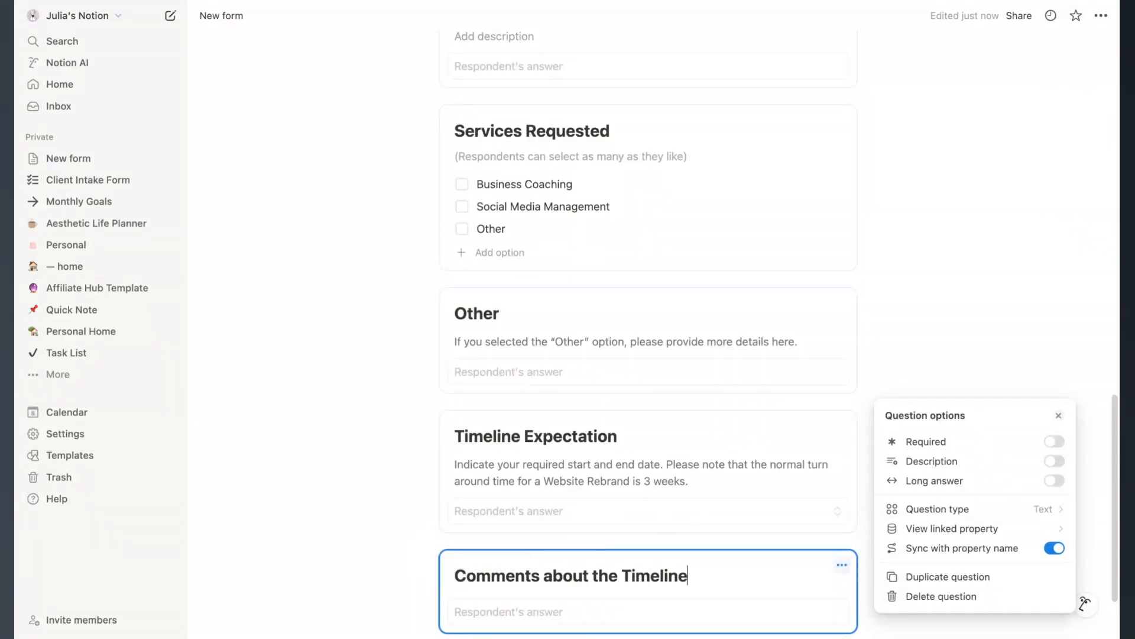
pyautogui.click(314, 471)
# Add a text question titled "Budget" below the Comments about the Timeline question and close its question options.
pyautogui.scroll(-2, 317, 474)
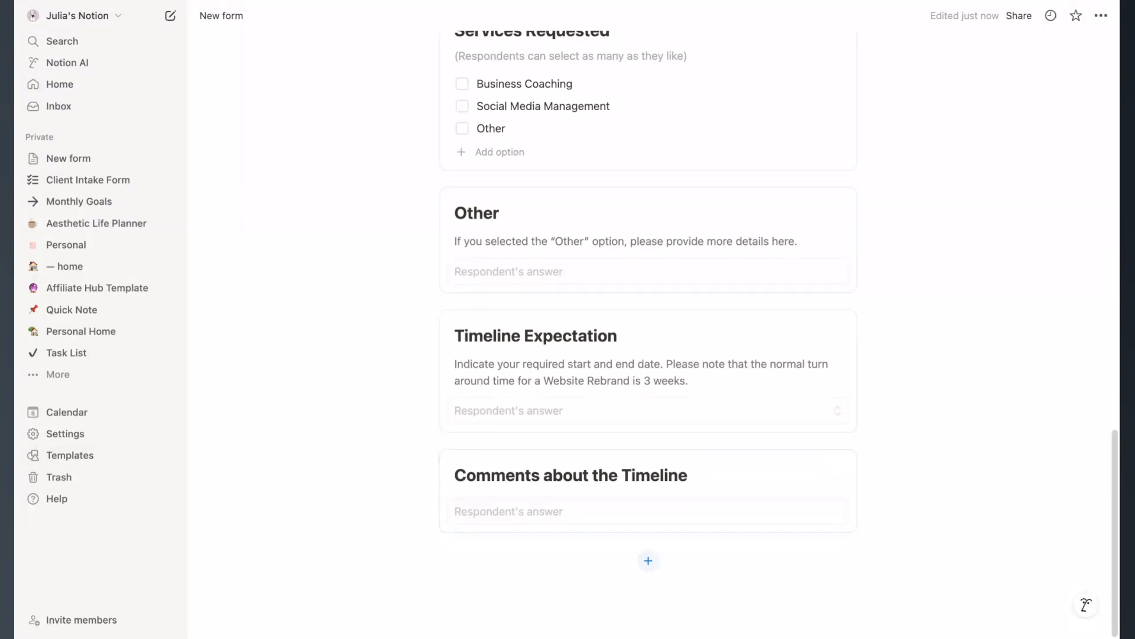
pyautogui.click(646, 562)
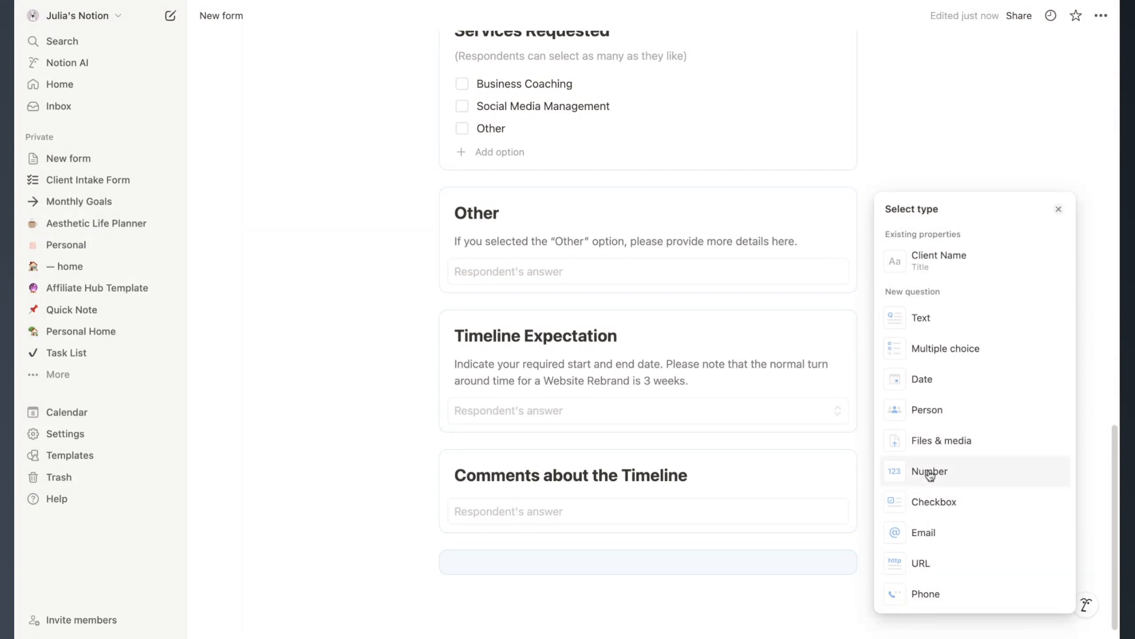
pyautogui.click(921, 319)
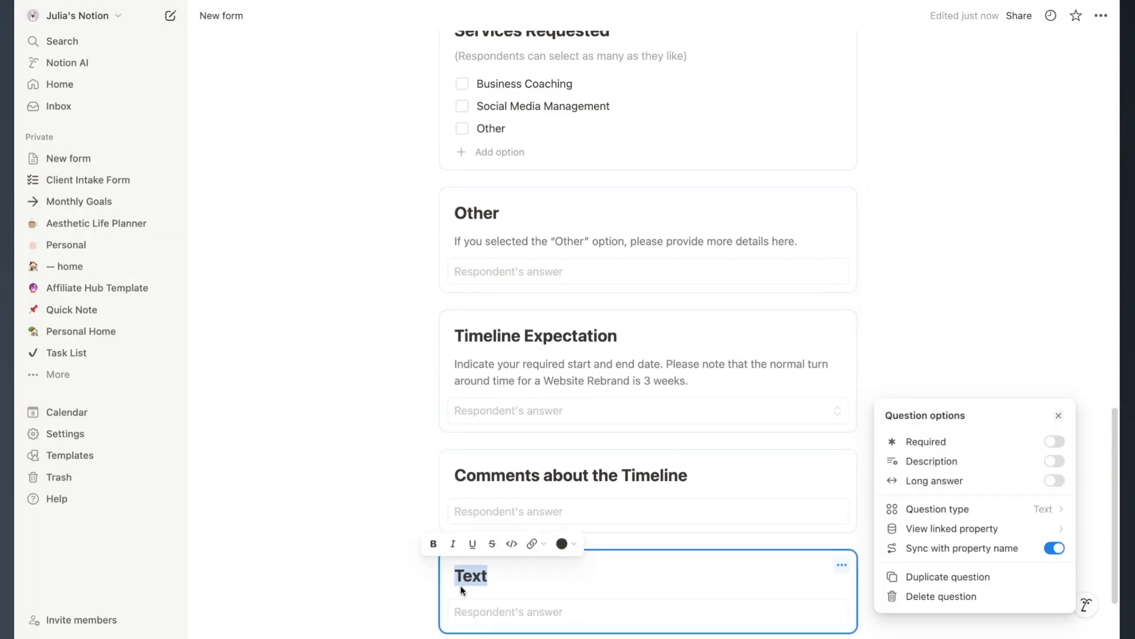
pyautogui.write('Budget')
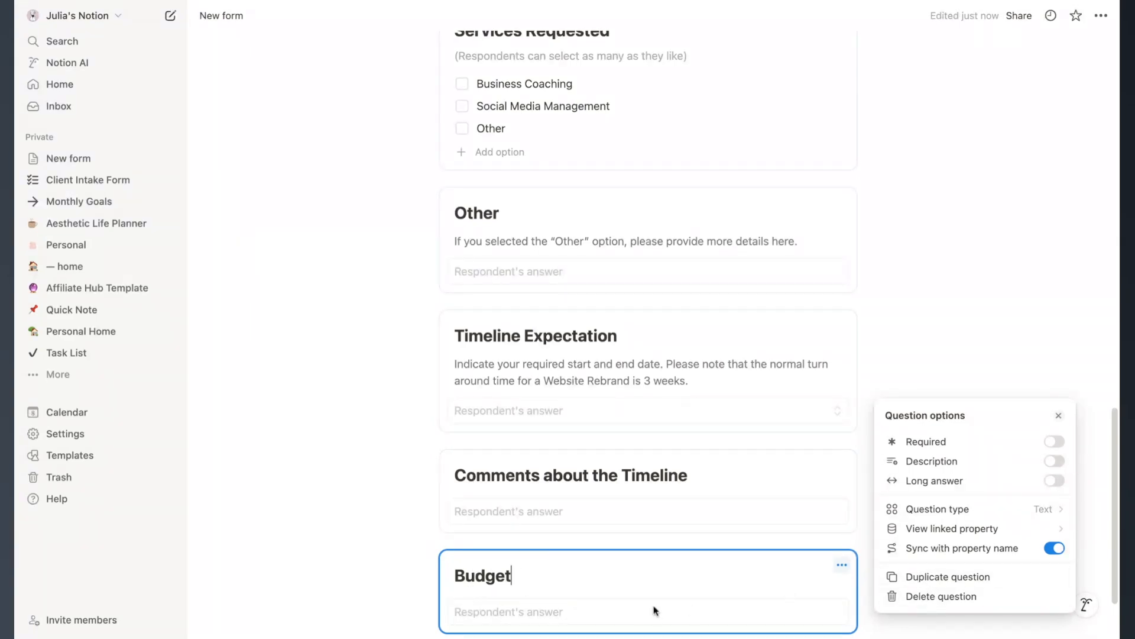
pyautogui.click(527, 605)
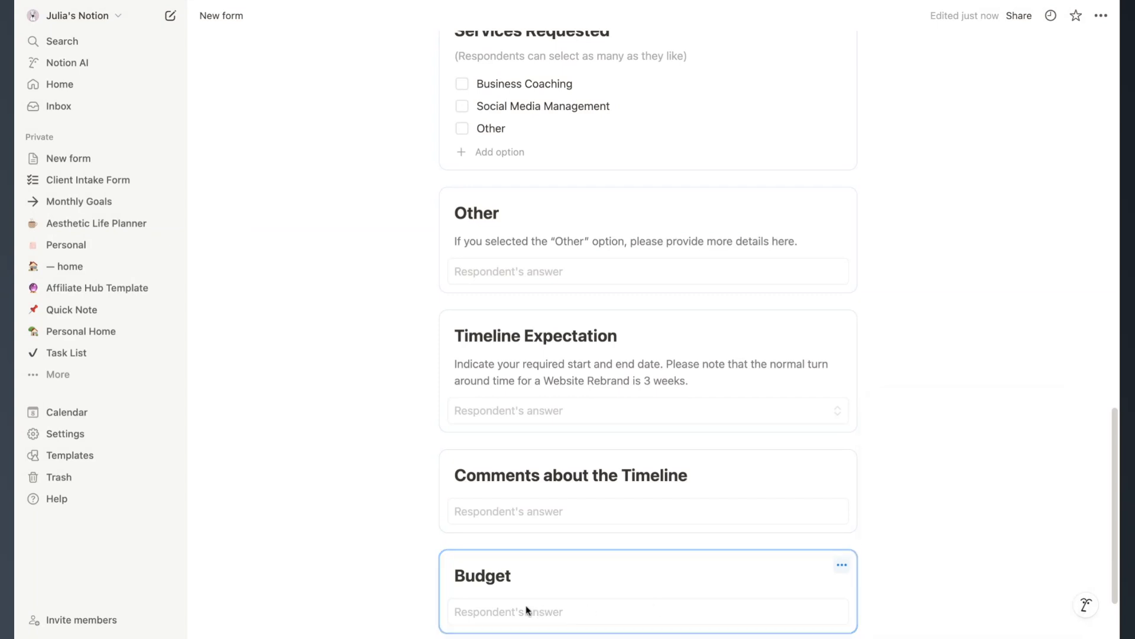
pyautogui.scroll(-2, 525, 573)
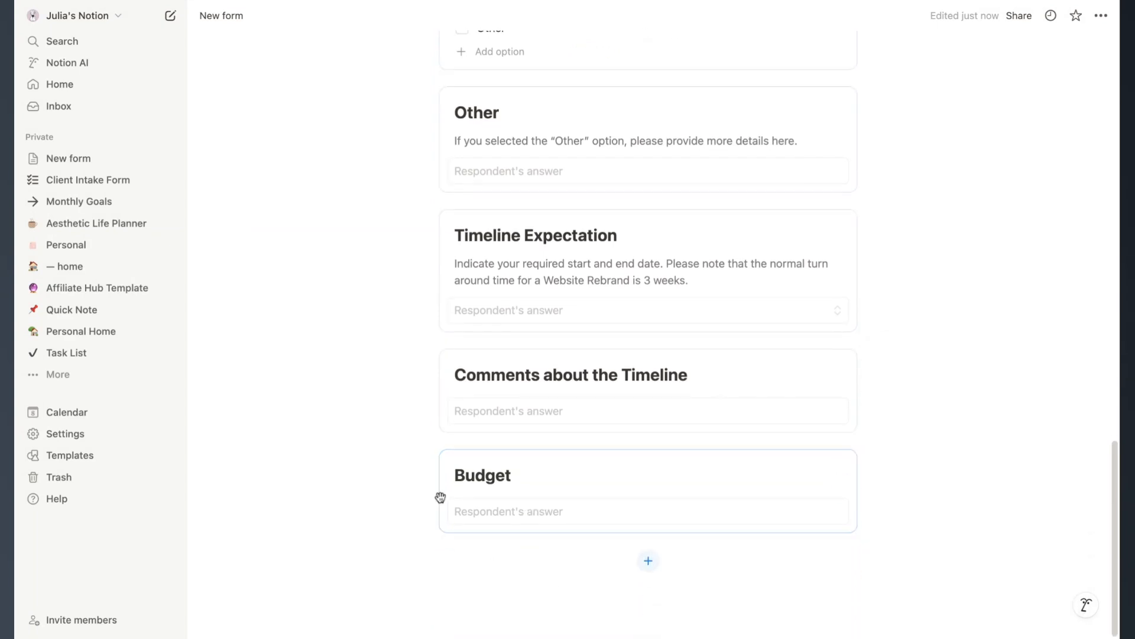
pyautogui.click(485, 511)
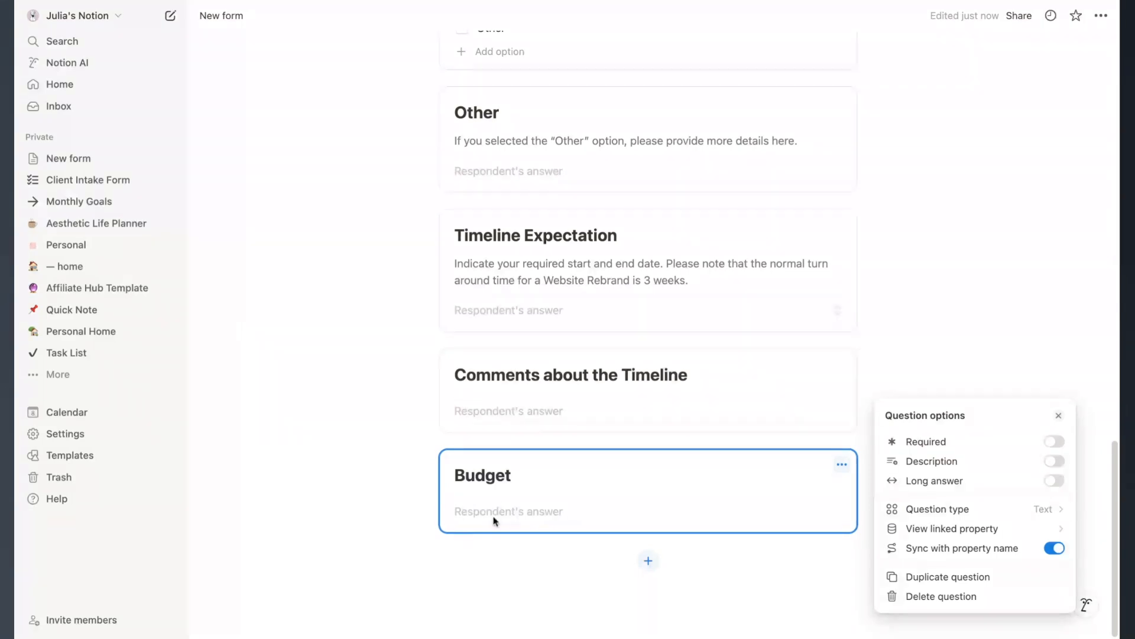
pyautogui.click(359, 484)
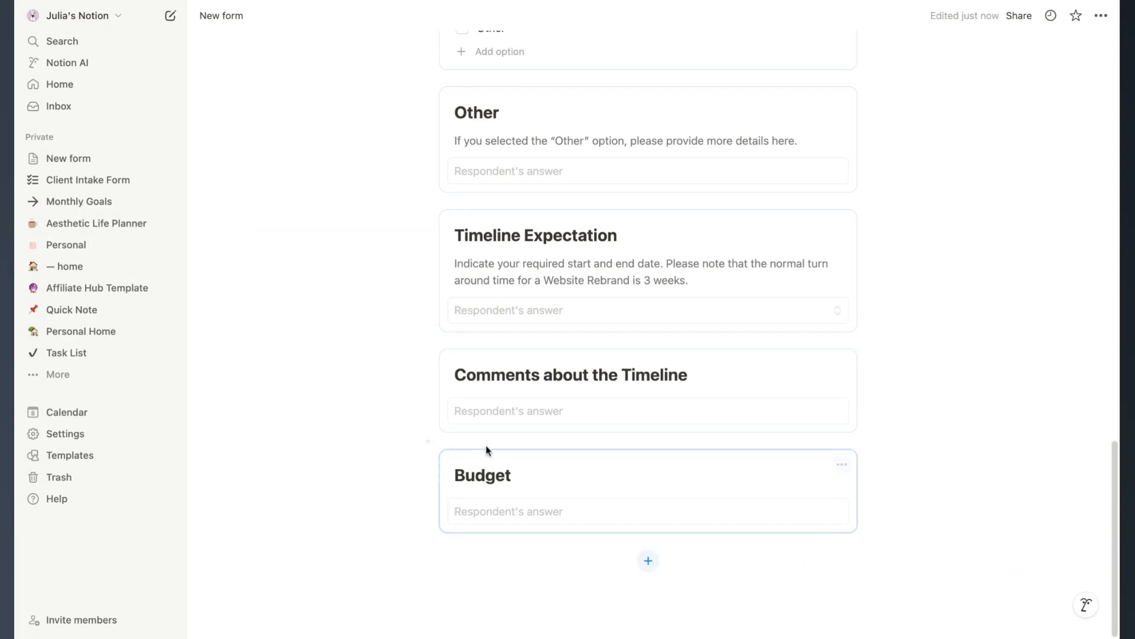
# Add a required checkbox question below the Budget question and clear its default title.
pyautogui.click(647, 563)
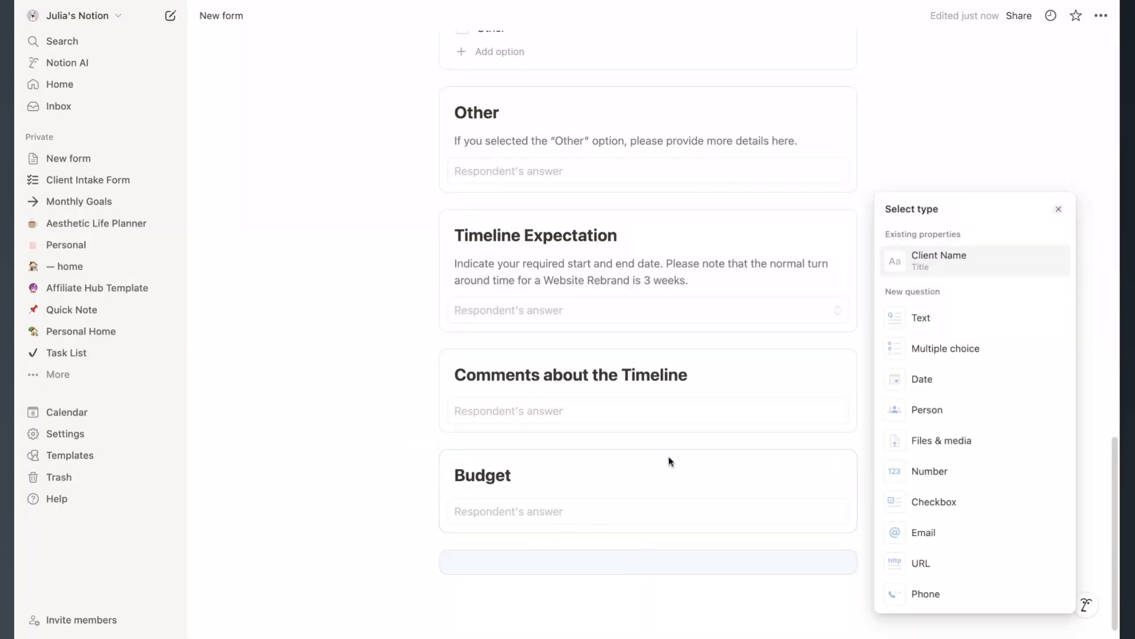
pyautogui.click(933, 502)
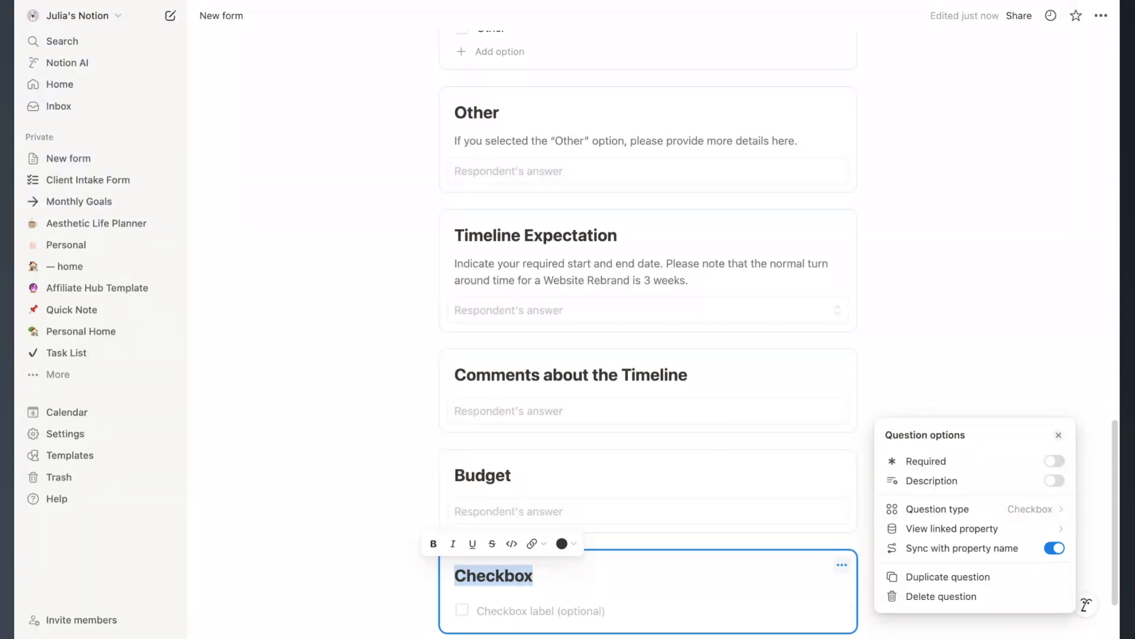
pyautogui.click(1054, 460)
pyautogui.click(304, 448)
pyautogui.doubleClick(496, 573)
pyautogui.press('BackSpace')
pyautogui.scroll(-2, 313, 513)
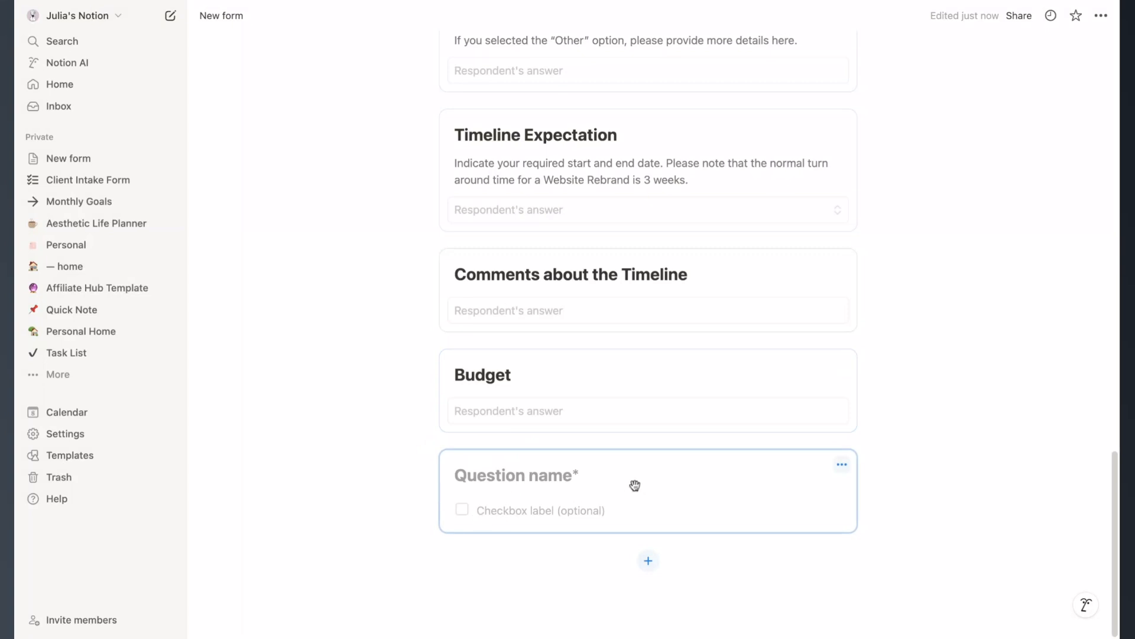
# Enable the checkbox question's description and enter "Put your terms here.".
pyautogui.click(843, 465)
pyautogui.click(1056, 481)
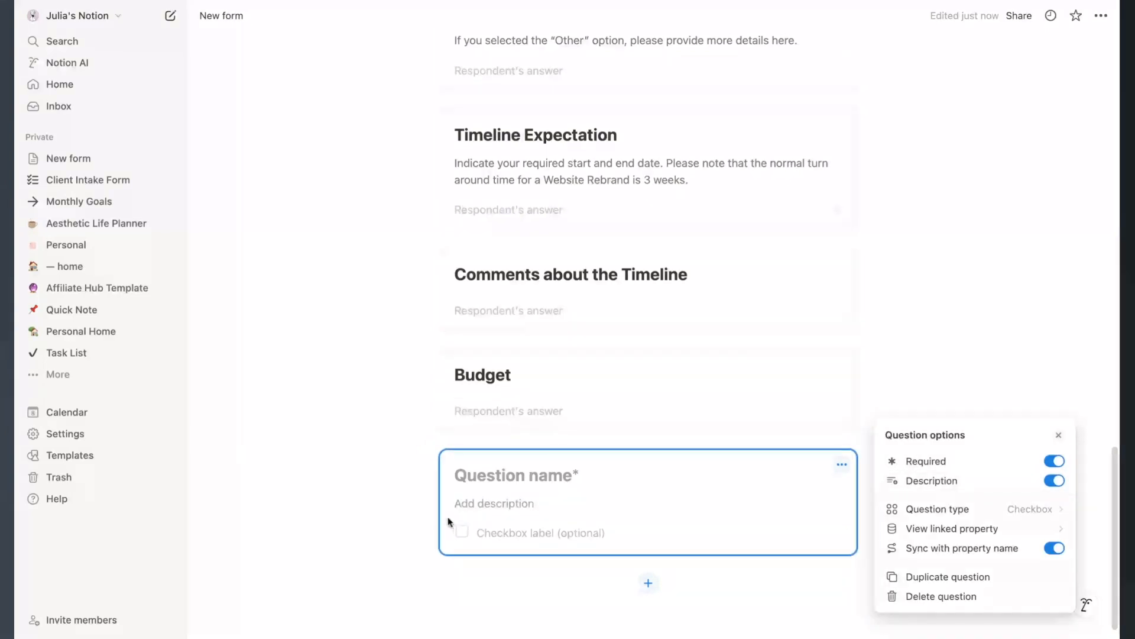
pyautogui.click(480, 512)
pyautogui.write('Put your tems')
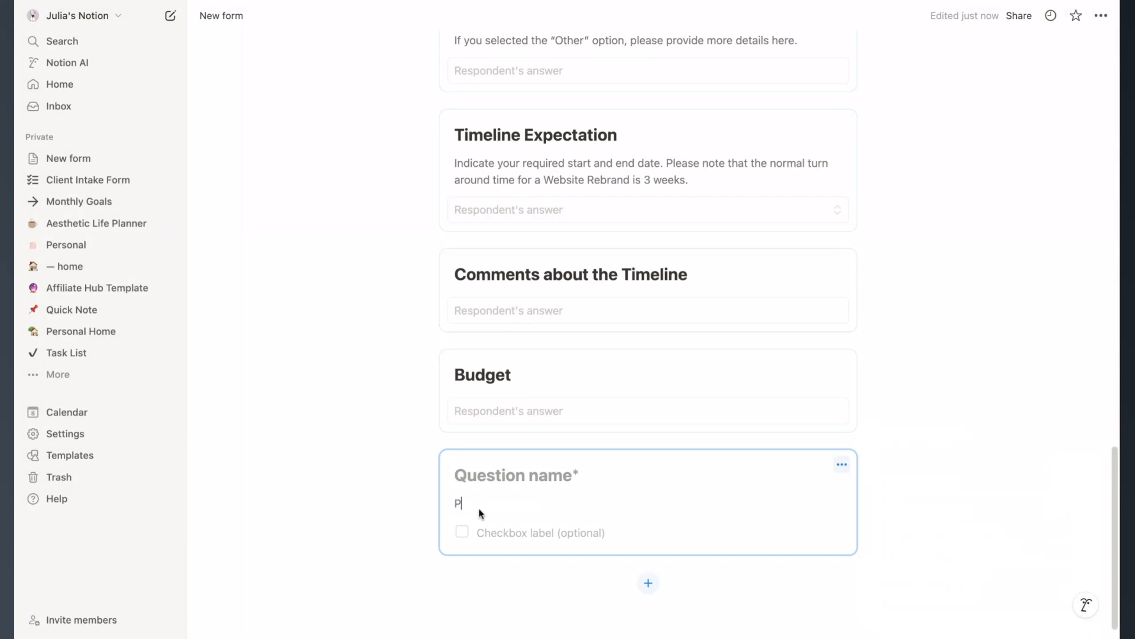
pyautogui.press('BackSpace')
pyautogui.press('BackSpace')
pyautogui.write('rms here')
# Check the existing Client Intake Form page, return to the new form and title the checkbox question "Terms".
pyautogui.click(73, 181)
pyautogui.scroll(-20, 474, 400)
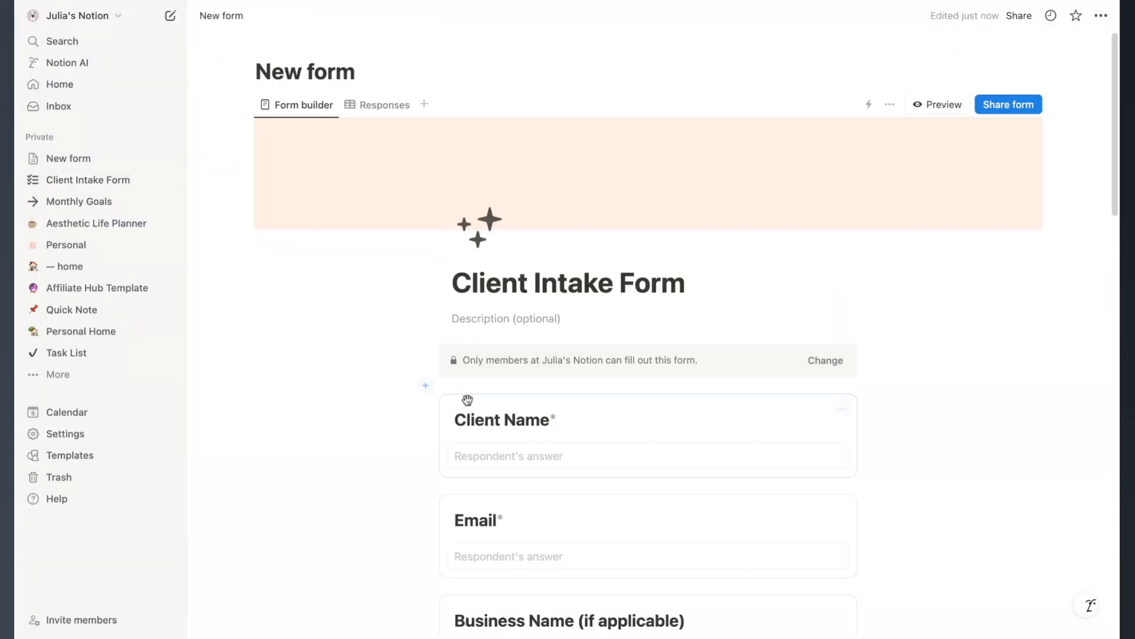
pyautogui.scroll(-15, 467, 400)
pyautogui.click(470, 452)
pyautogui.write('Terms')
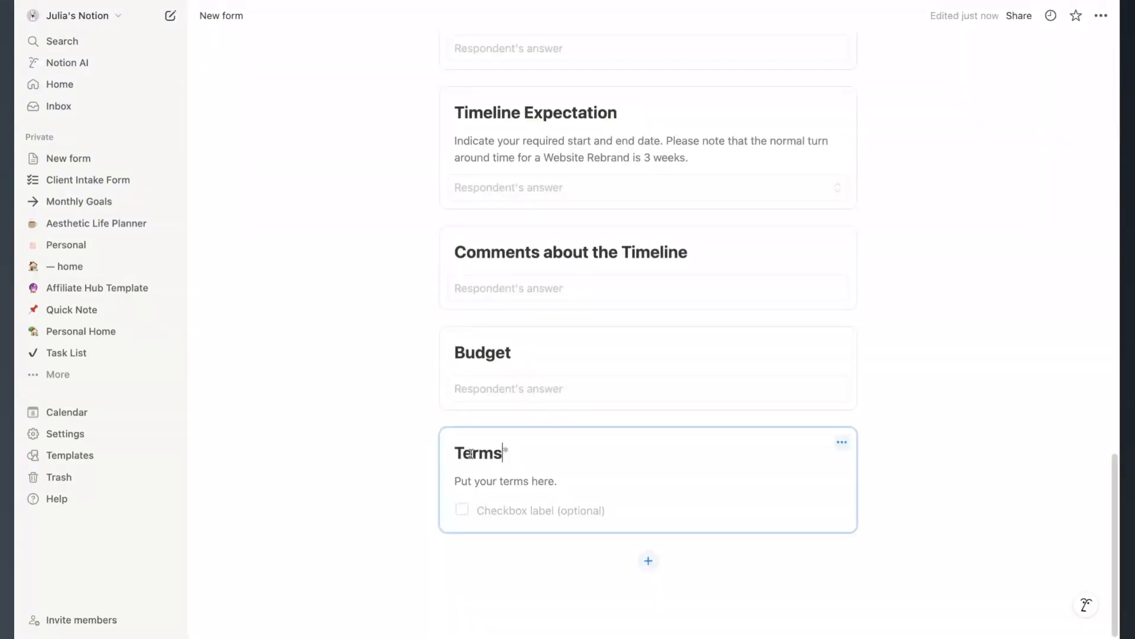
pyautogui.click(269, 391)
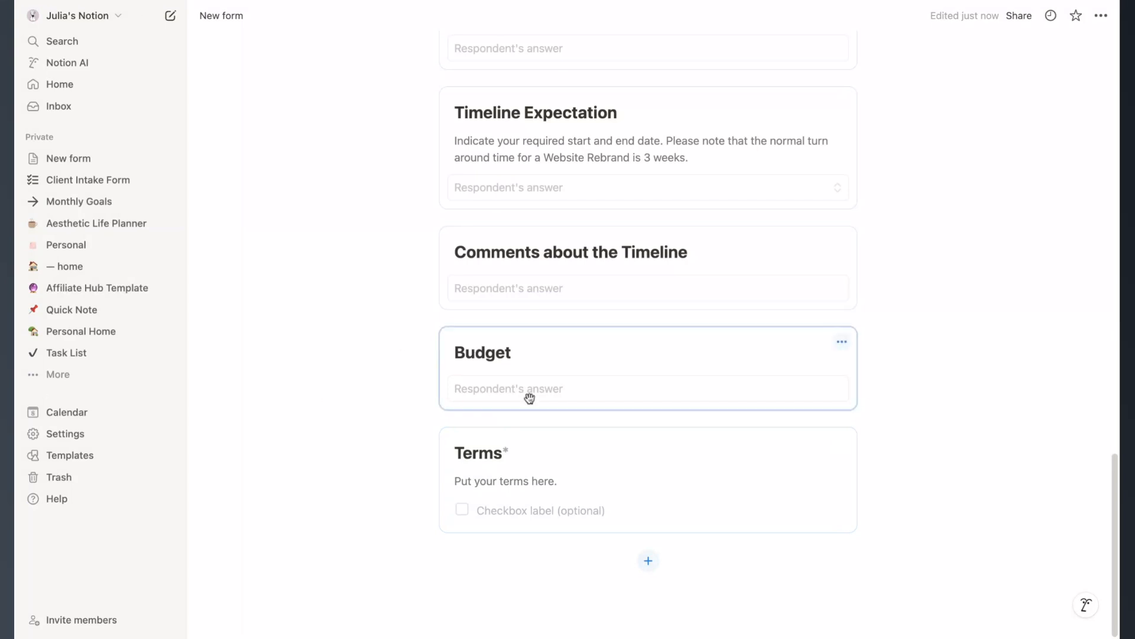
# Allow anyone on the web with the link to fill out the form and copy its share link.
pyautogui.scroll(10, 382, 389)
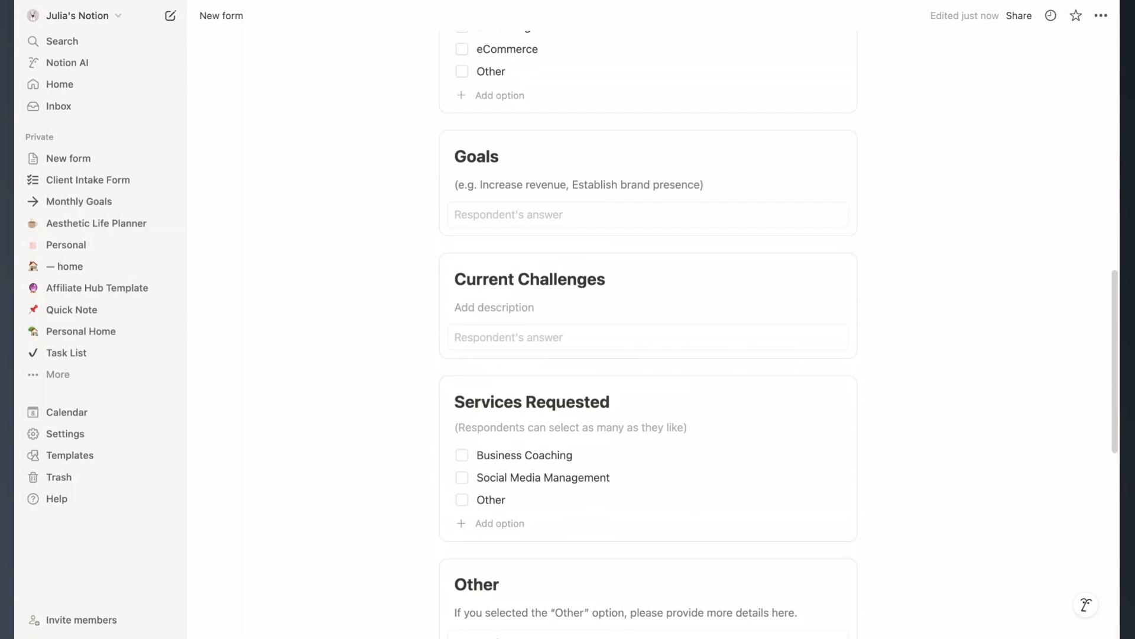
pyautogui.scroll(12, 477, 371)
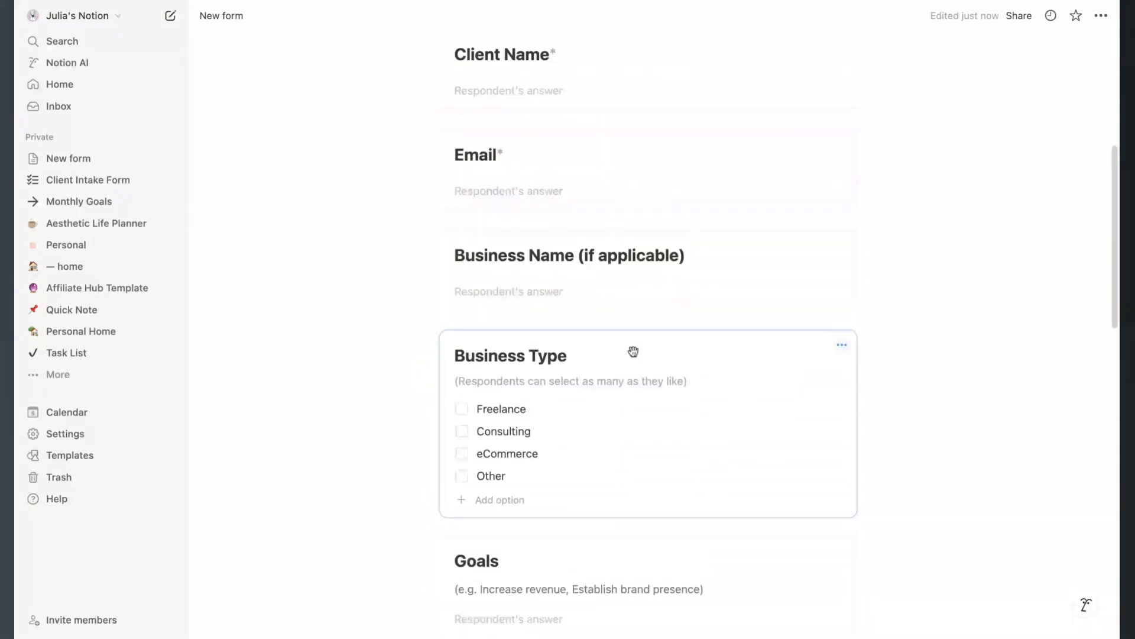
pyautogui.scroll(1, 662, 341)
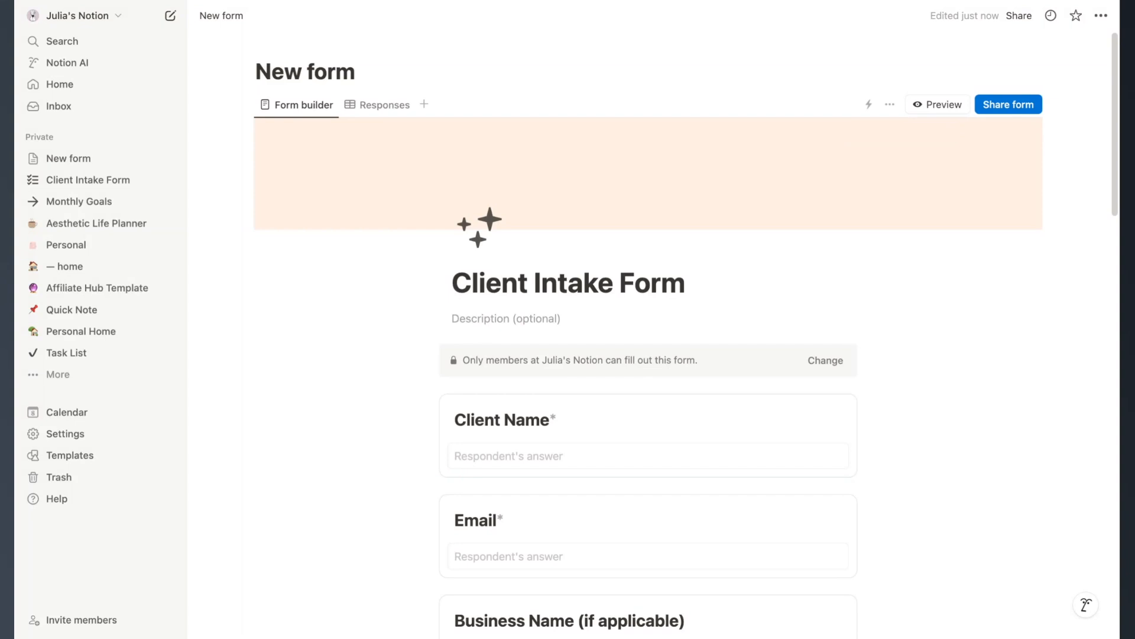
pyautogui.click(1009, 104)
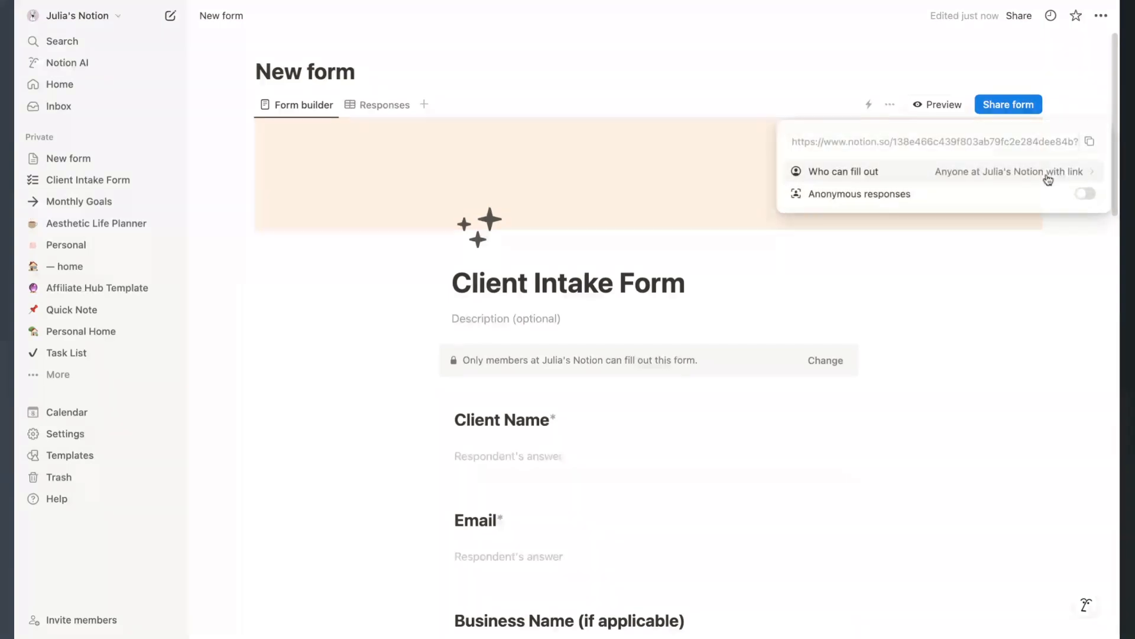
pyautogui.click(999, 171)
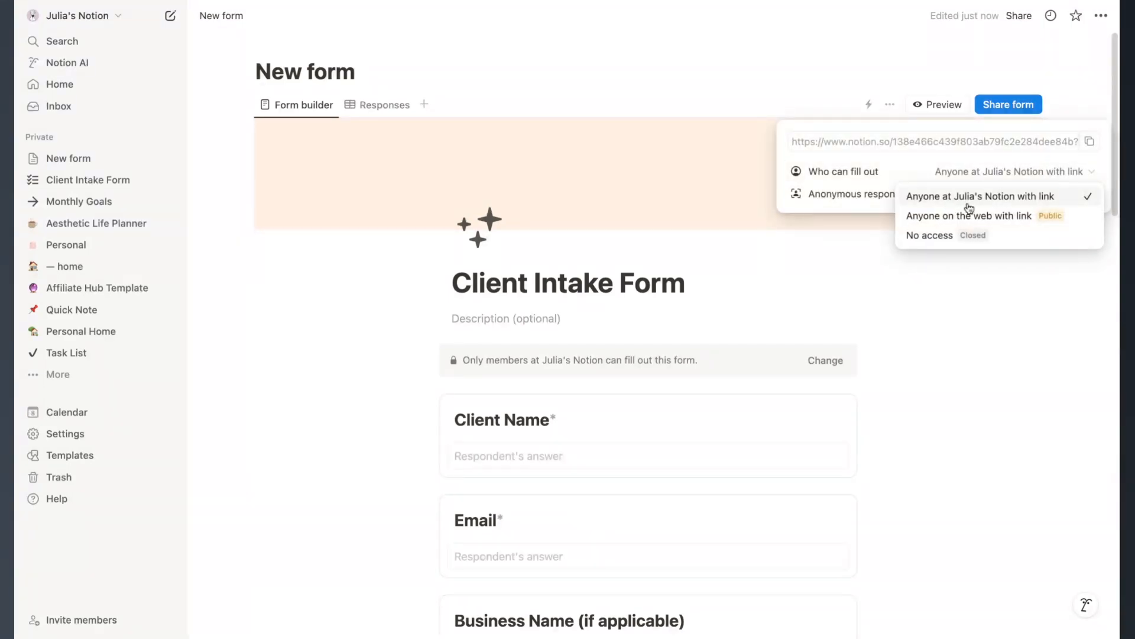
pyautogui.click(931, 221)
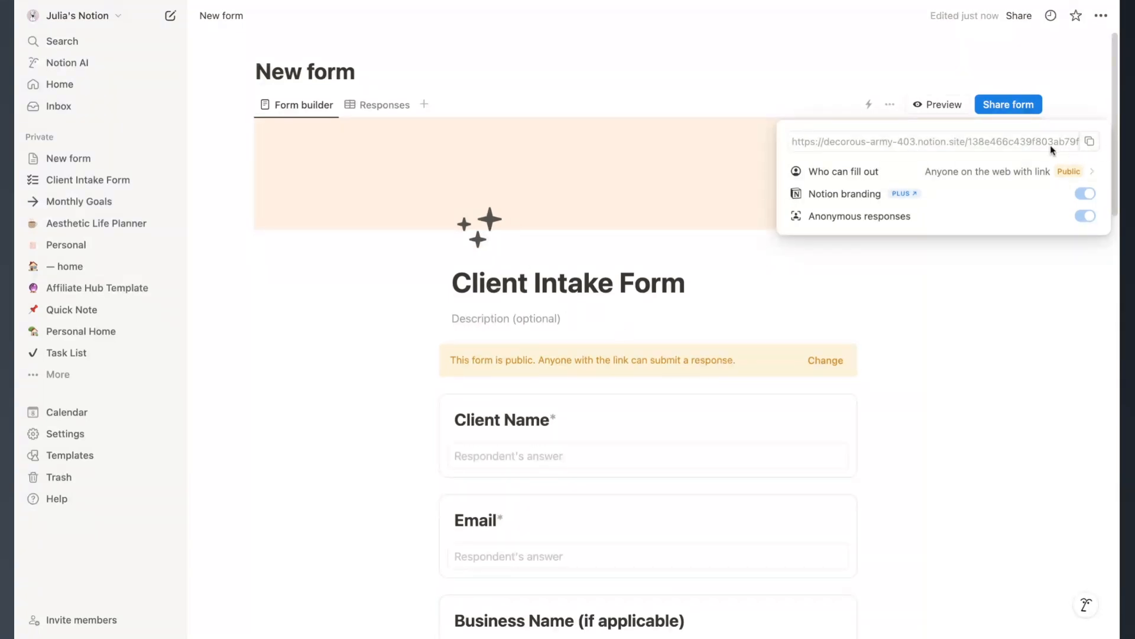
pyautogui.click(1089, 144)
pyautogui.click(935, 47)
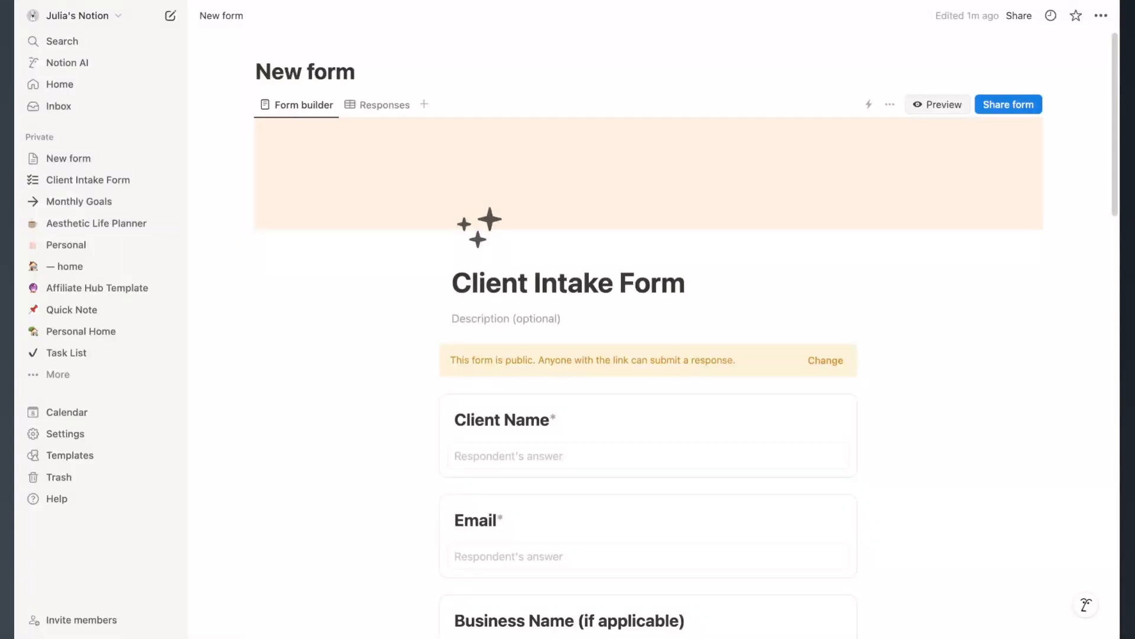
# Preview the Client Intake Form and look through its questions as a respondent sees them.
pyautogui.click(938, 105)
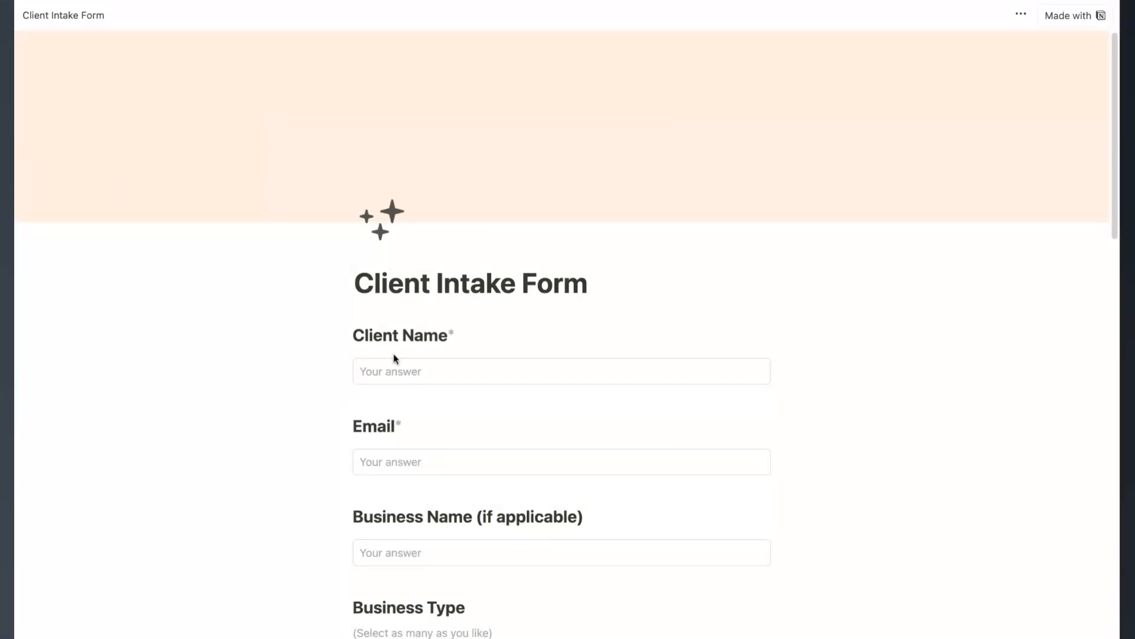
pyautogui.scroll(-1, 243, 352)
pyautogui.scroll(-3, 302, 358)
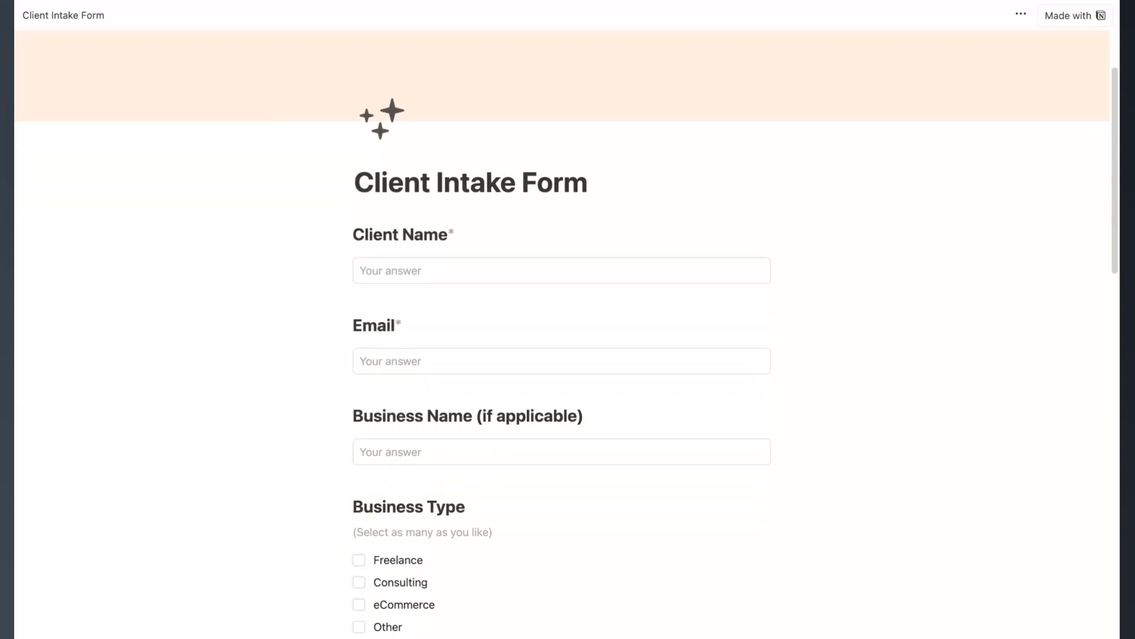
pyautogui.scroll(-4, 246, 380)
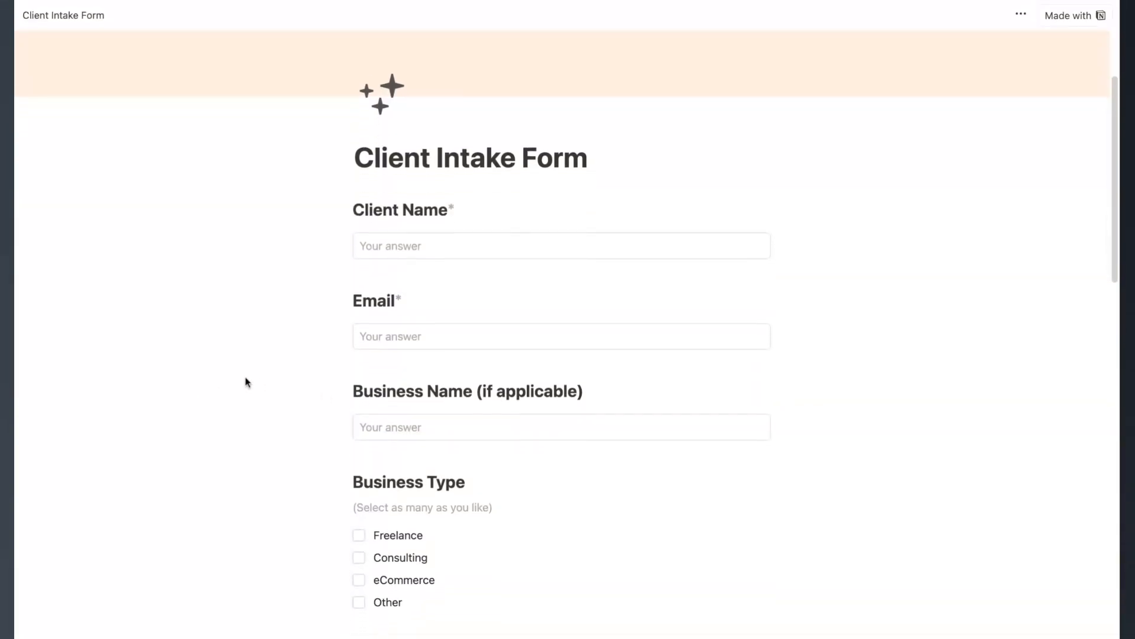
pyautogui.scroll(-8, 330, 380)
pyautogui.scroll(14, 330, 380)
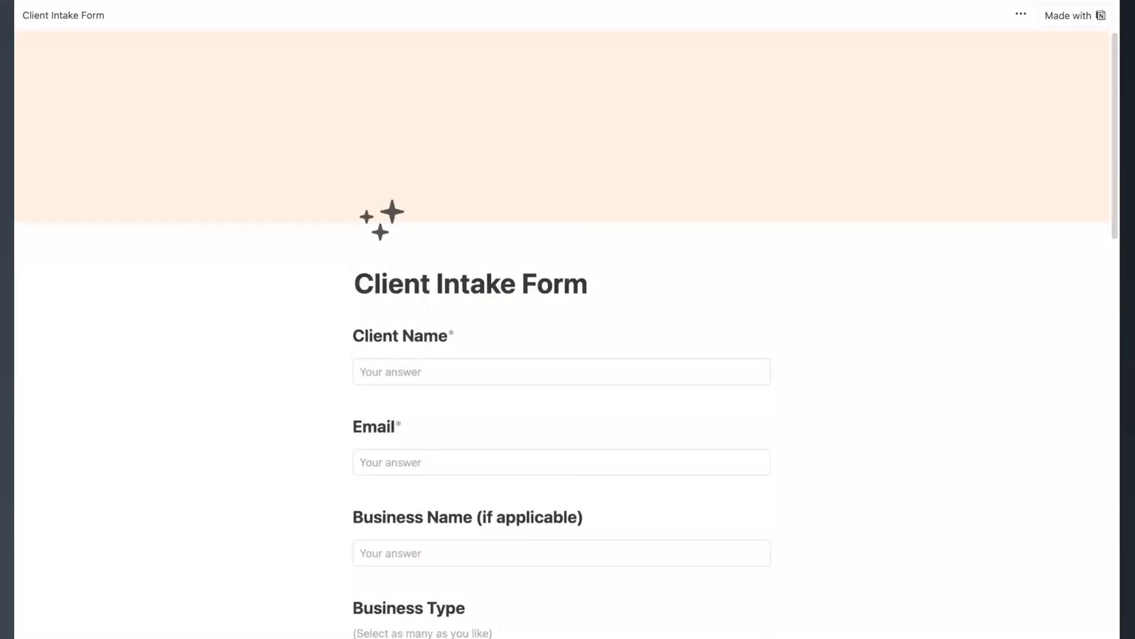
pyautogui.scroll(-7, 538, 432)
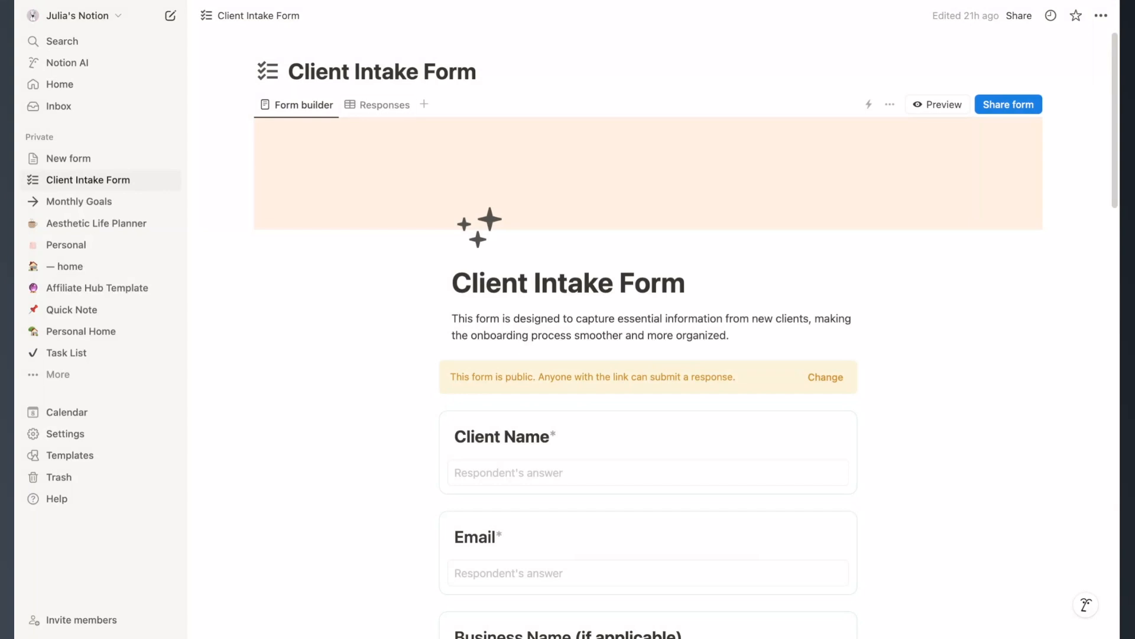
# Open the responses of the existing Client Intake Form and examine the sample submission across all columns.
pyautogui.click(384, 105)
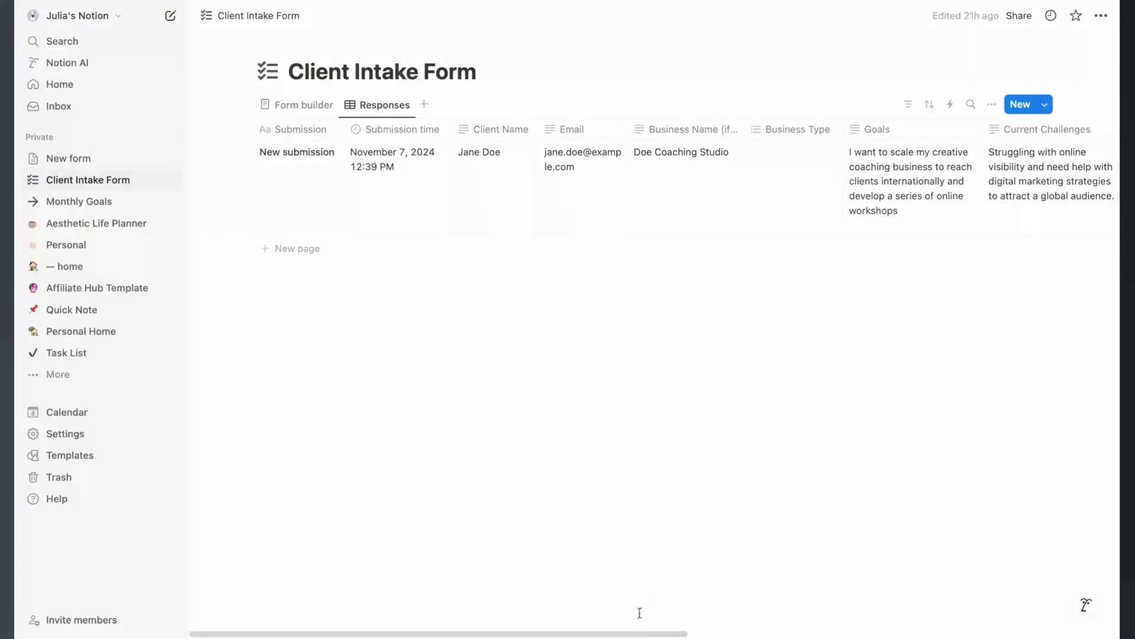
pyautogui.hscroll(10, 649, 626)
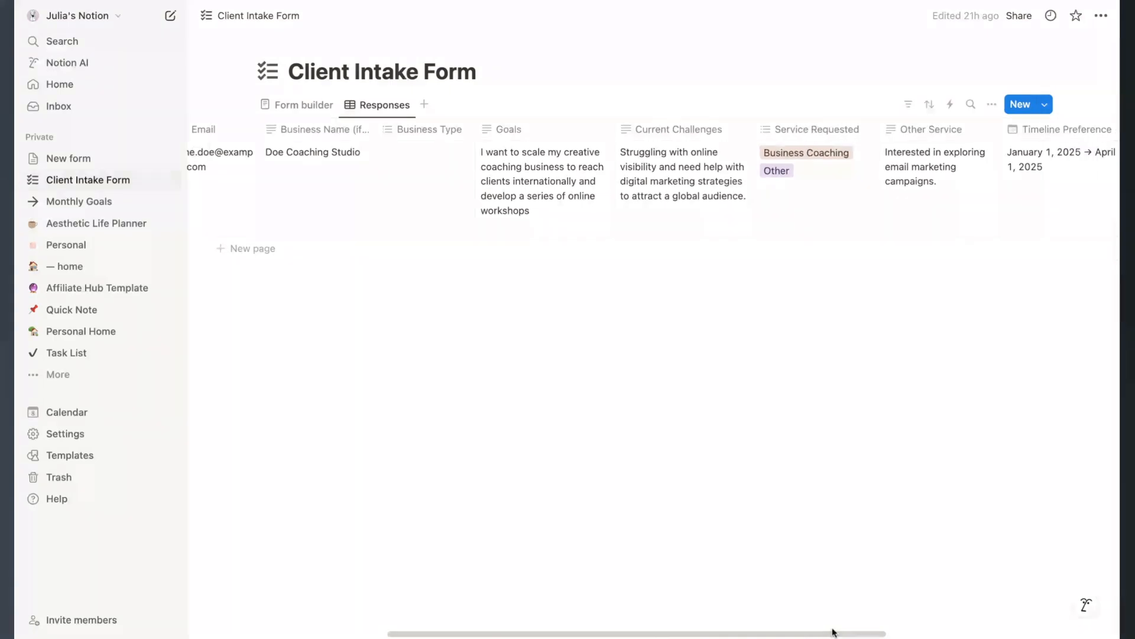
pyautogui.hscroll(-10, 835, 635)
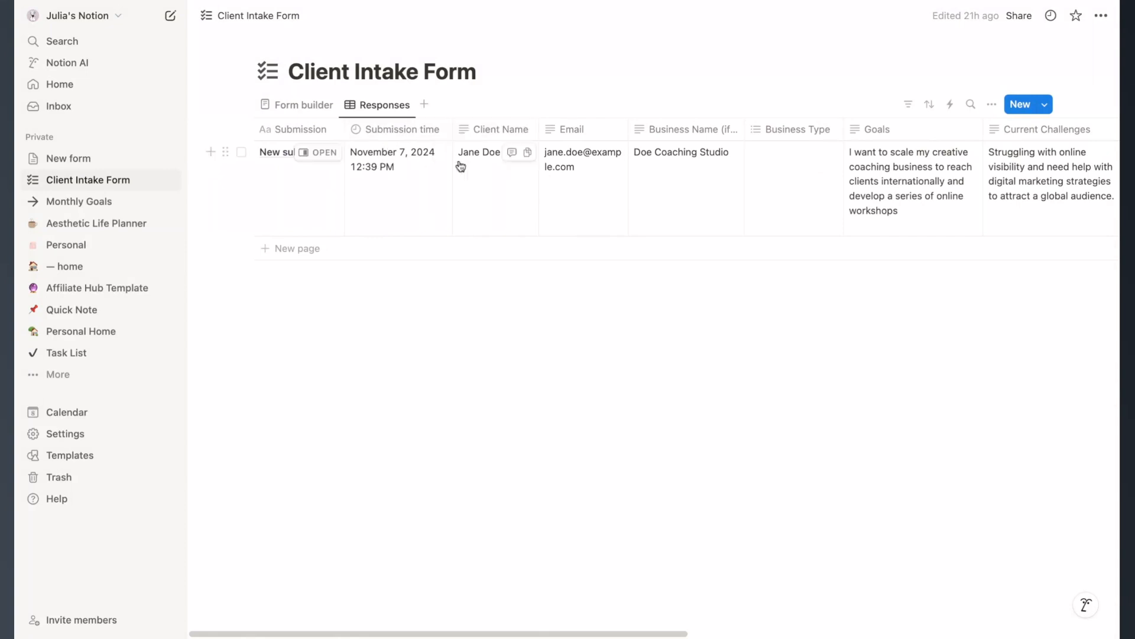
pyautogui.moveTo(644, 636); pyautogui.dragTo(1033, 635)
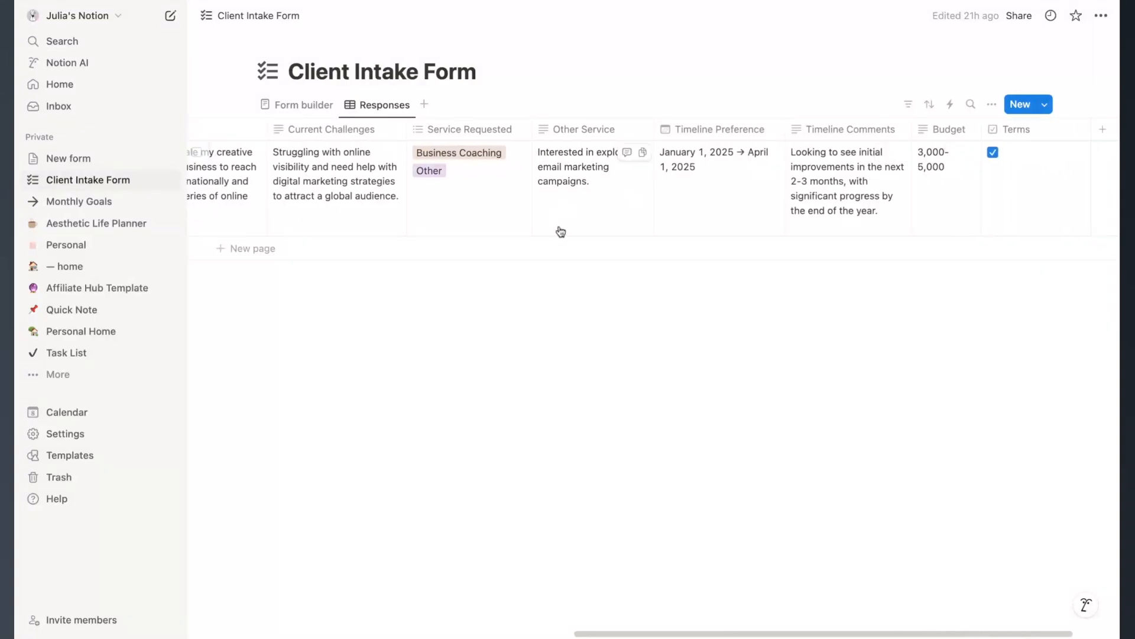
pyautogui.moveTo(615, 634); pyautogui.dragTo(218, 572)
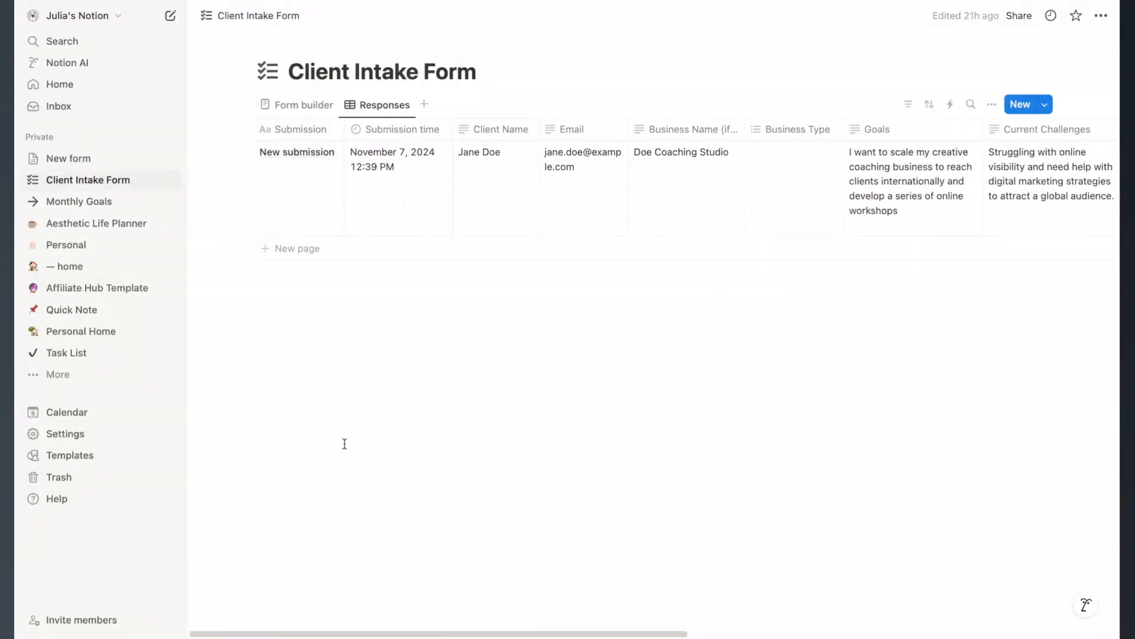